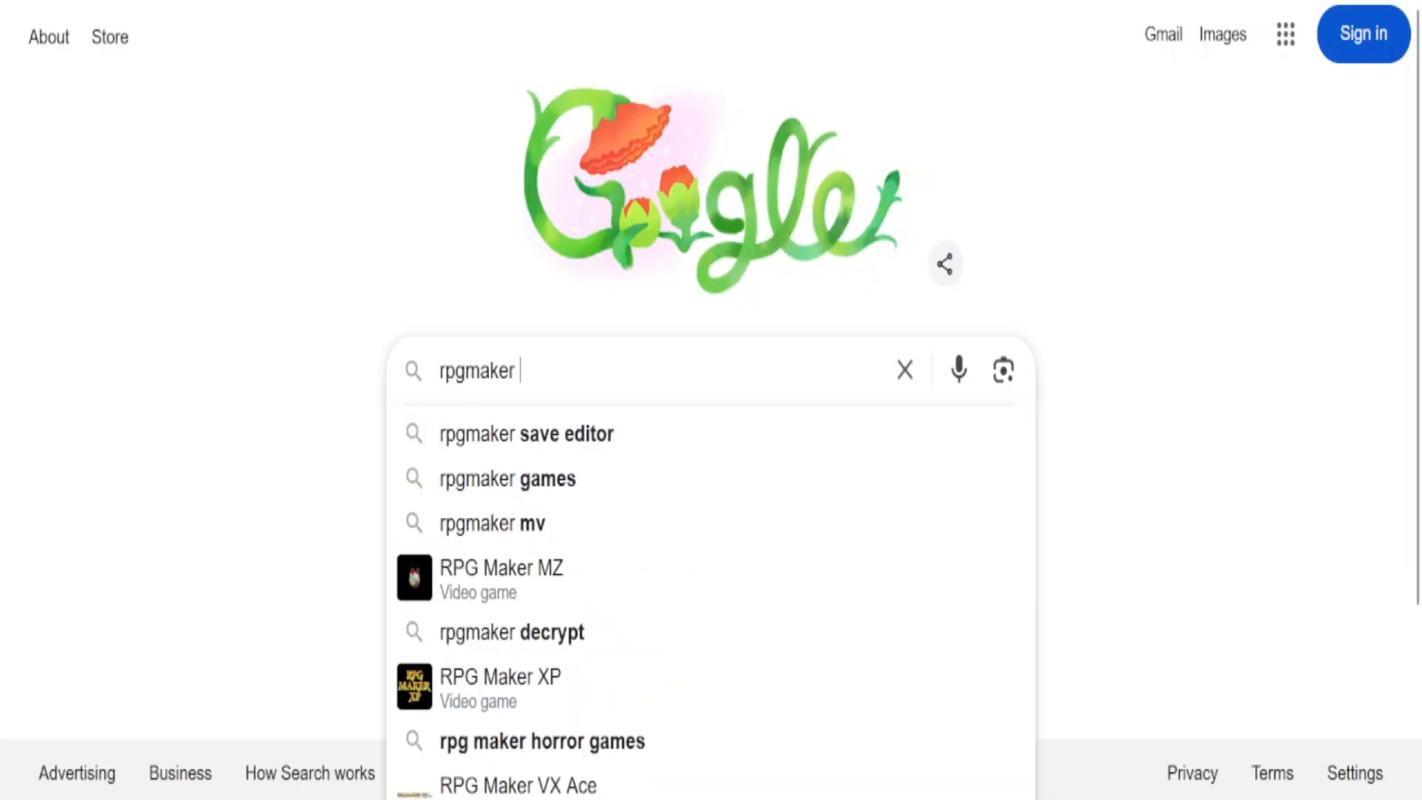
- Run the rpgmaker web search and look through several of the RPG Maker forum pages it returns
{"action": "key", "text": "Return"}
{"action": "left_click", "coordinate": [260, 366]}
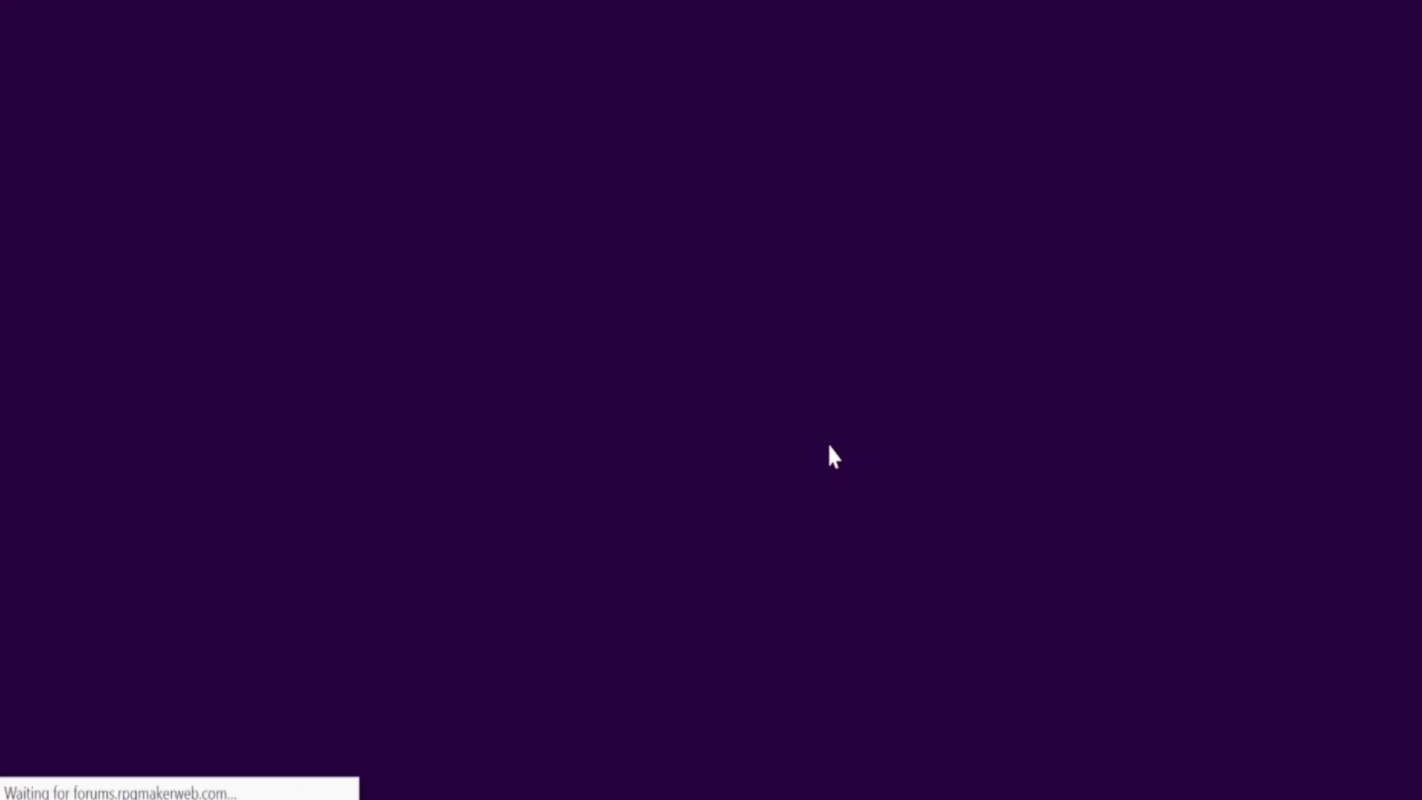
{"action": "scroll", "coordinate": [700, 459], "scroll_direction": "down", "scroll_amount": 10}
{"action": "left_click", "coordinate": [302, 471]}
{"action": "scroll", "coordinate": [597, 419], "scroll_direction": "down", "scroll_amount": 4}
{"action": "key", "text": "alt+Left"}
{"action": "scroll", "coordinate": [516, 182], "scroll_direction": "down", "scroll_amount": 8}
{"action": "left_click", "coordinate": [502, 239]}
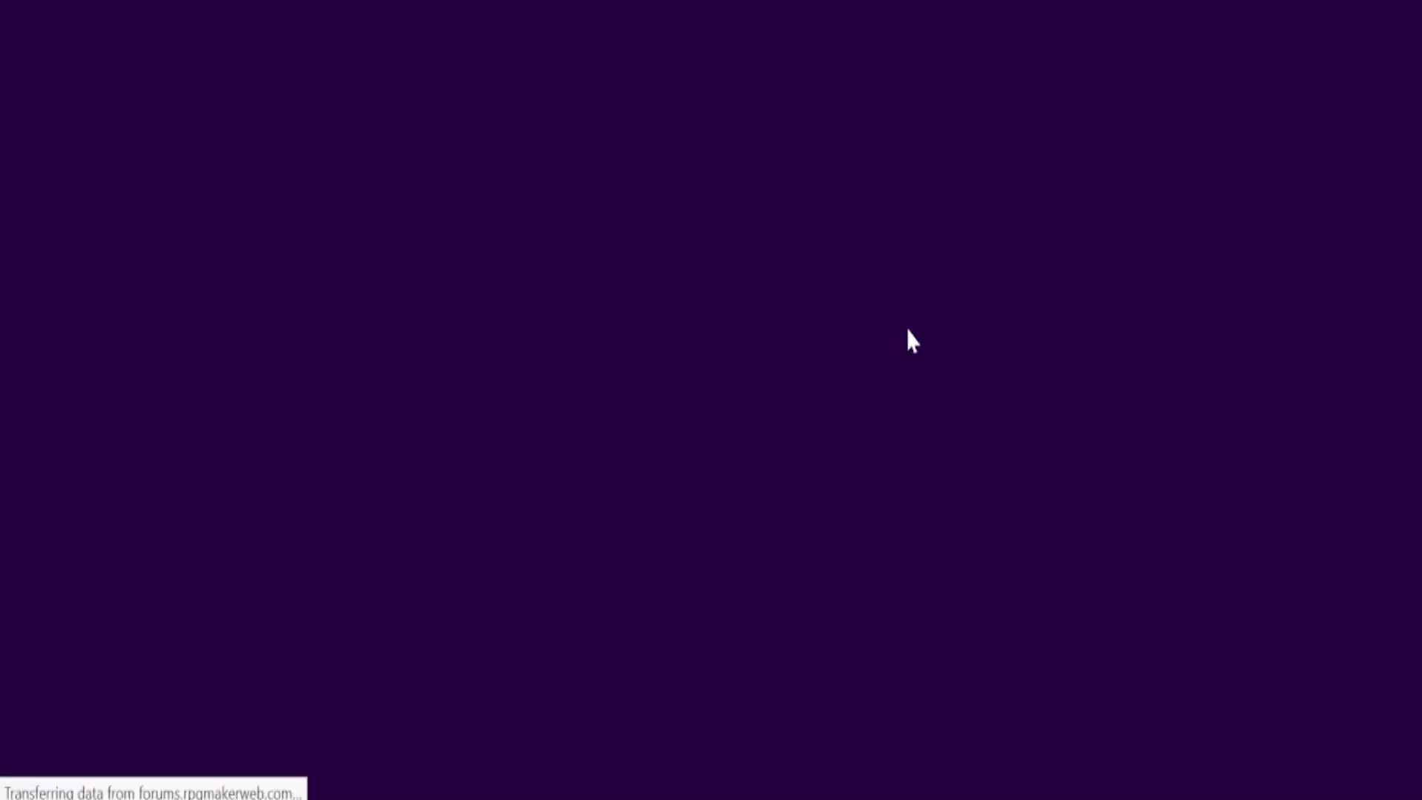
{"action": "scroll", "coordinate": [904, 329], "scroll_direction": "down", "scroll_amount": 4}
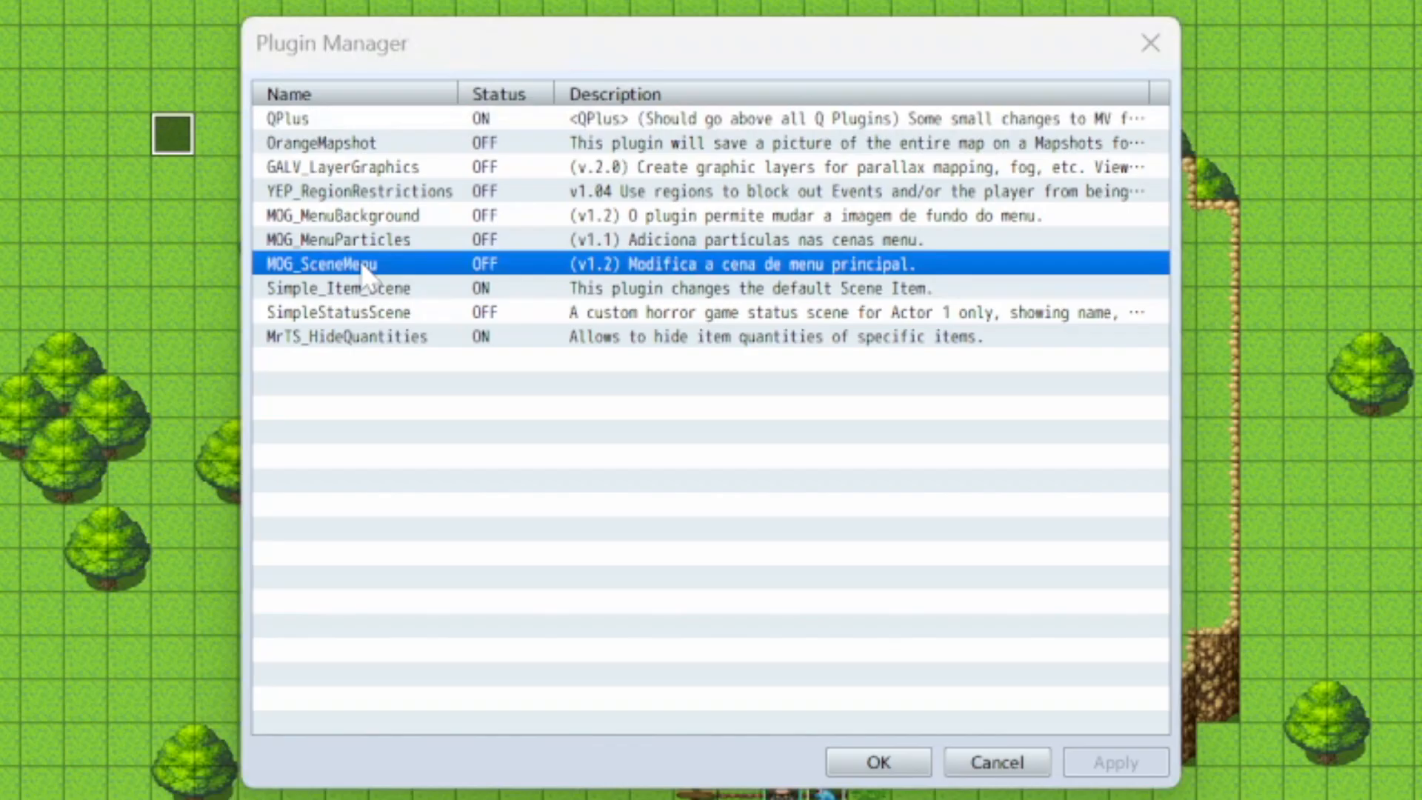
- Open the MOG_SceneMenu plugin settings and check its HP Meter Y-Axis parameter without changing it
{"action": "double_click", "coordinate": [356, 263]}
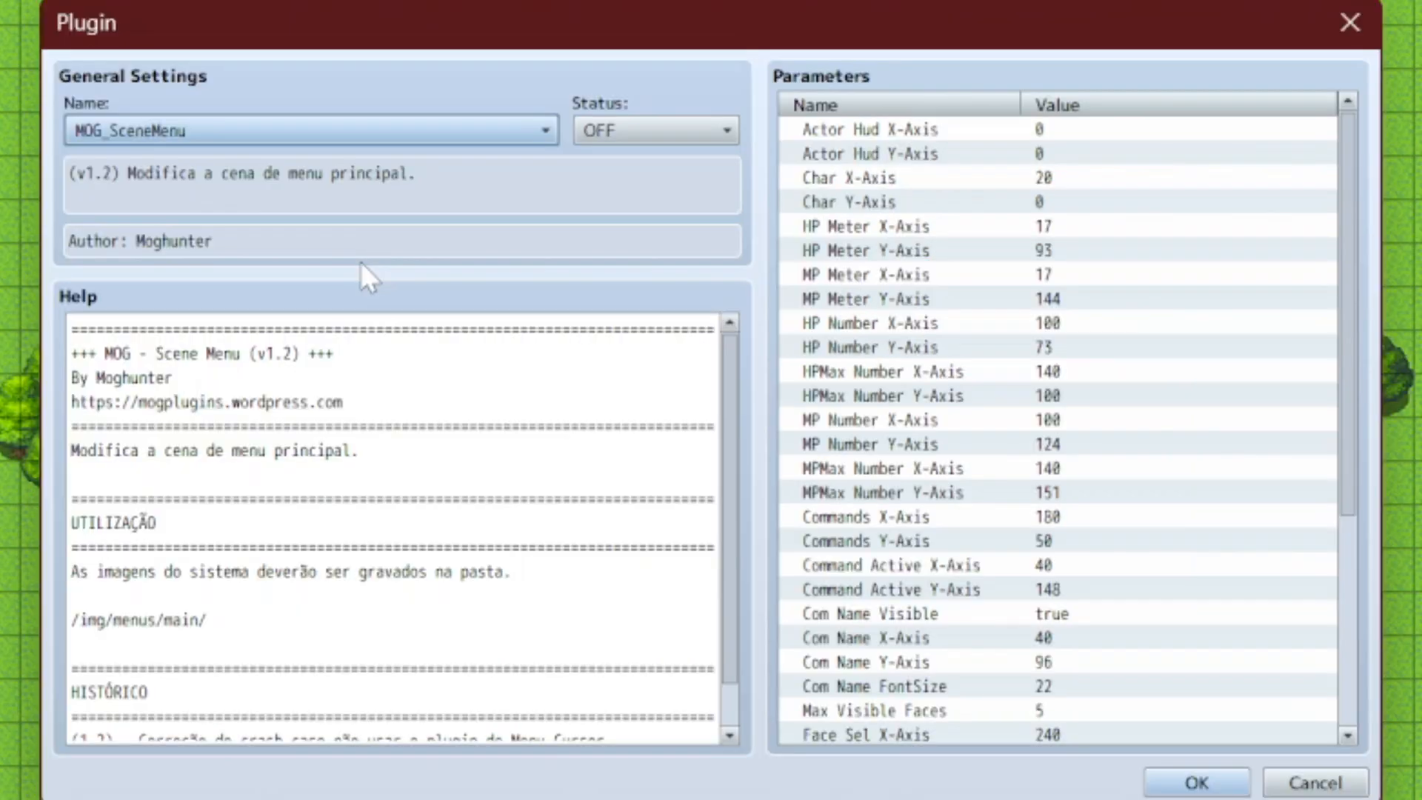
{"action": "scroll", "coordinate": [1080, 259], "scroll_direction": "down", "scroll_amount": 2}
{"action": "scroll", "coordinate": [1082, 237], "scroll_direction": "up", "scroll_amount": 2}
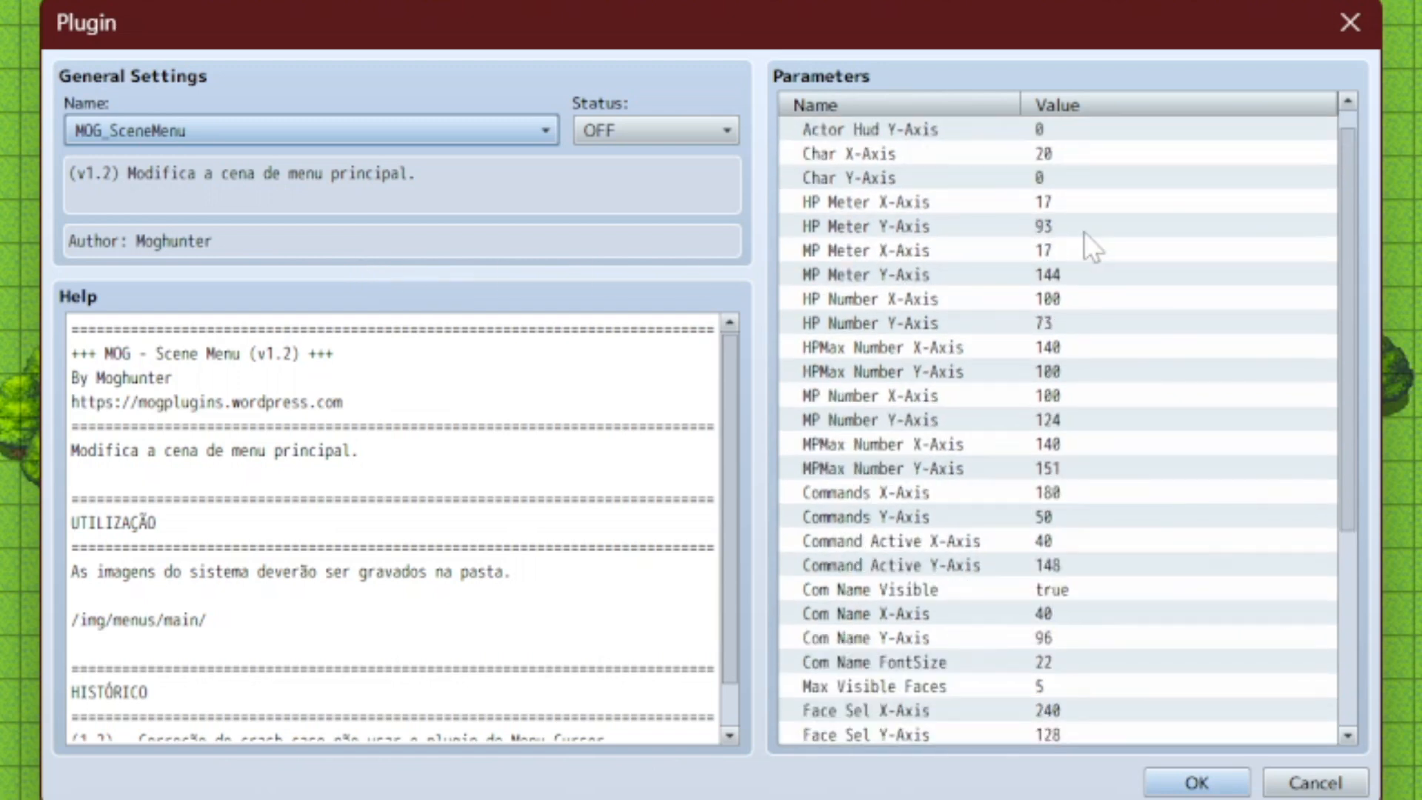
{"action": "double_click", "coordinate": [1083, 228]}
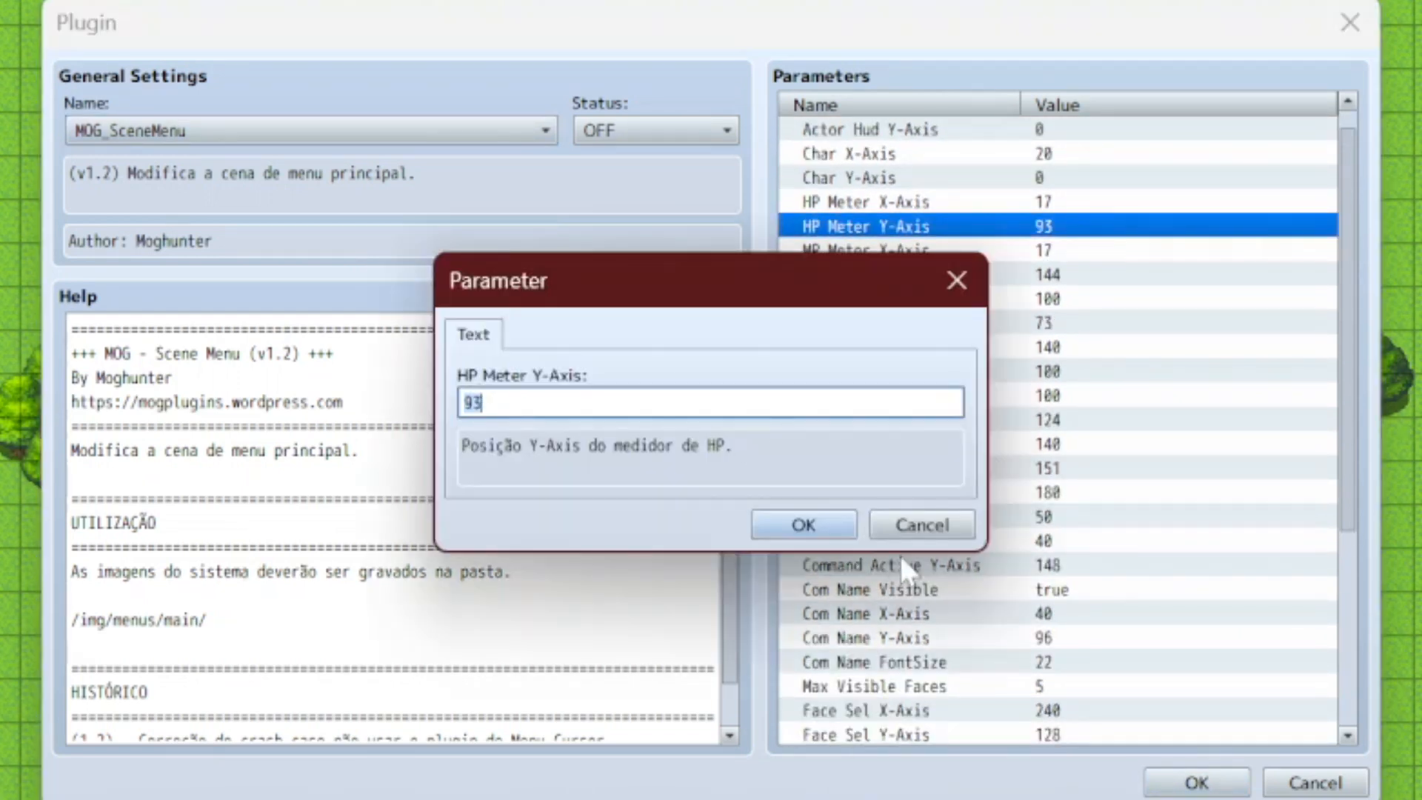
{"action": "left_click", "coordinate": [922, 525]}
- Set the Com Name Visible parameter of MOG_SceneMenu to false
{"action": "scroll", "coordinate": [900, 540], "scroll_direction": "down", "scroll_amount": 1}
{"action": "left_click", "coordinate": [899, 541]}
{"action": "double_click", "coordinate": [900, 540]}
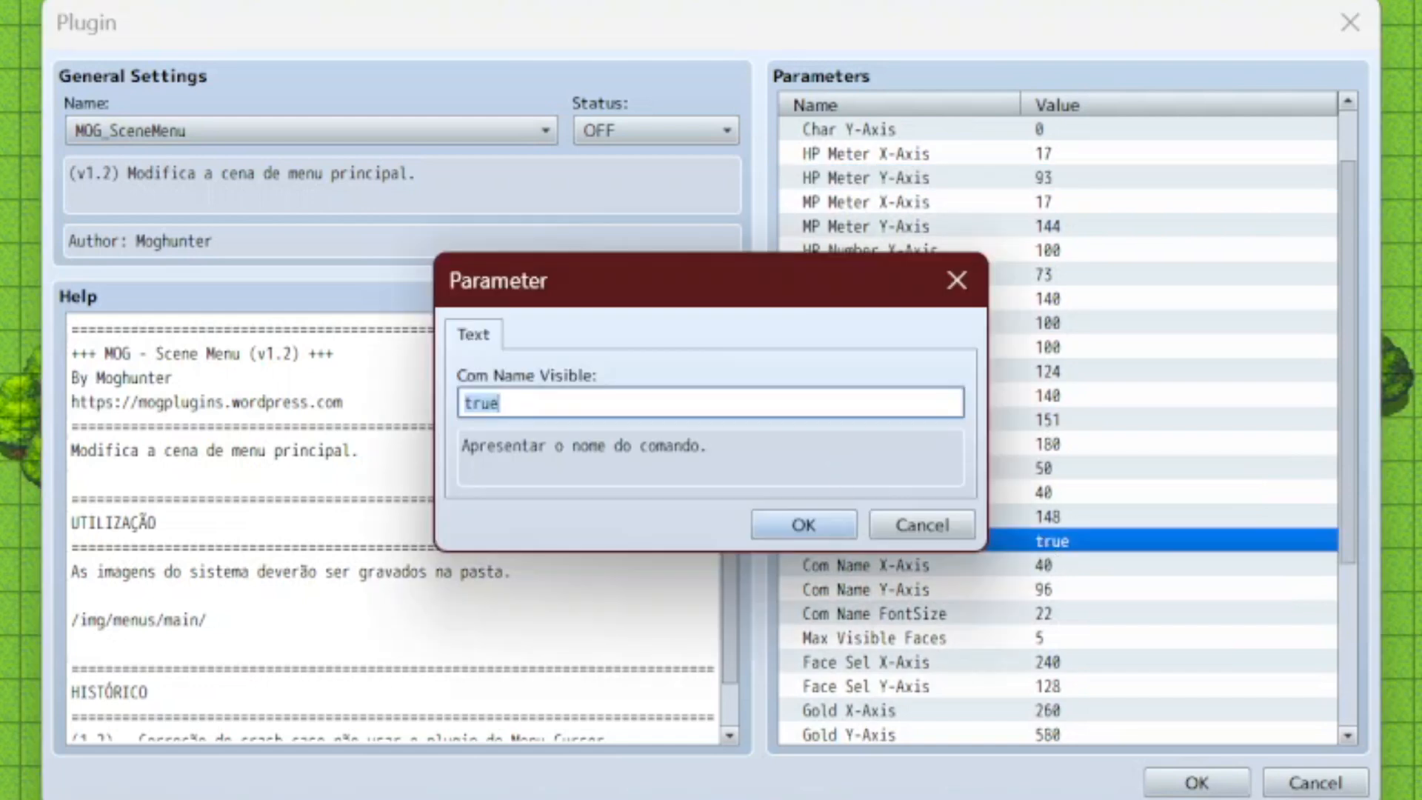
{"action": "key", "text": "Return"}
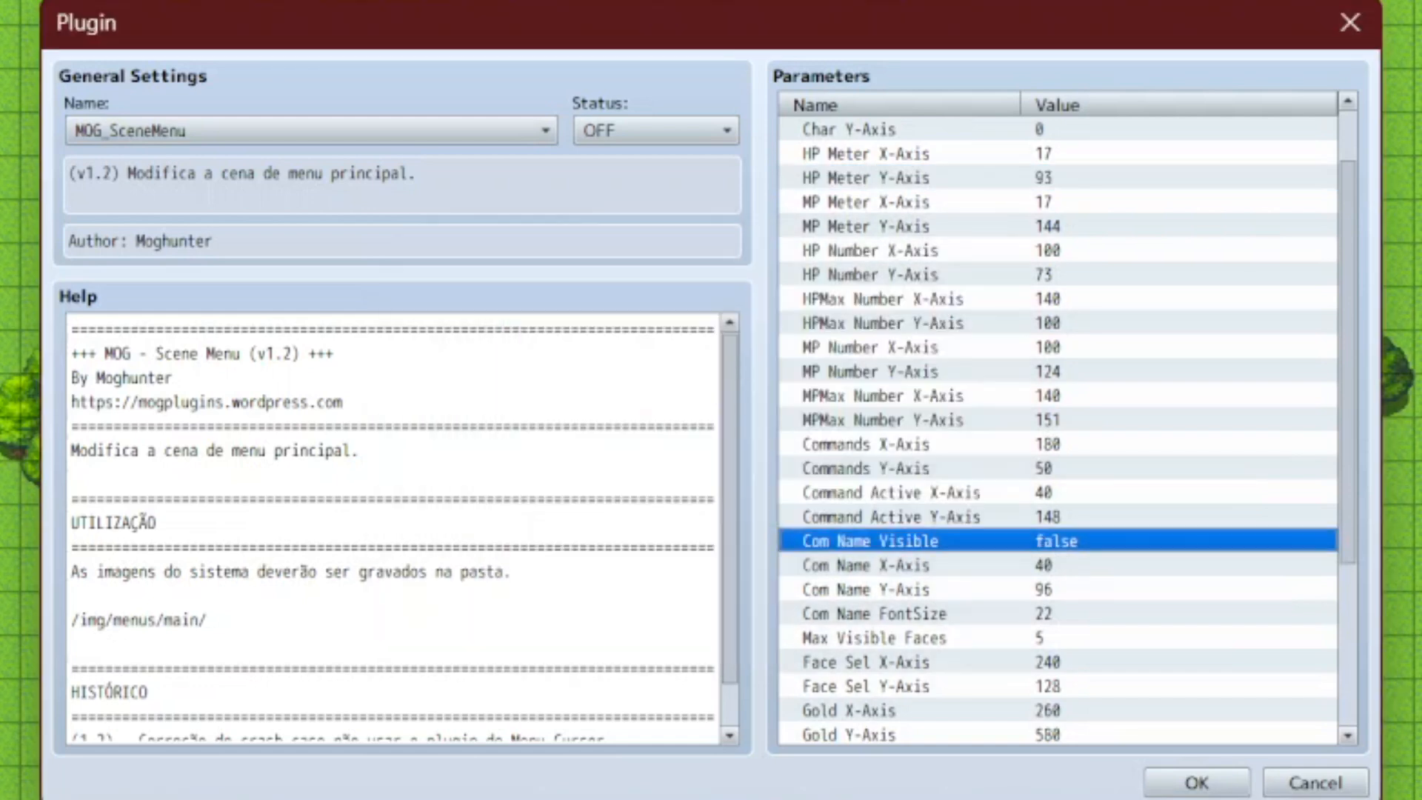
- Look through the remaining MOG_SceneMenu parameters, down past the time, location and Magic Circle settings
{"action": "scroll", "coordinate": [1096, 577], "scroll_direction": "down", "scroll_amount": 2}
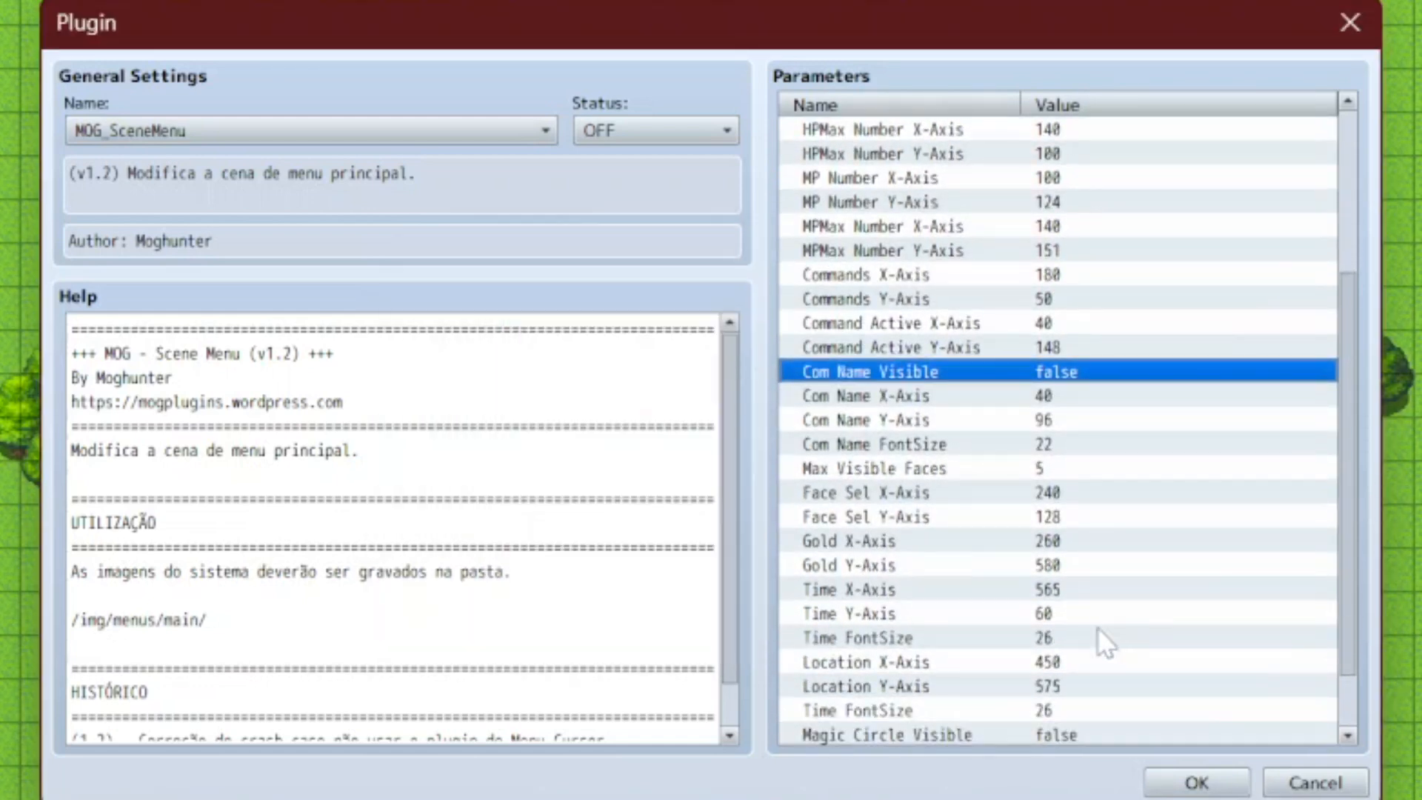
{"action": "scroll", "coordinate": [1098, 629], "scroll_direction": "down", "scroll_amount": 1}
{"action": "left_click_drag", "start_coordinate": [1100, 665], "coordinate": [1084, 728]}
{"action": "double_click", "coordinate": [1084, 732]}
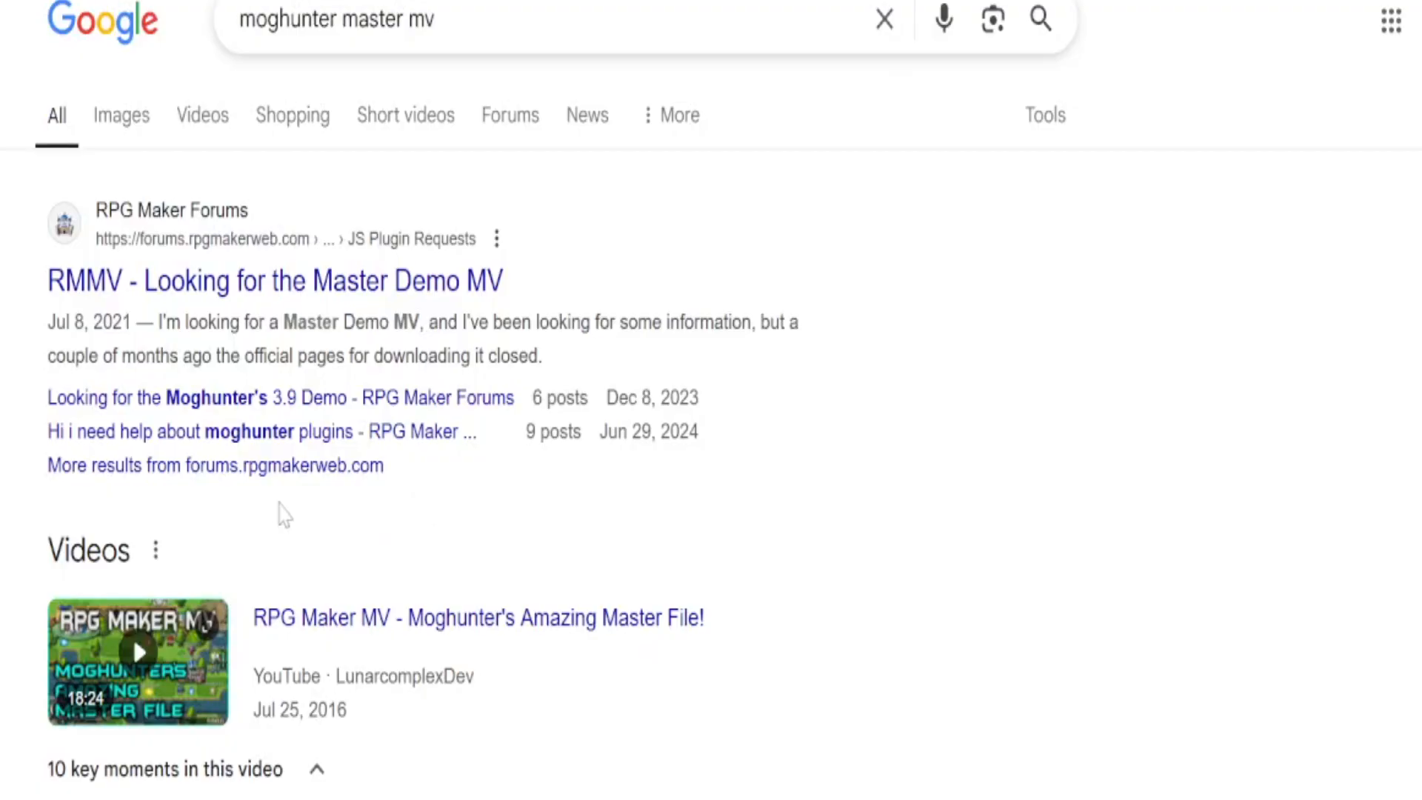
- Look through the moghunter master mv search results, open the Mog Plugins website and browse one of its download pages
{"action": "scroll", "coordinate": [279, 513], "scroll_direction": "down", "scroll_amount": 10}
{"action": "scroll", "coordinate": [270, 511], "scroll_direction": "down", "scroll_amount": 3}
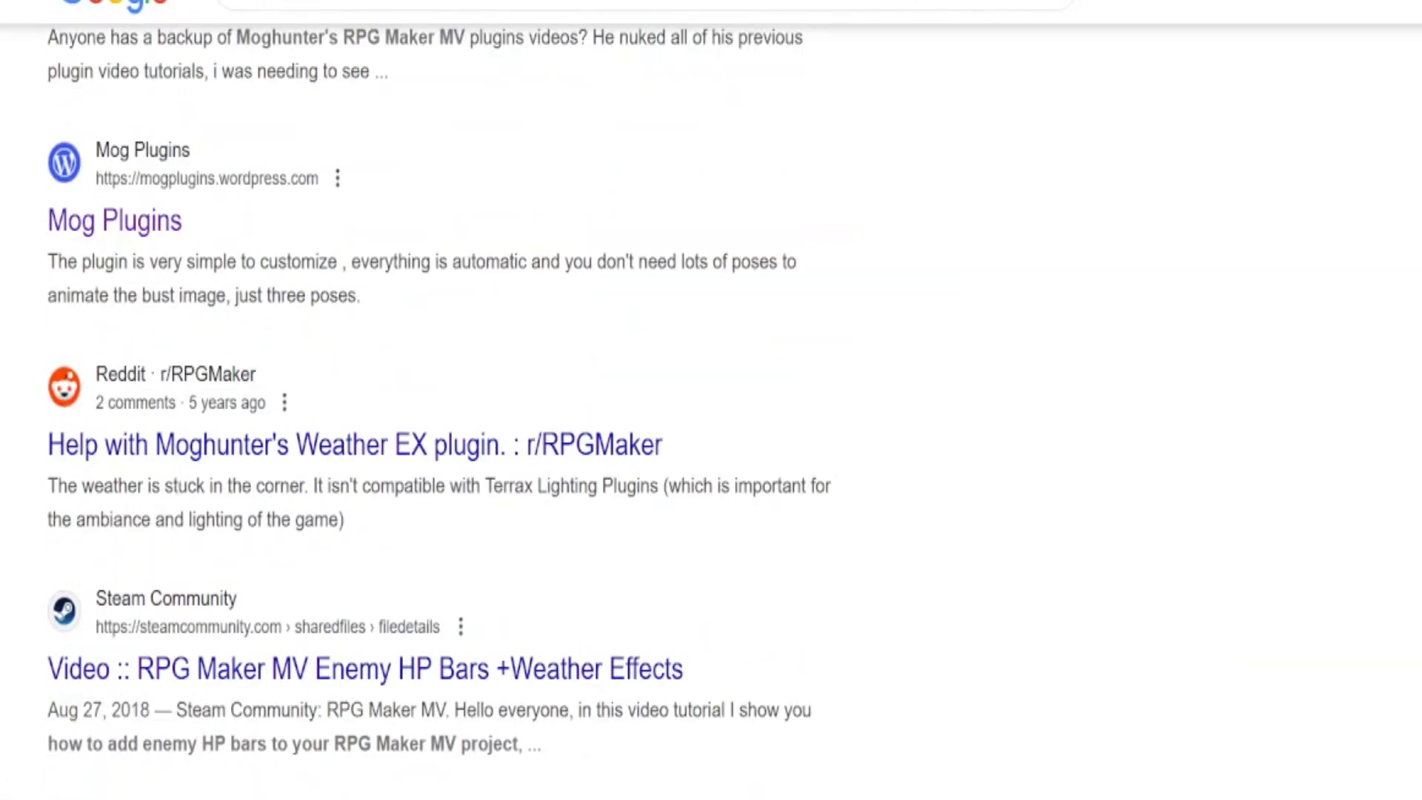
{"action": "scroll", "coordinate": [518, 297], "scroll_direction": "up", "scroll_amount": 5}
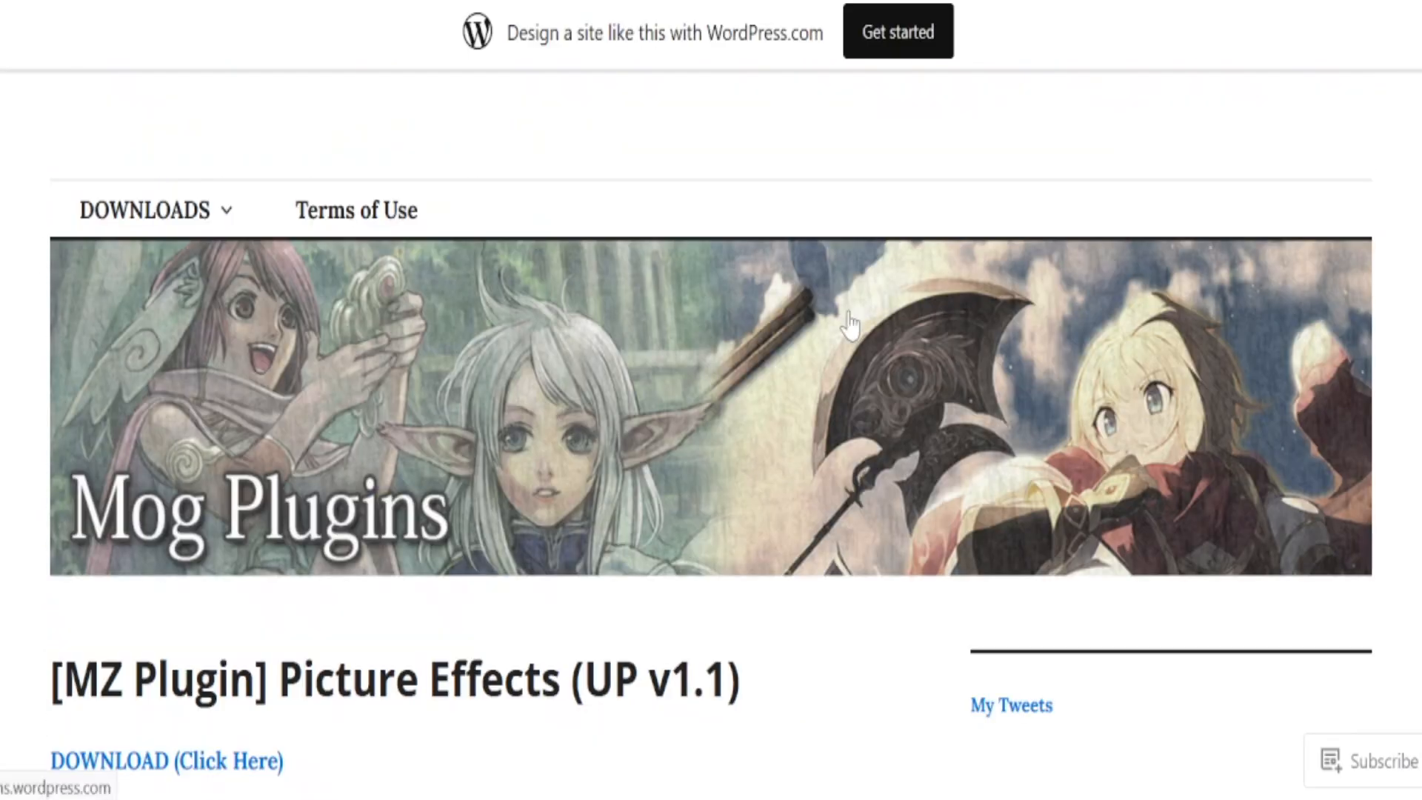
{"action": "mouse_move", "coordinate": [165, 215]}
{"action": "left_click", "coordinate": [179, 444]}
{"action": "scroll", "coordinate": [573, 655], "scroll_direction": "down", "scroll_amount": 5}
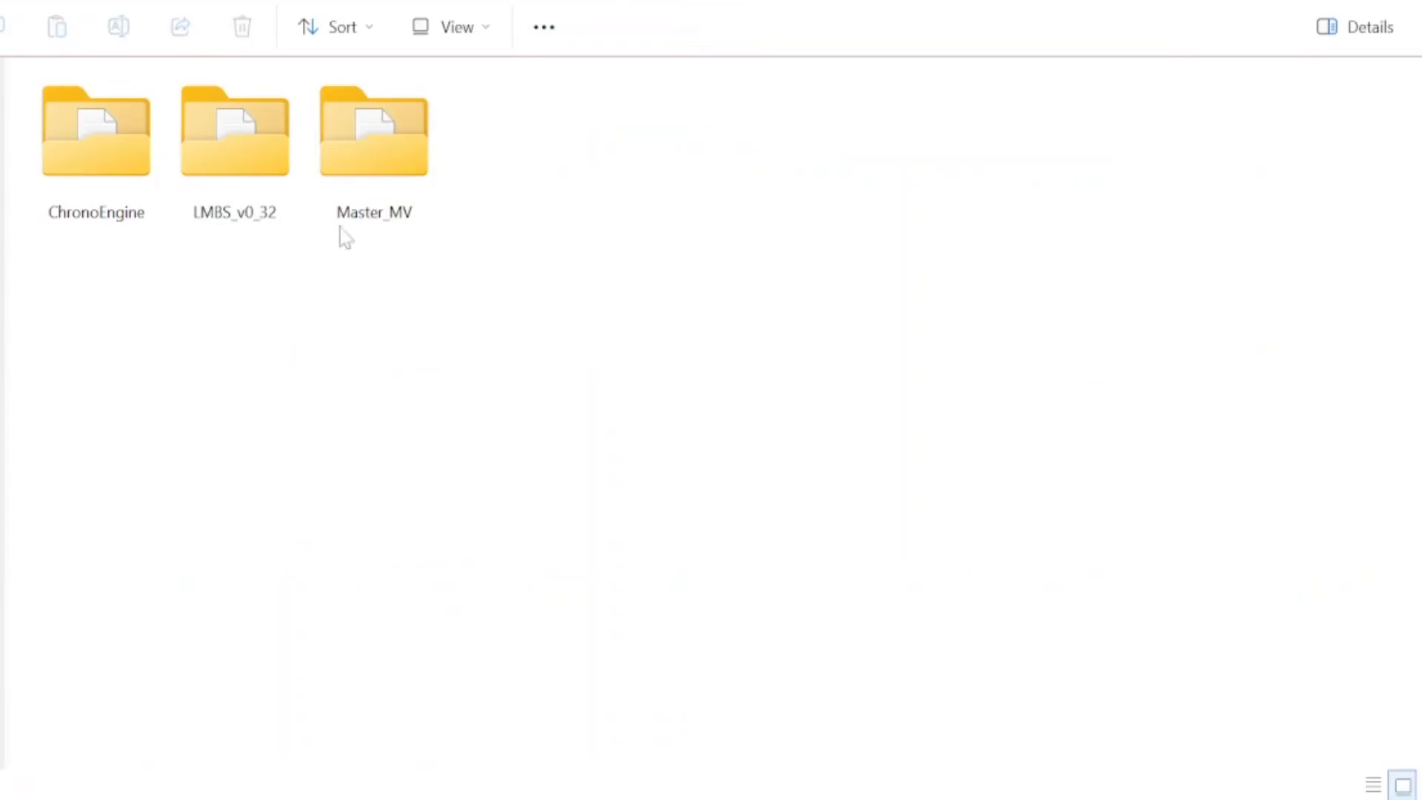
- Find MOG_SceneMenu.js among the plugins inside the Master_MV folder and copy it
{"action": "double_click", "coordinate": [348, 222]}
{"action": "double_click", "coordinate": [385, 211]}
{"action": "double_click", "coordinate": [796, 171]}
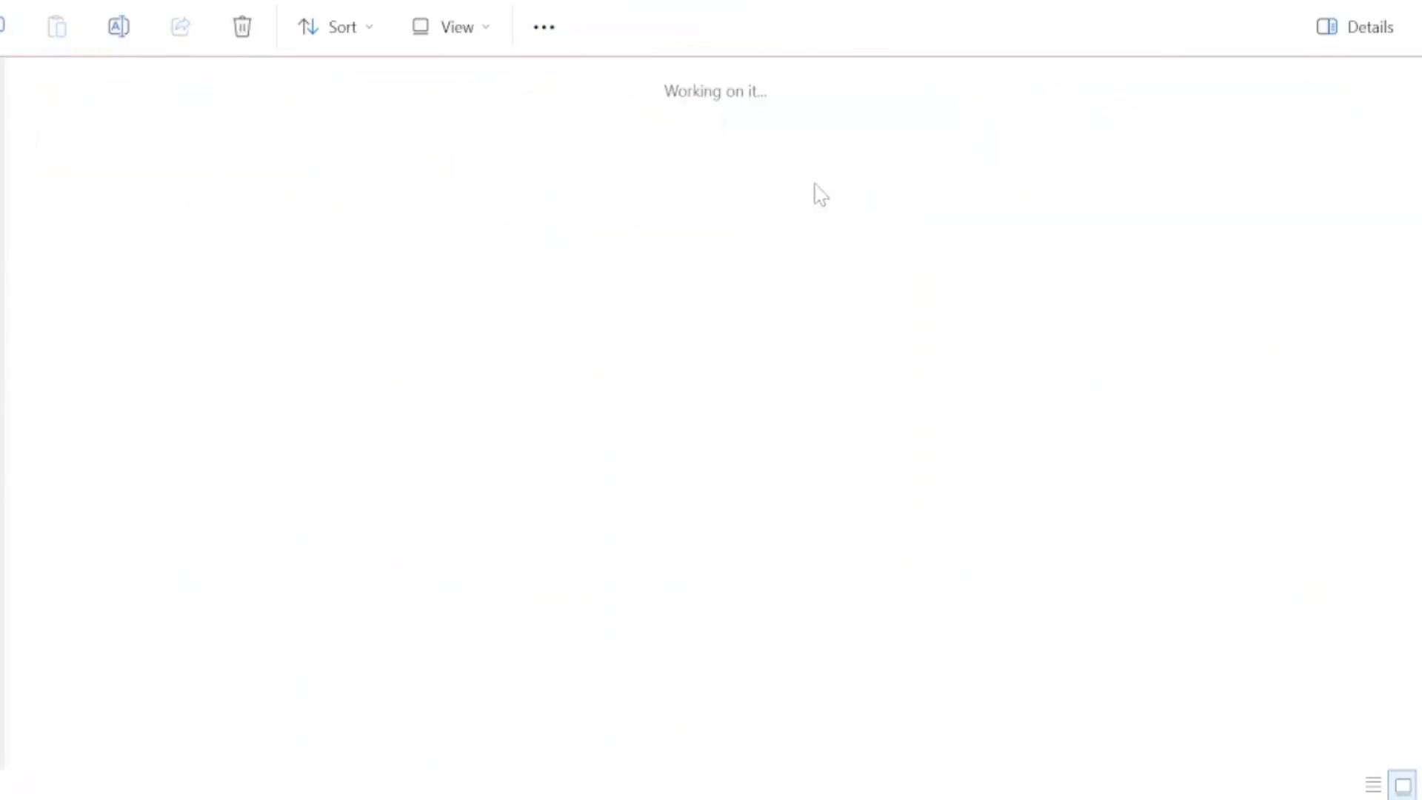
{"action": "scroll", "coordinate": [481, 237], "scroll_direction": "down", "scroll_amount": 15}
{"action": "scroll", "coordinate": [925, 303], "scroll_direction": "up", "scroll_amount": 2}
{"action": "left_click", "coordinate": [918, 318]}
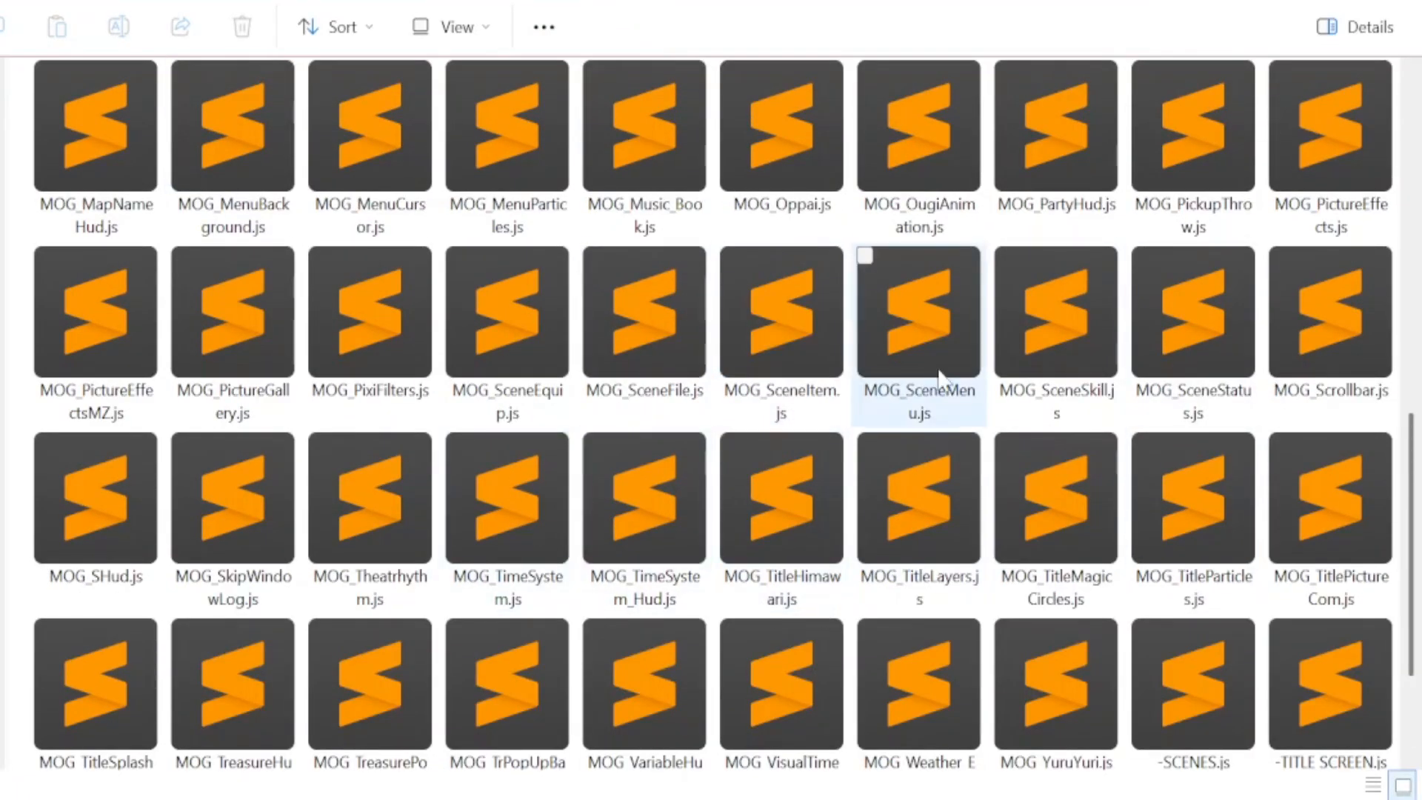
{"action": "right_click", "coordinate": [939, 318]}
- Go to the game project's plugins folder and paste the copied MOG_SceneMenu.js file there
{"action": "key", "text": "alt+Left"}
{"action": "key", "text": "alt+Left"}
{"action": "key", "text": "alt+Left"}
{"action": "key", "text": "alt+Left"}
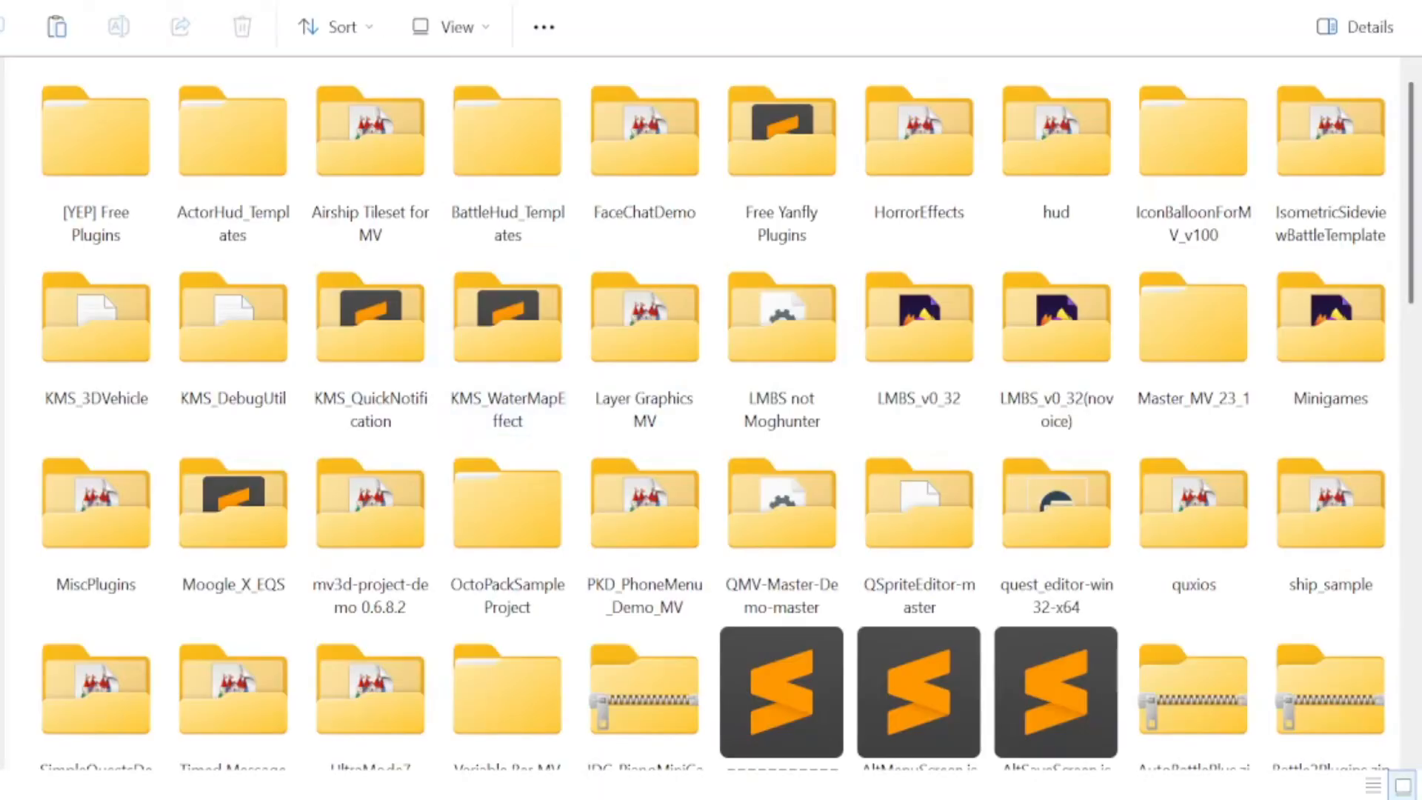
{"action": "double_click", "coordinate": [326, 177]}
{"action": "double_click", "coordinate": [238, 173]}
{"action": "double_click", "coordinate": [790, 159]}
{"action": "double_click", "coordinate": [302, 148]}
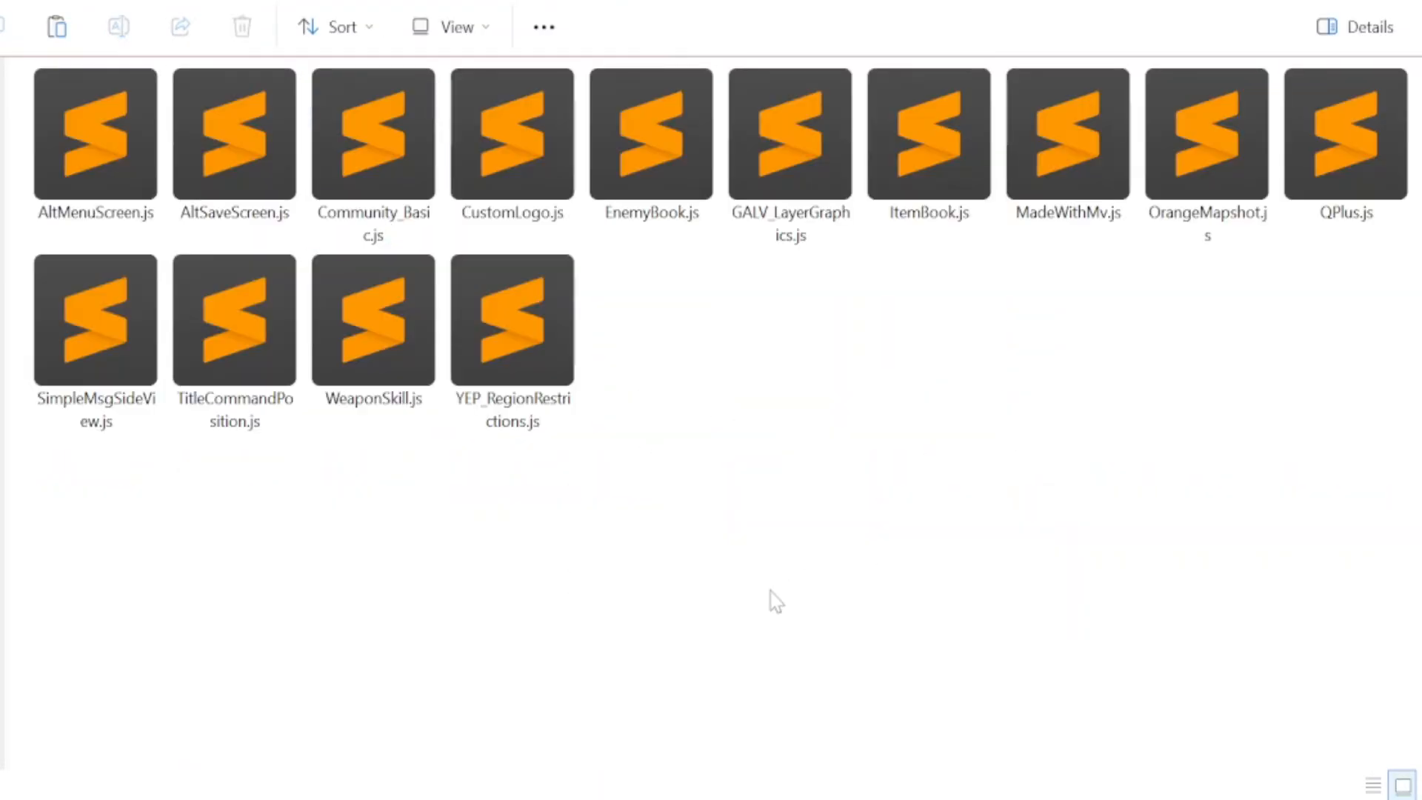
{"action": "key", "text": "ctrl+v"}
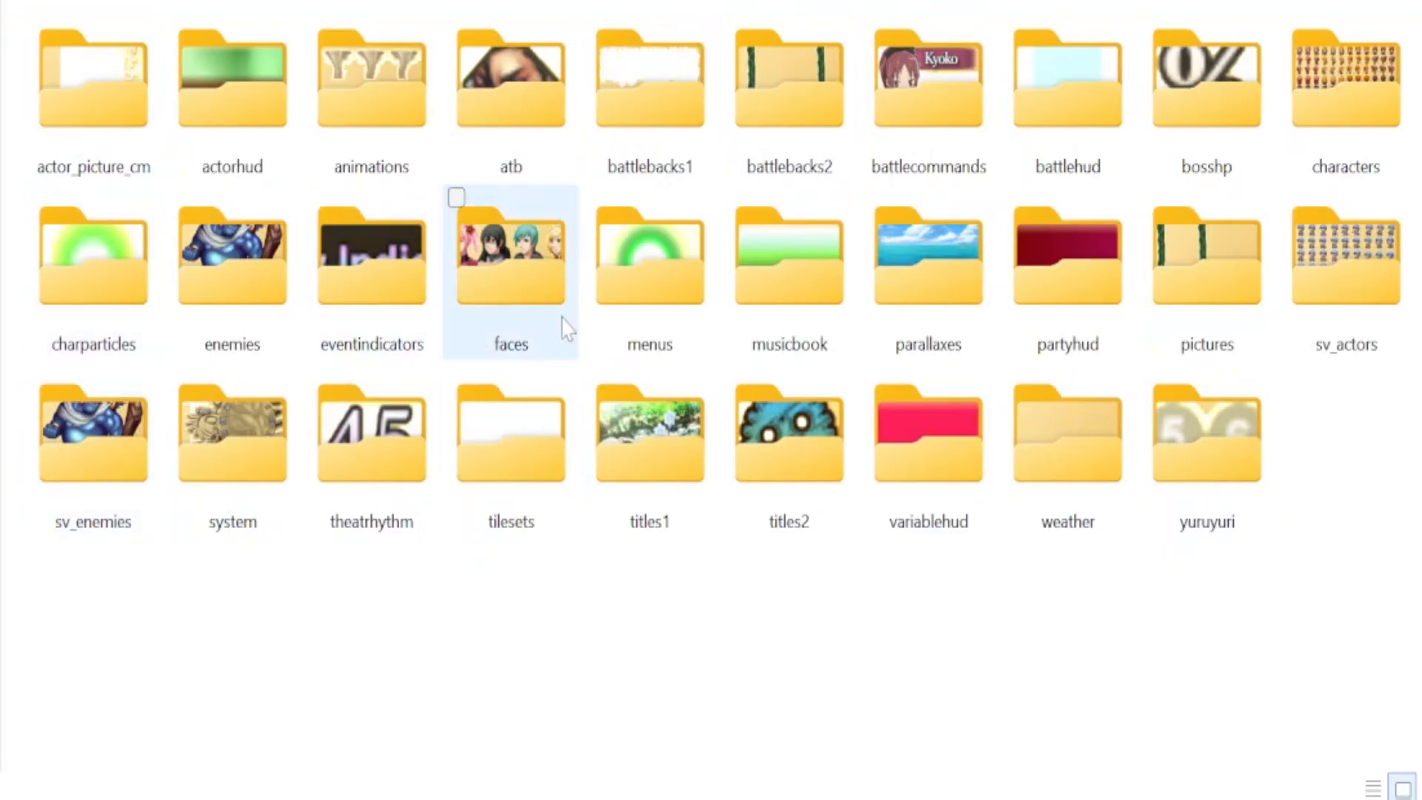
- Copy the demo's menus image folder into the game project's image folder, and check the subfolders inside menus
{"action": "right_click", "coordinate": [646, 256]}
{"action": "left_click", "coordinate": [696, 556]}
{"action": "mouse_move", "coordinate": [326, 798]}
{"action": "left_click", "coordinate": [394, 753]}
{"action": "left_click", "coordinate": [602, 2]}
{"action": "right_click", "coordinate": [939, 243]}
{"action": "left_click", "coordinate": [978, 190]}
{"action": "double_click", "coordinate": [1068, 111]}
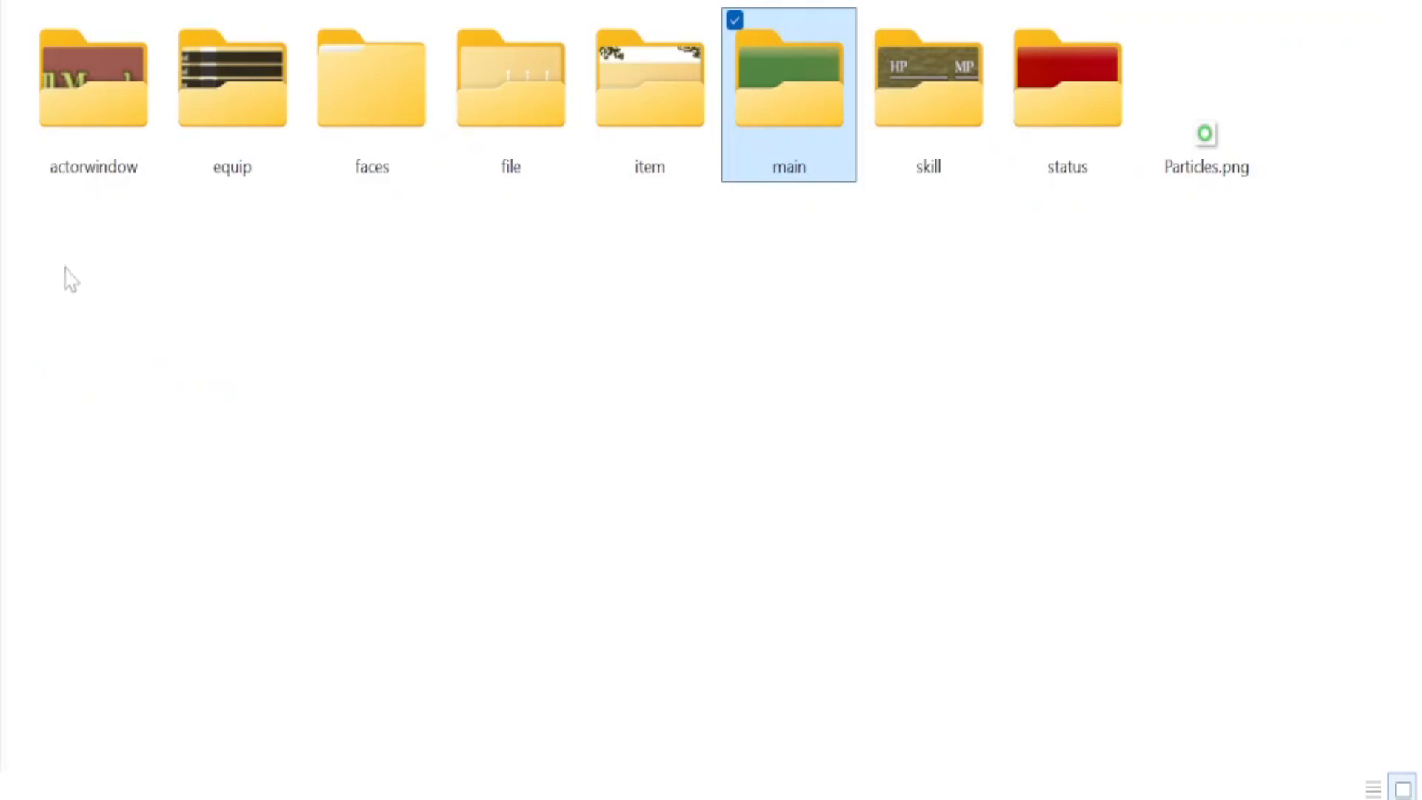
{"action": "left_click", "coordinate": [372, 111]}
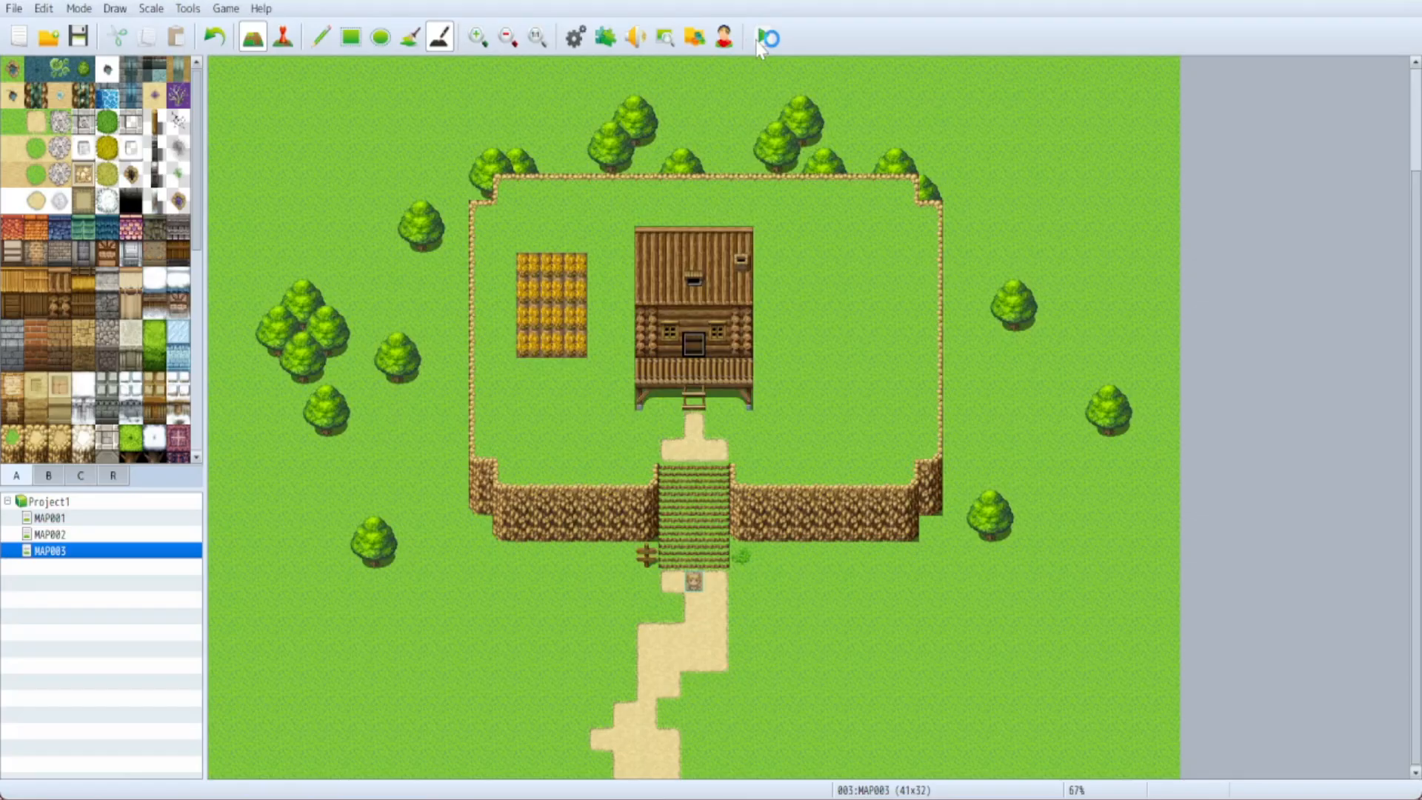
- Playtest the project in RPG Maker MV and try the custom main menu, viewing its Status and Item scenes
{"action": "left_click", "coordinate": [762, 35]}
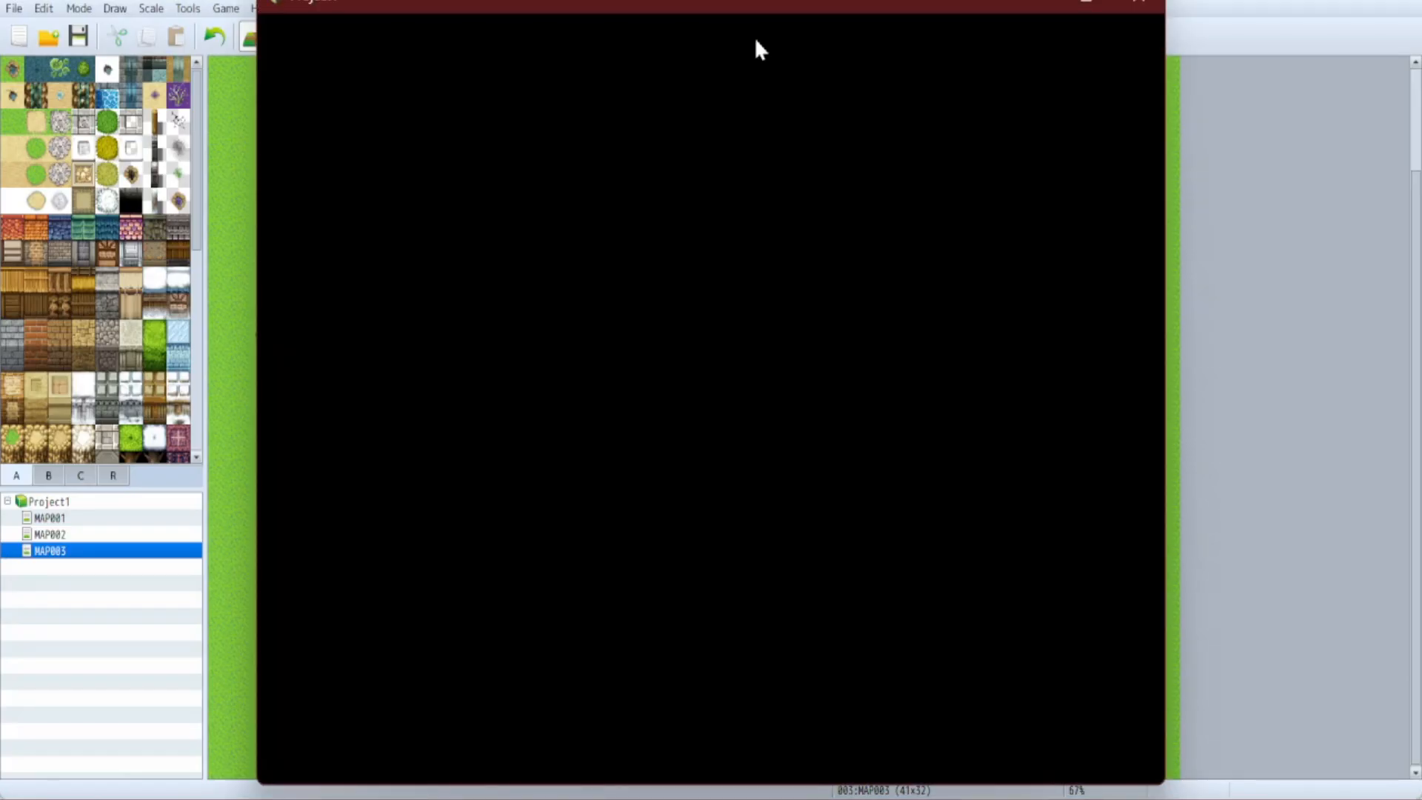
{"action": "key", "text": "Escape"}
{"action": "key", "text": "Right"}
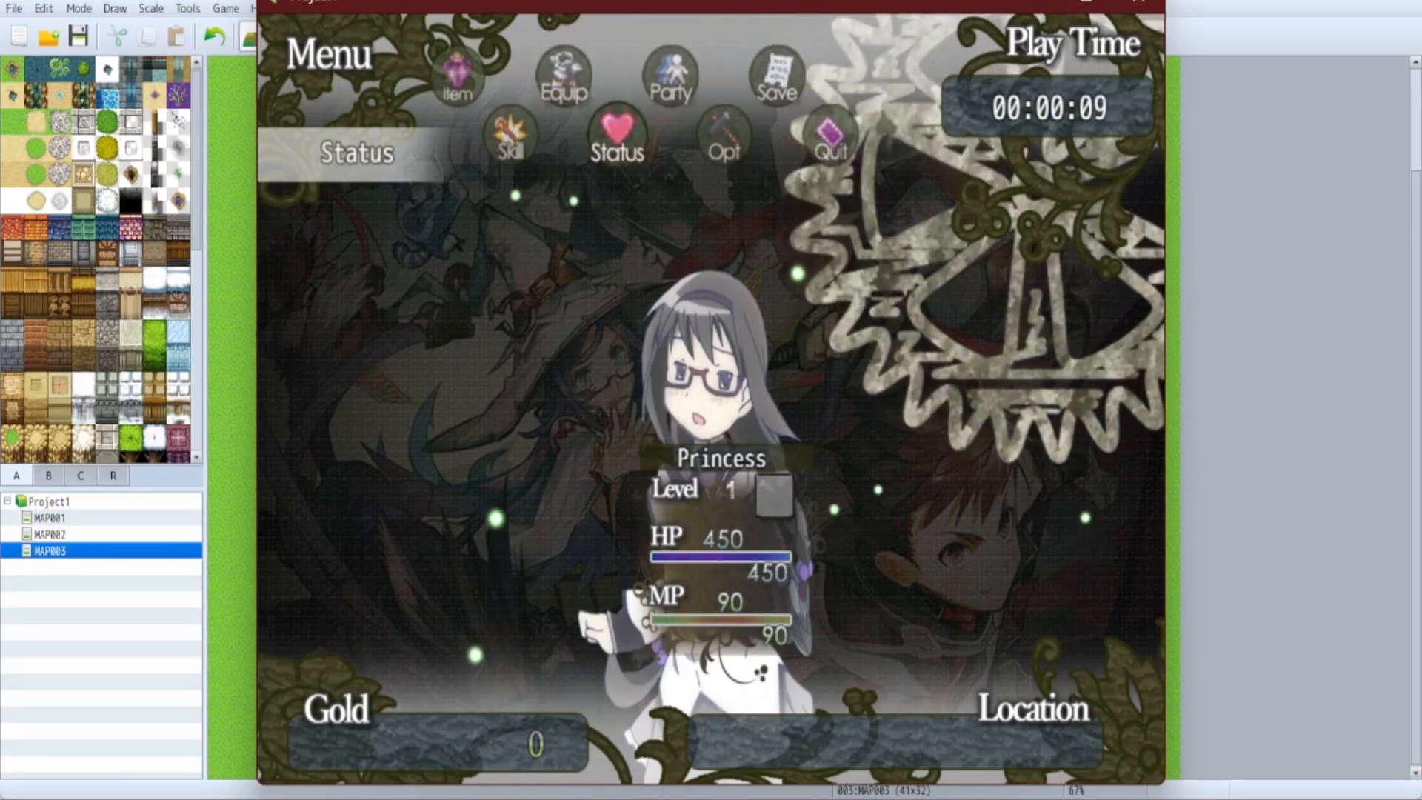
{"action": "key", "text": "Return"}
{"action": "key", "text": "Return"}
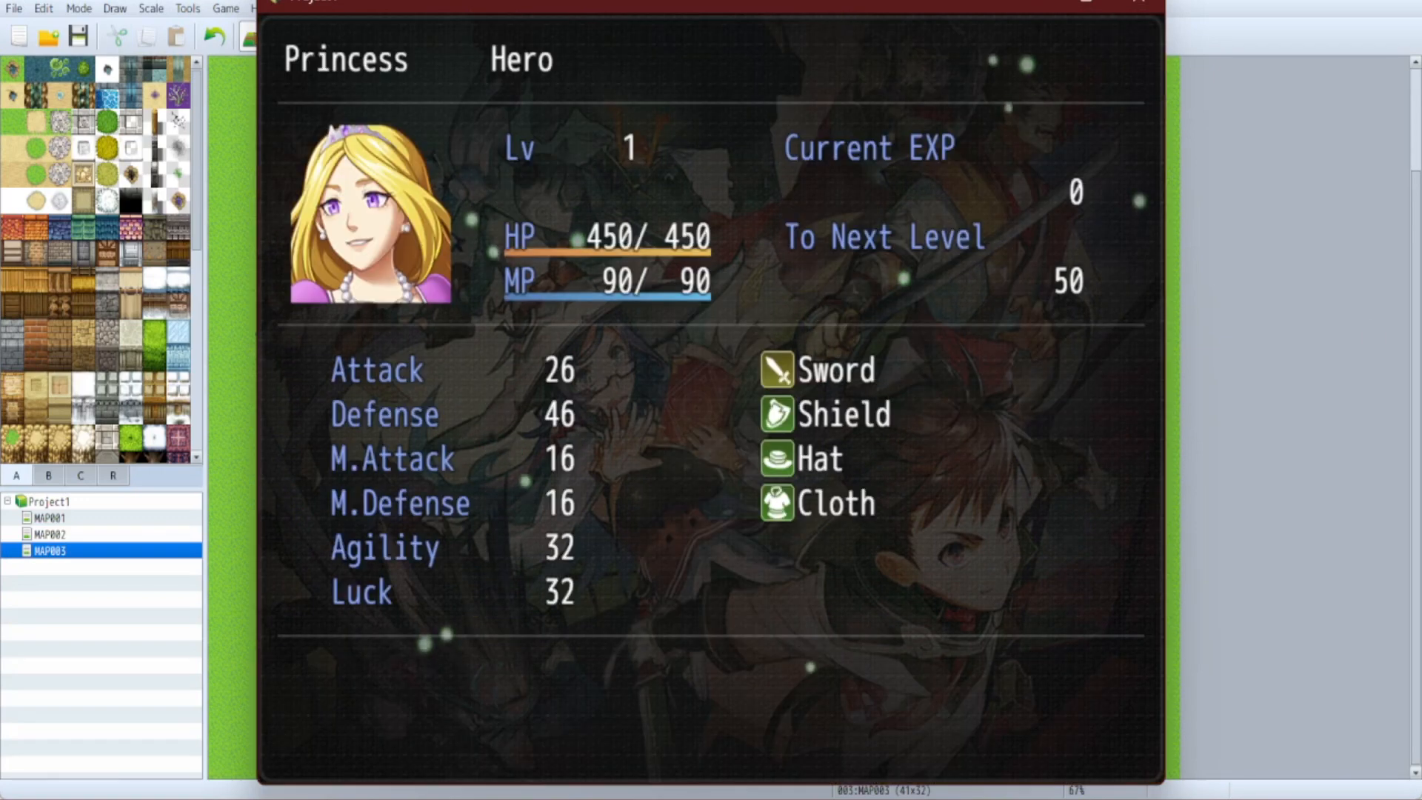
{"action": "key", "text": "Escape"}
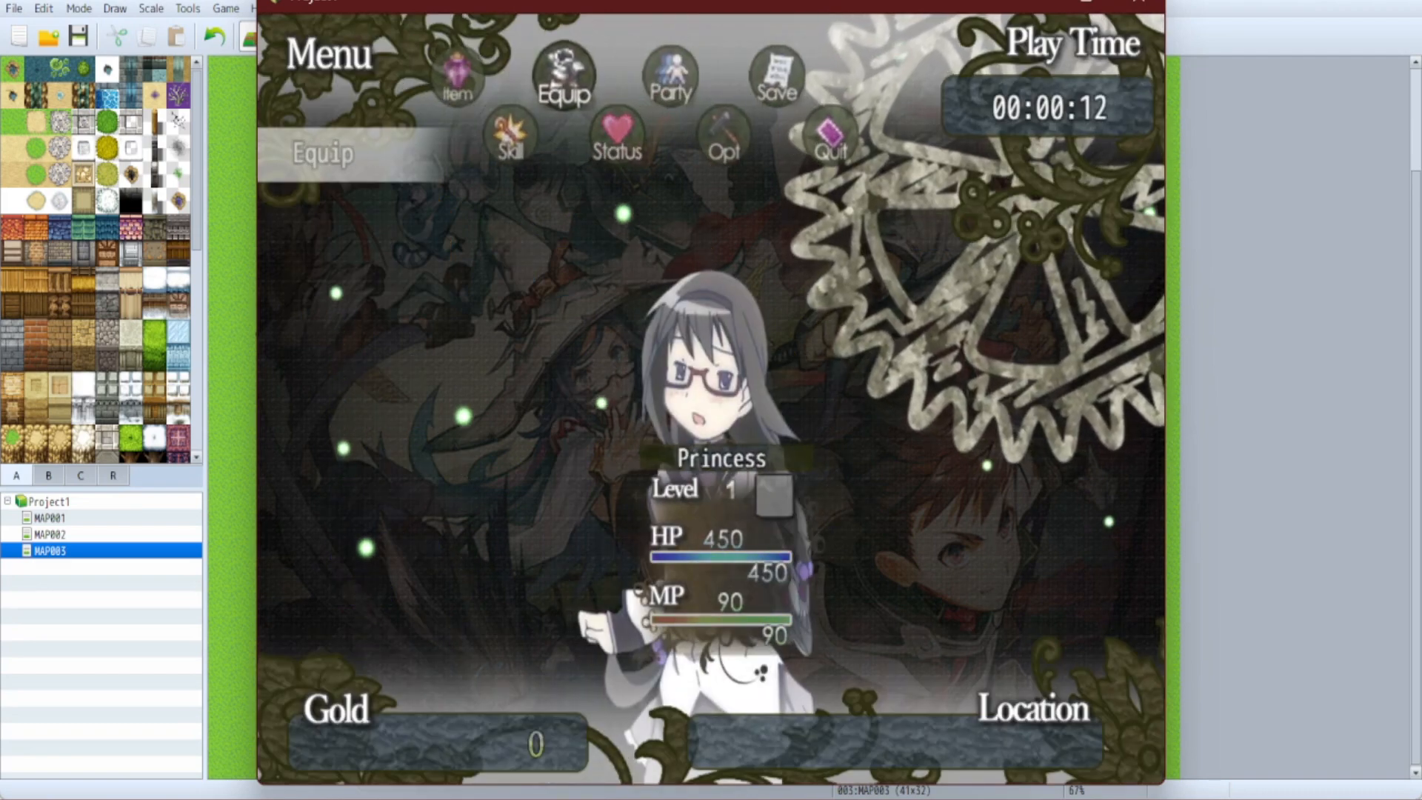
{"action": "key", "text": "Return"}
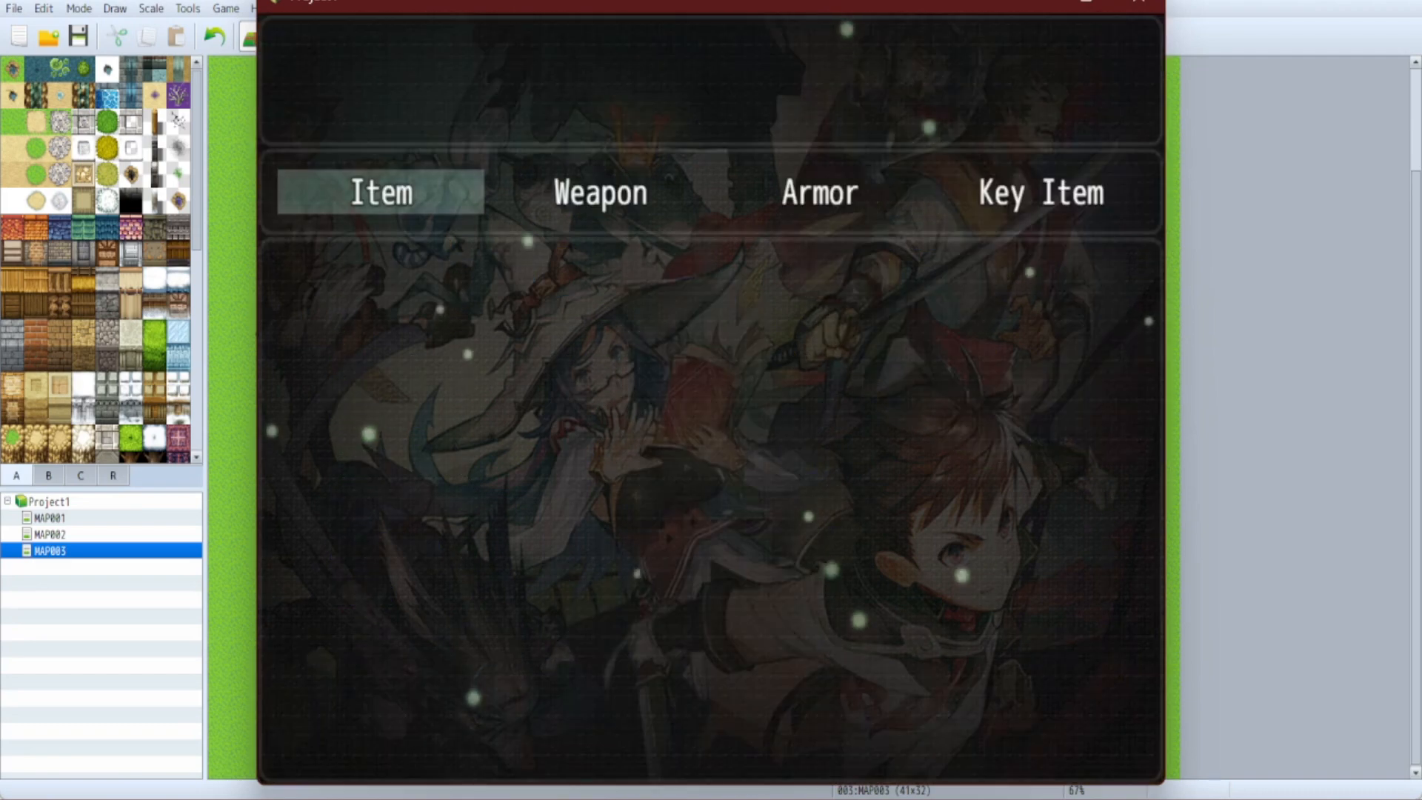
{"action": "key", "text": "Escape"}
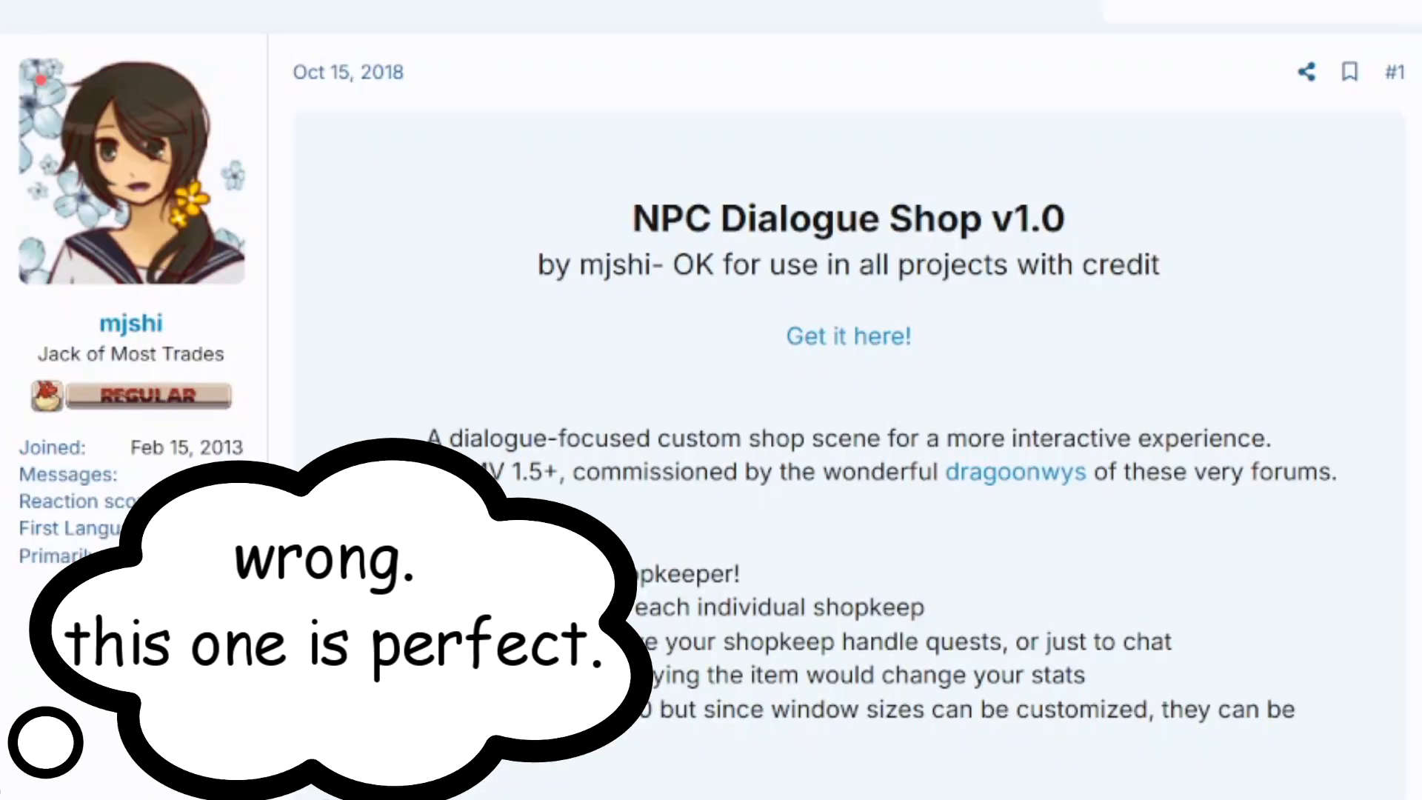
- Read through the NPC Dialogue Shop v1.0 forum post and its demo screenshots
{"action": "scroll", "coordinate": [1380, 299], "scroll_direction": "down", "scroll_amount": 7}
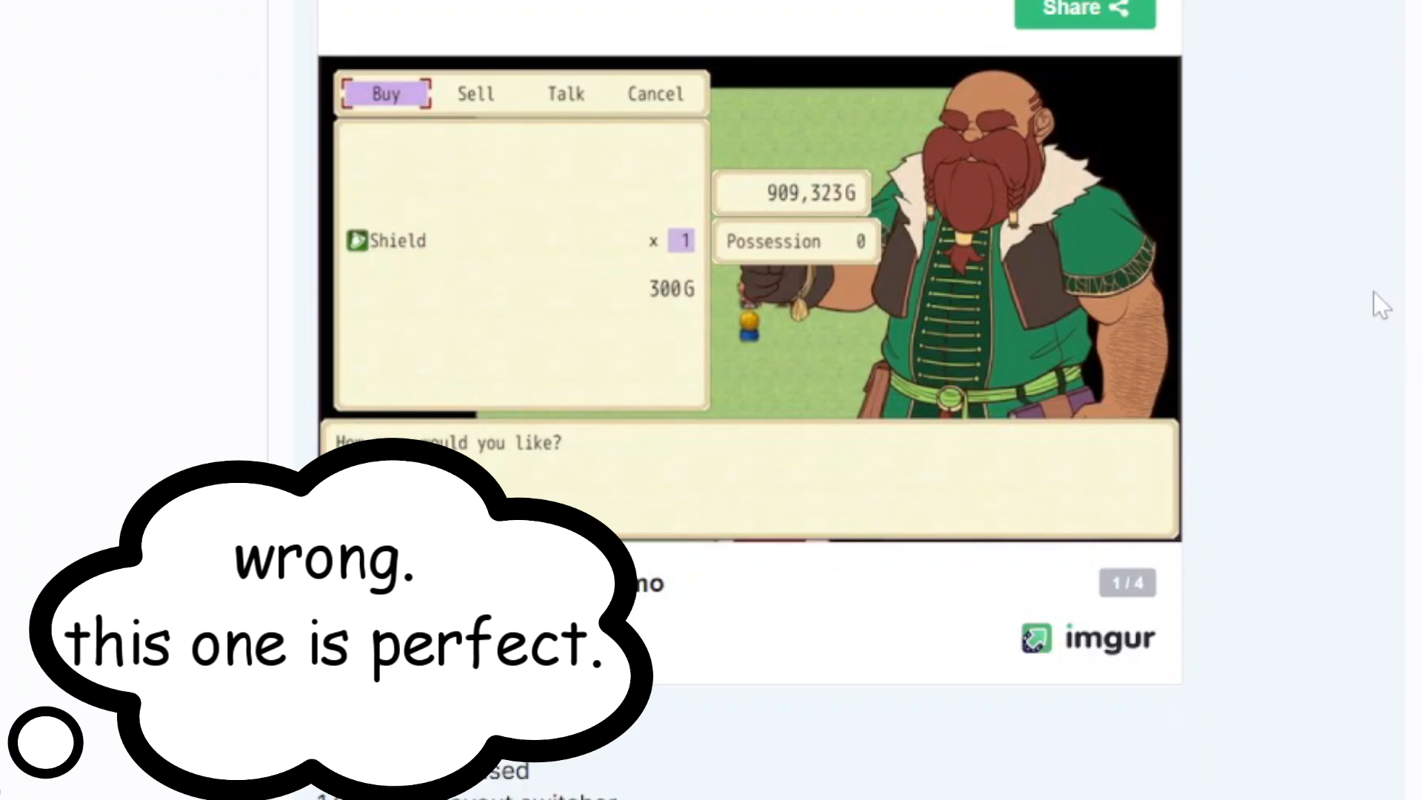
{"action": "scroll", "coordinate": [1373, 291], "scroll_direction": "down", "scroll_amount": 2}
{"action": "scroll", "coordinate": [1373, 291], "scroll_direction": "up", "scroll_amount": 4}
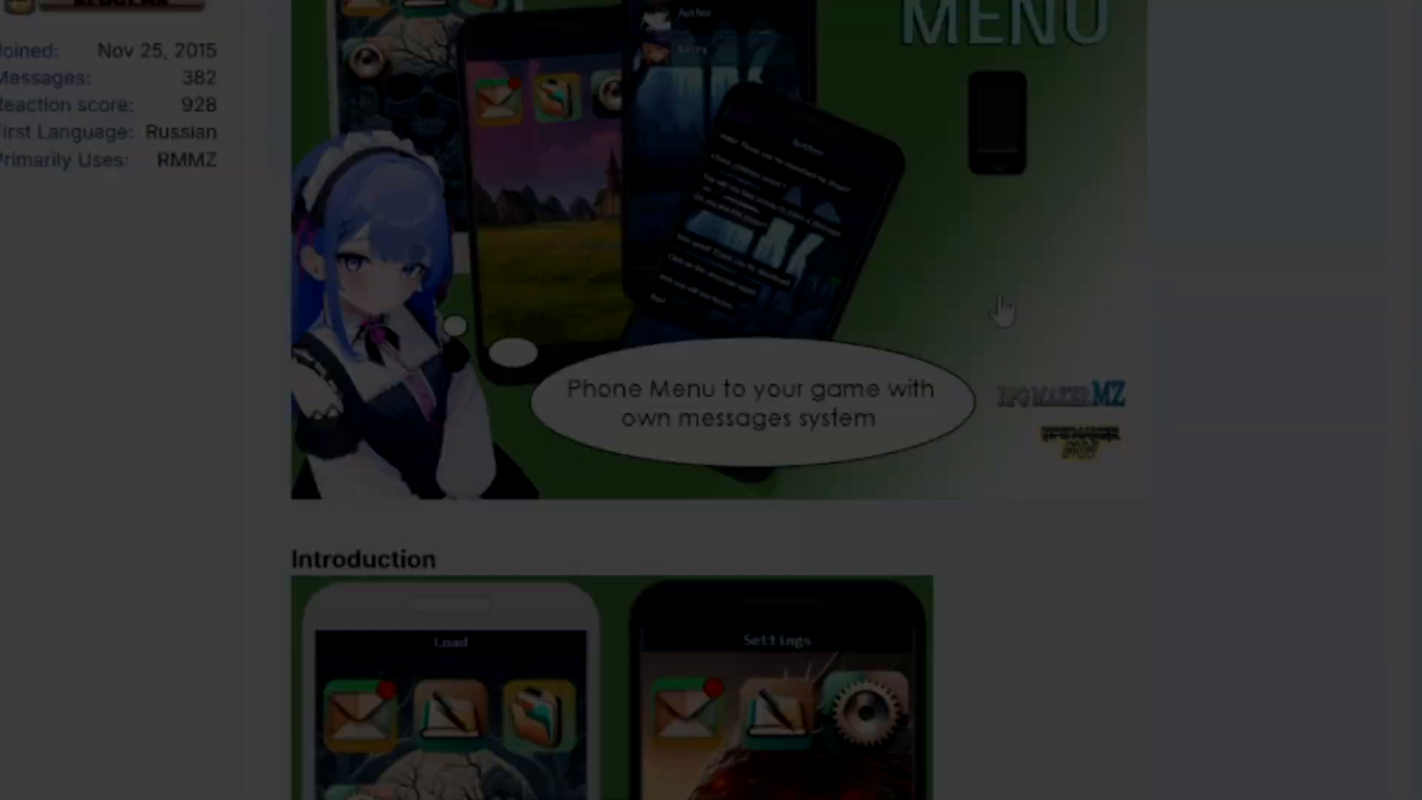
- Read through the Phone Menu plugin's forum post and highlight its Terms of Use section
{"action": "scroll", "coordinate": [996, 296], "scroll_direction": "down", "scroll_amount": 20}
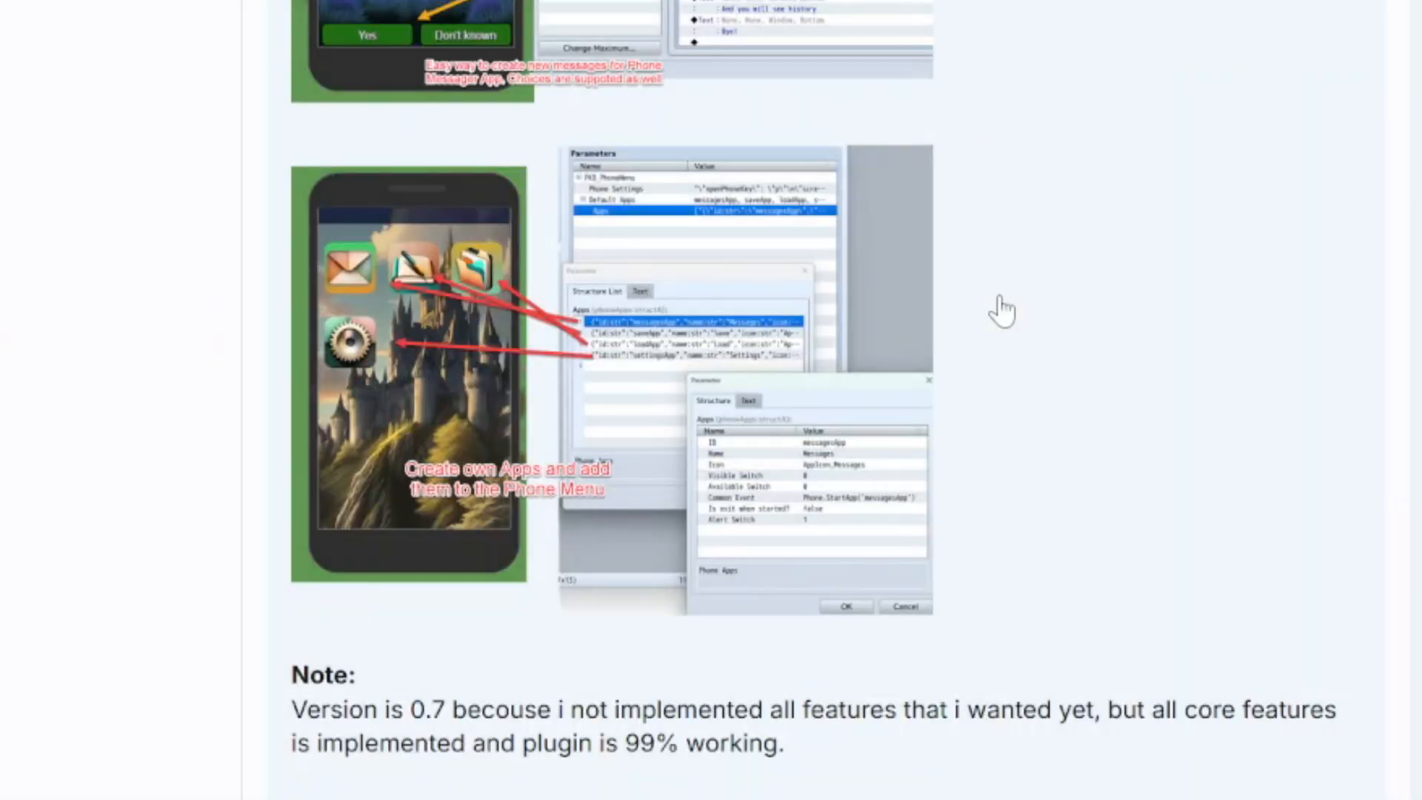
{"action": "scroll", "coordinate": [996, 295], "scroll_direction": "down", "scroll_amount": 10}
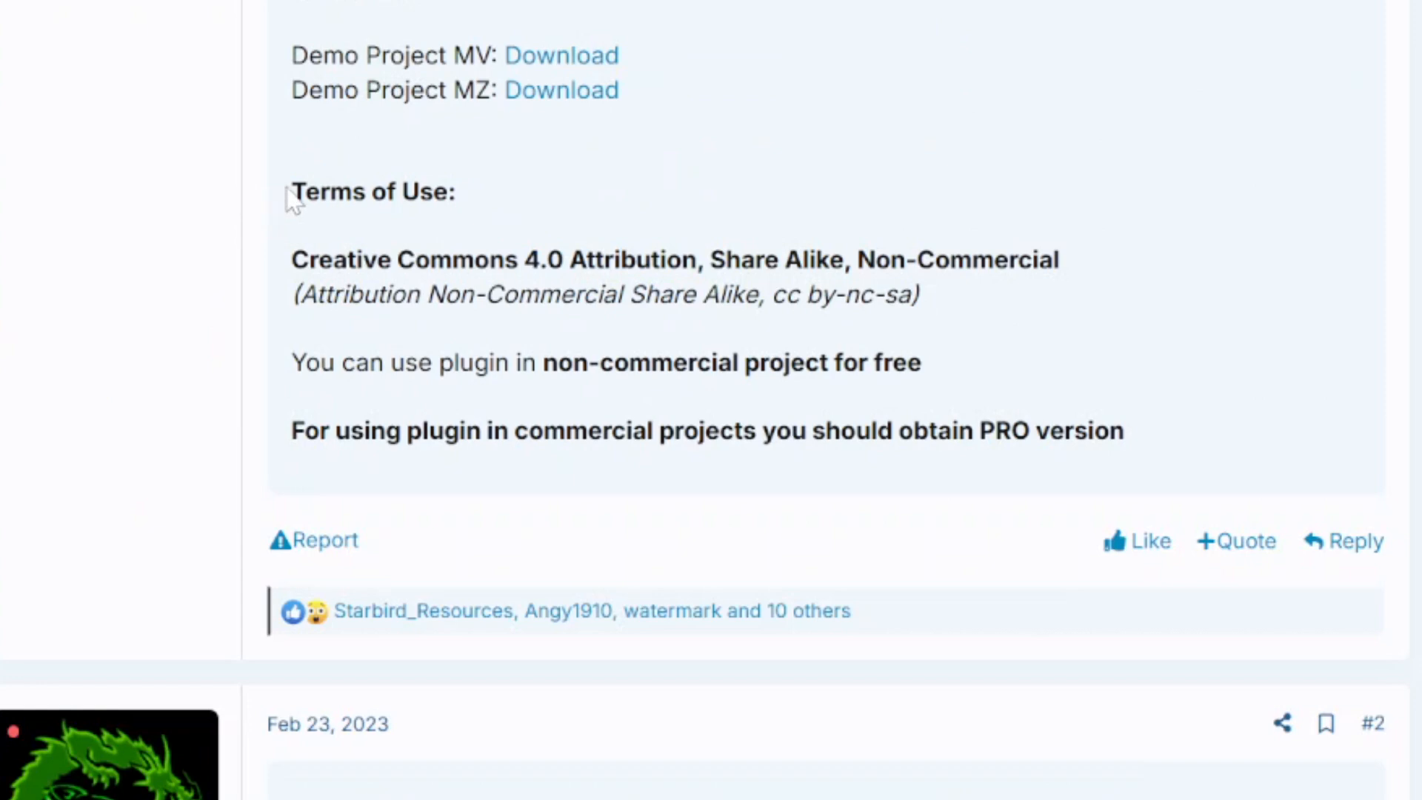
{"action": "left_click_drag", "start_coordinate": [545, 244], "coordinate": [1194, 446]}
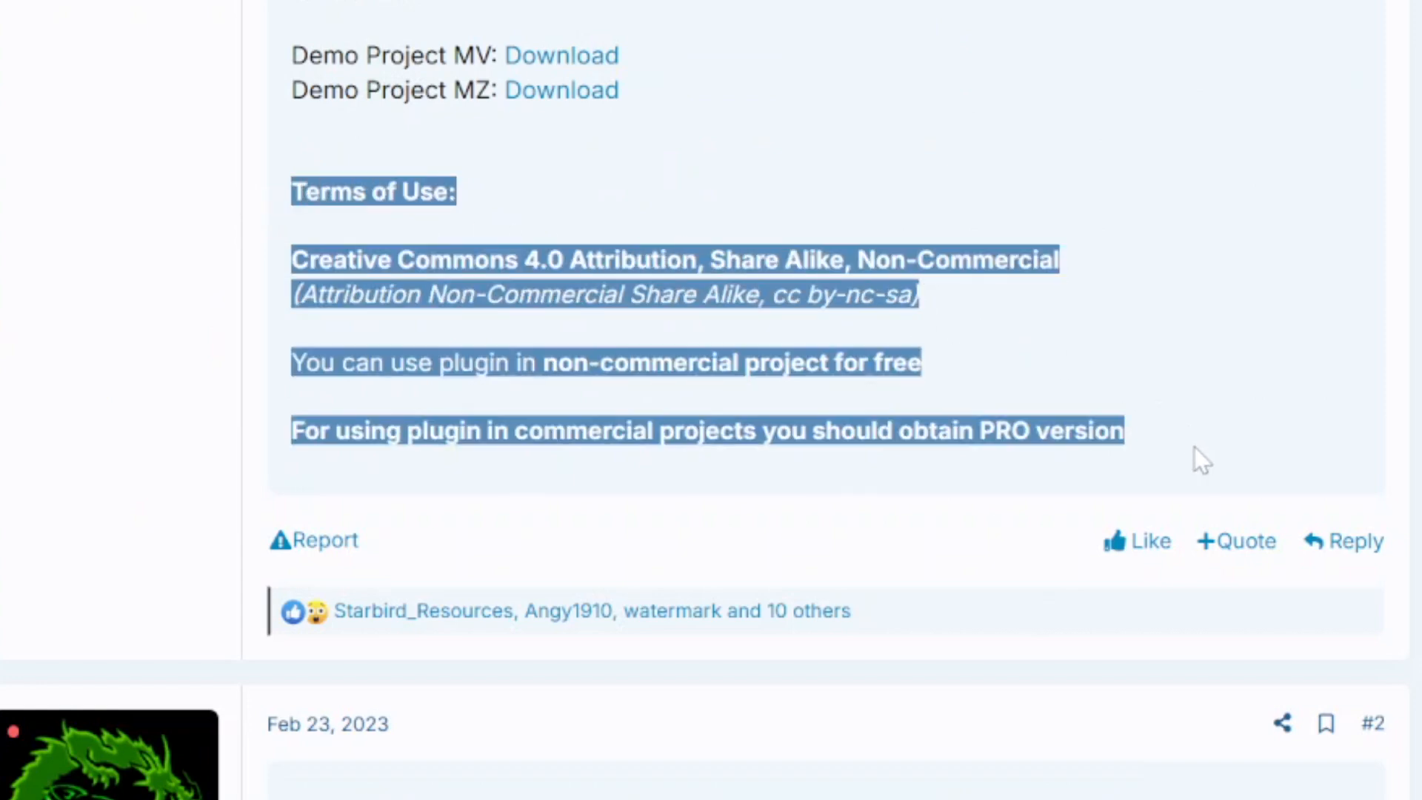
{"action": "left_click", "coordinate": [1188, 432]}
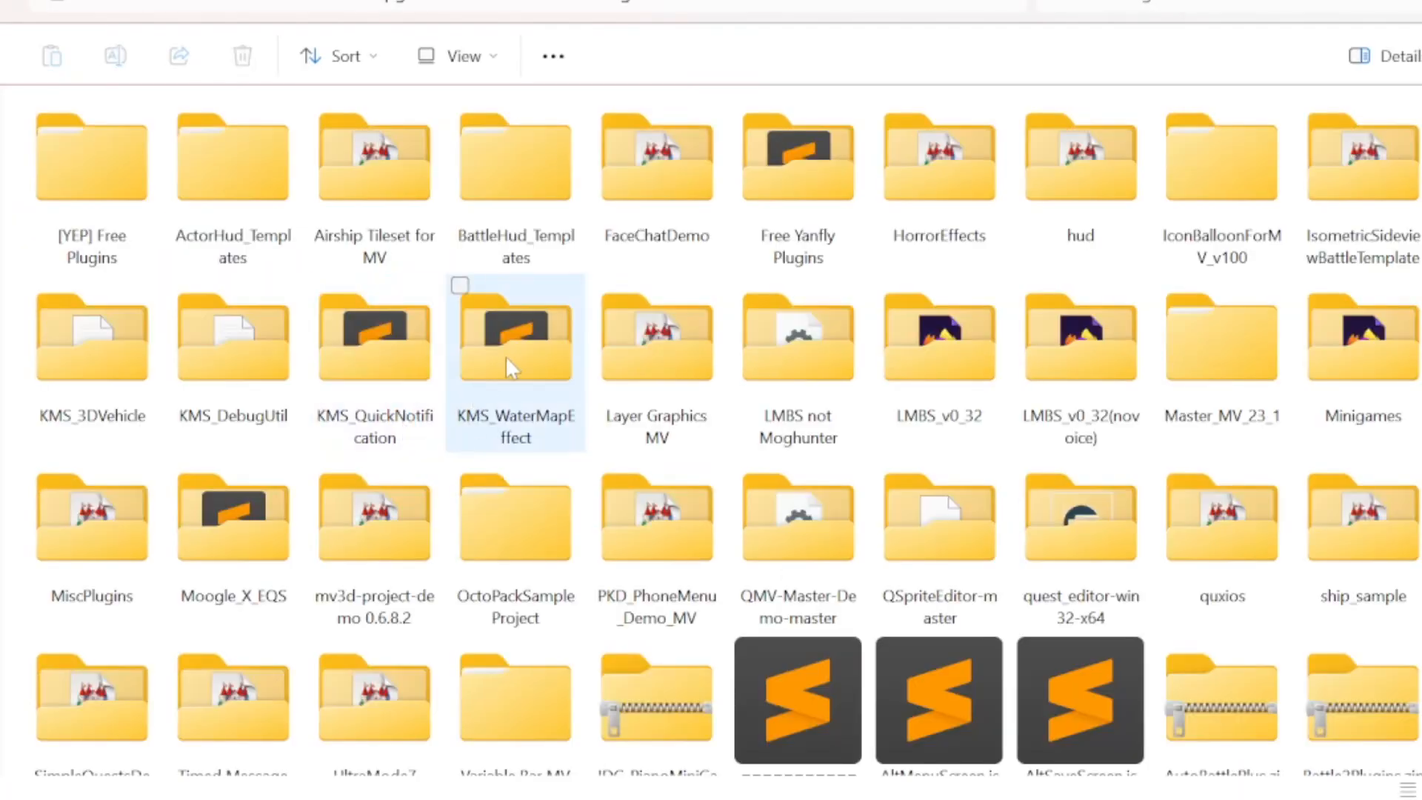
- Browse the downloaded plugins folder, and review the MOG_SceneMenu plugin's parameters in RPG Maker MV
{"action": "scroll", "coordinate": [506, 355], "scroll_direction": "down", "scroll_amount": 10}
{"action": "scroll", "coordinate": [506, 362], "scroll_direction": "up", "scroll_amount": 5}
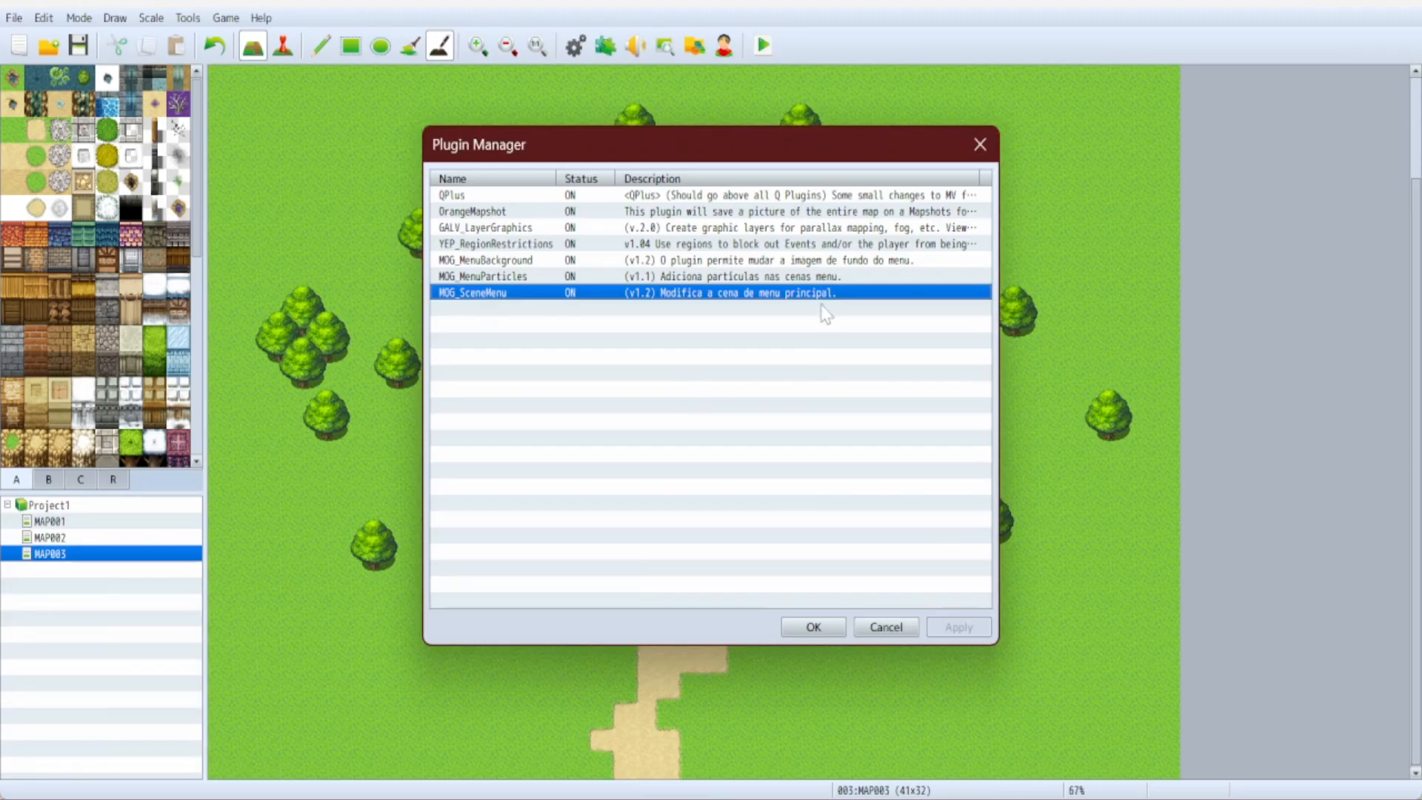
{"action": "double_click", "coordinate": [823, 294]}
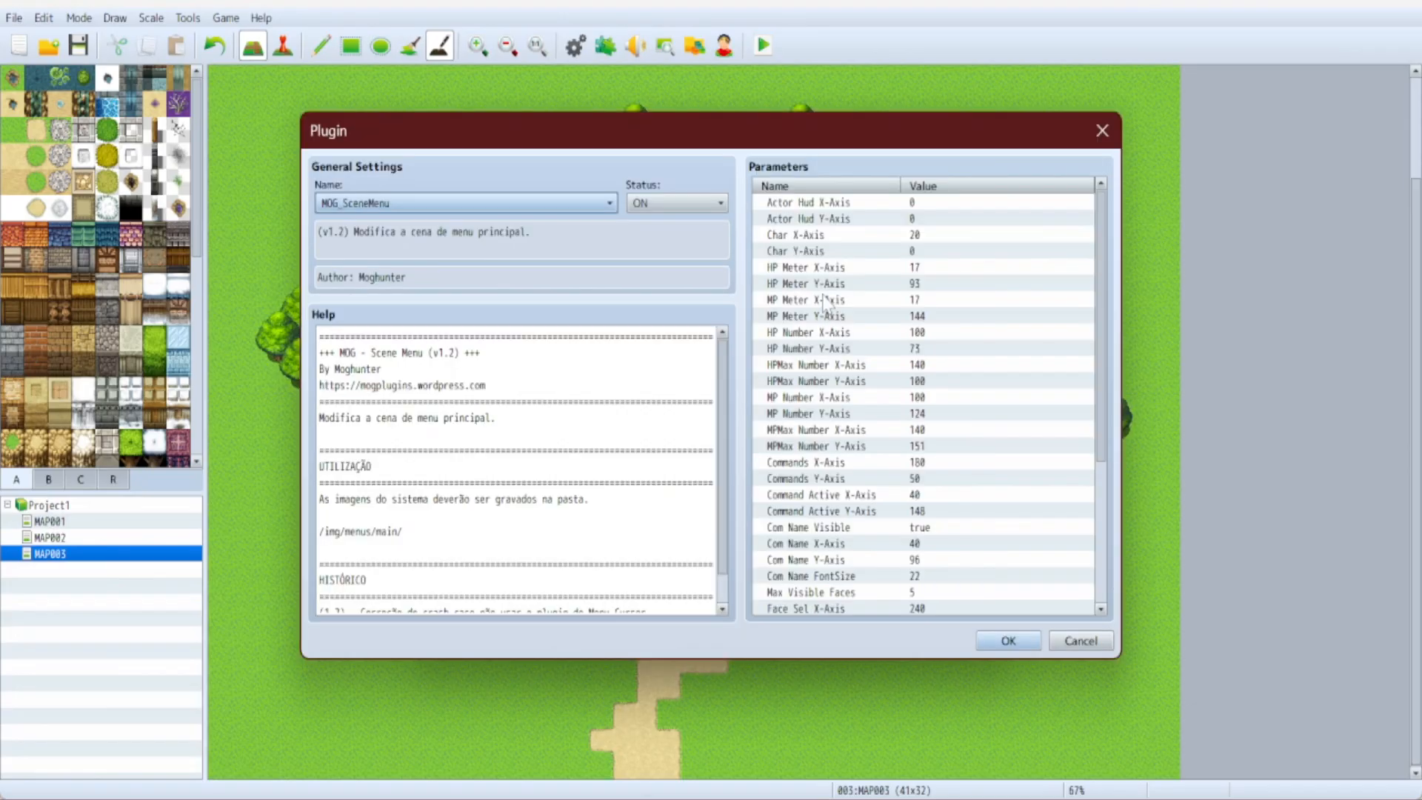
{"action": "scroll", "coordinate": [824, 302], "scroll_direction": "down", "scroll_amount": 4}
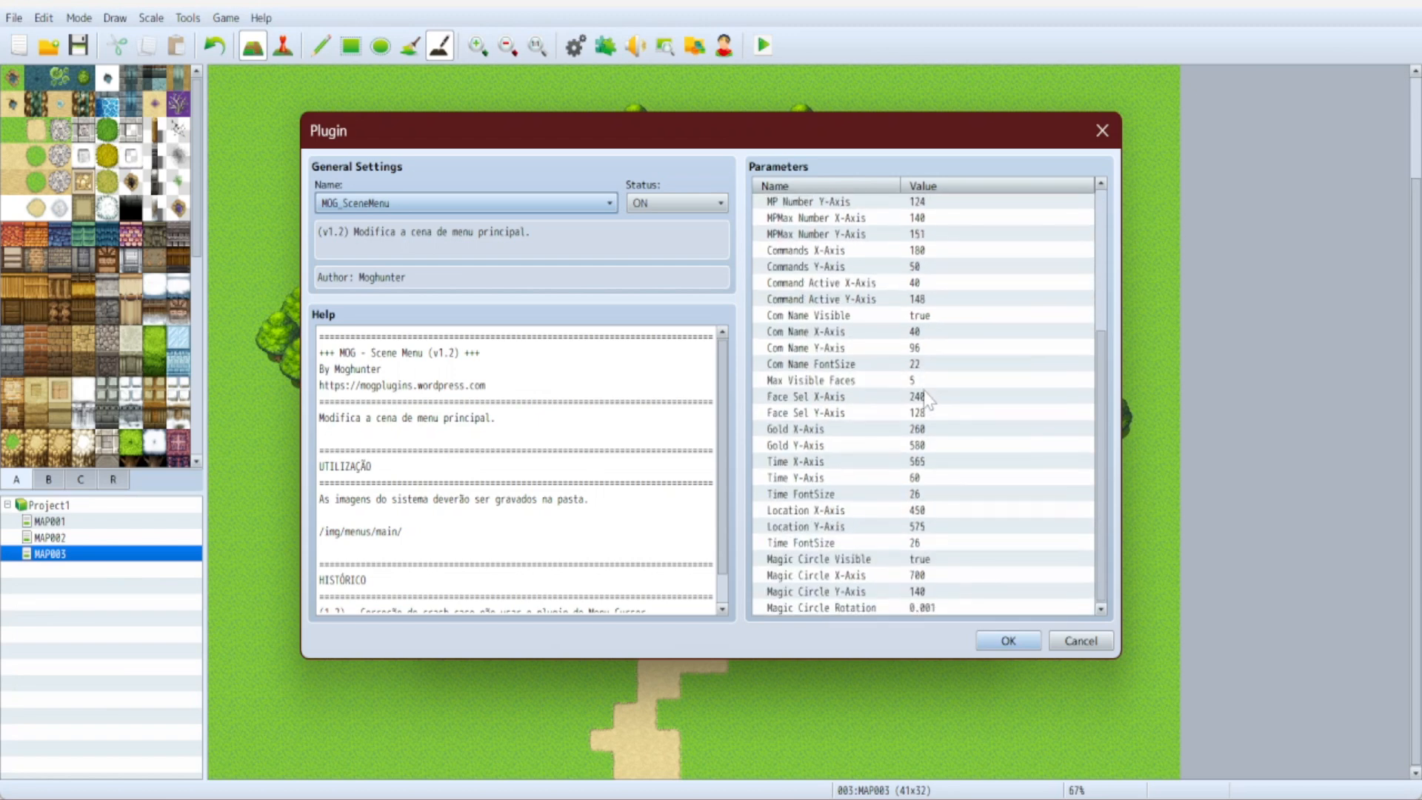
- Set the MOG_SceneMenu plugin's Magic Circle Visible parameter to false
{"action": "double_click", "coordinate": [899, 564]}
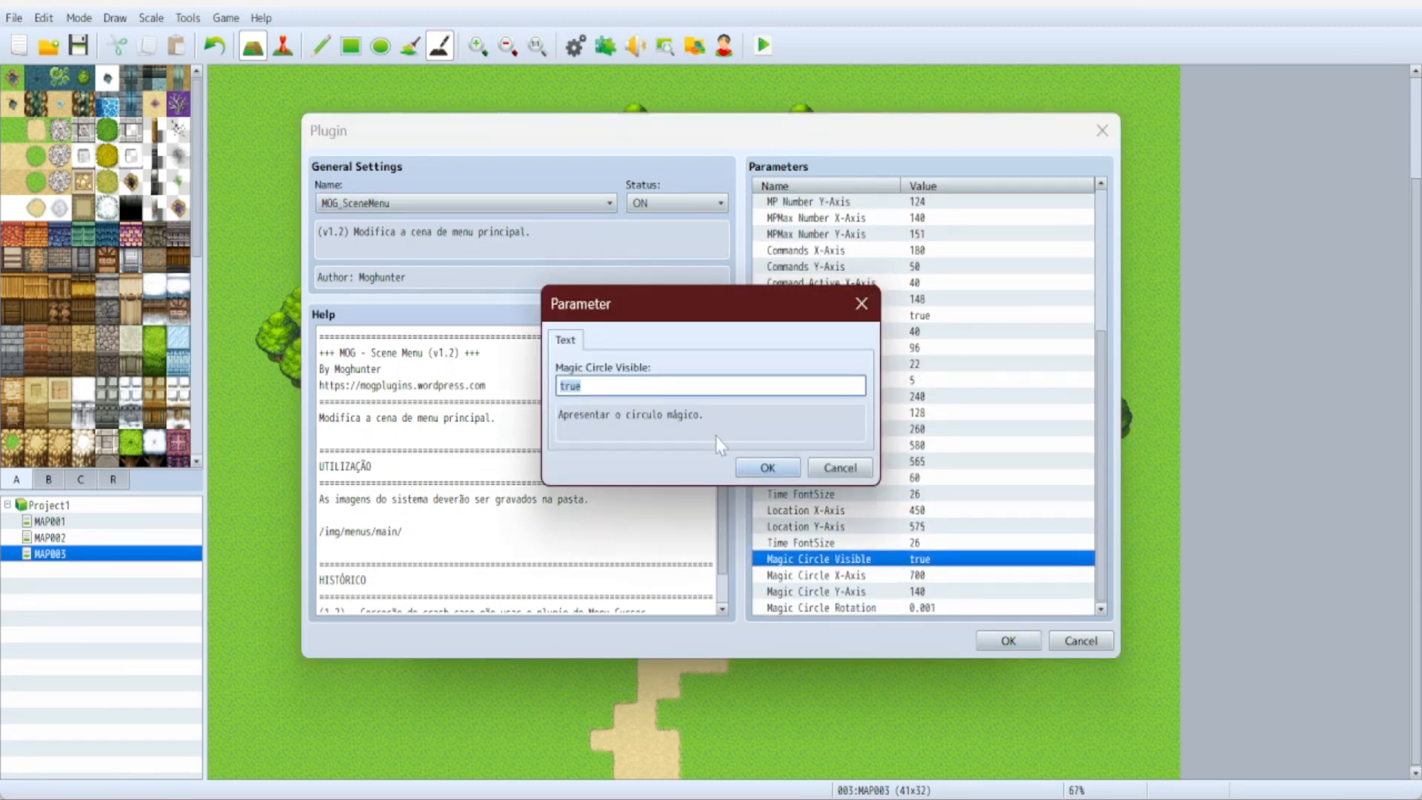
{"action": "type", "text": "false"}
{"action": "key", "text": "Return"}
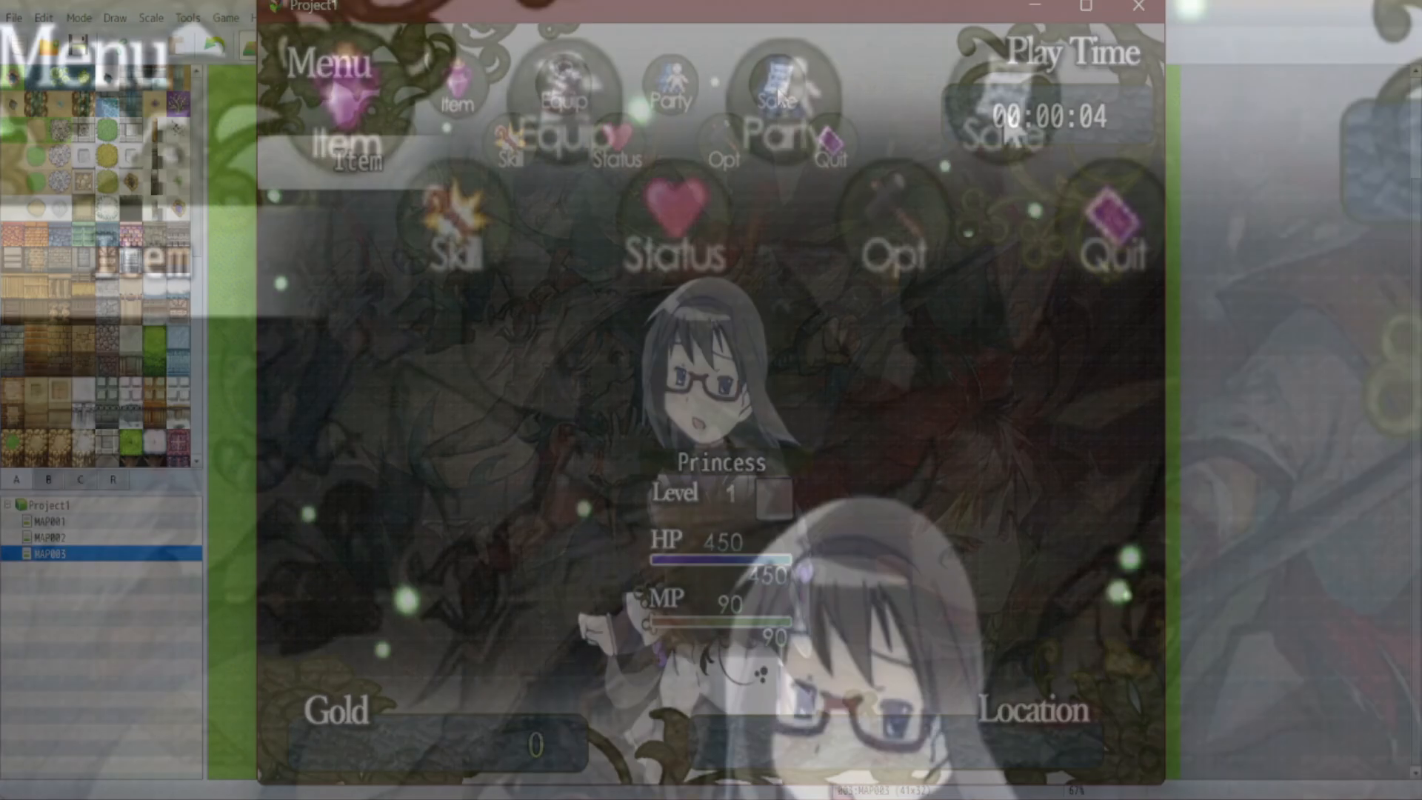
- Cycle through the icon commands of the custom main menu in the playtest, starting from Item
{"action": "key", "text": "Right"}
{"action": "key", "text": "Right"}
{"action": "key", "text": "Right"}
{"action": "key", "text": "Right"}
{"action": "key", "text": "Right"}
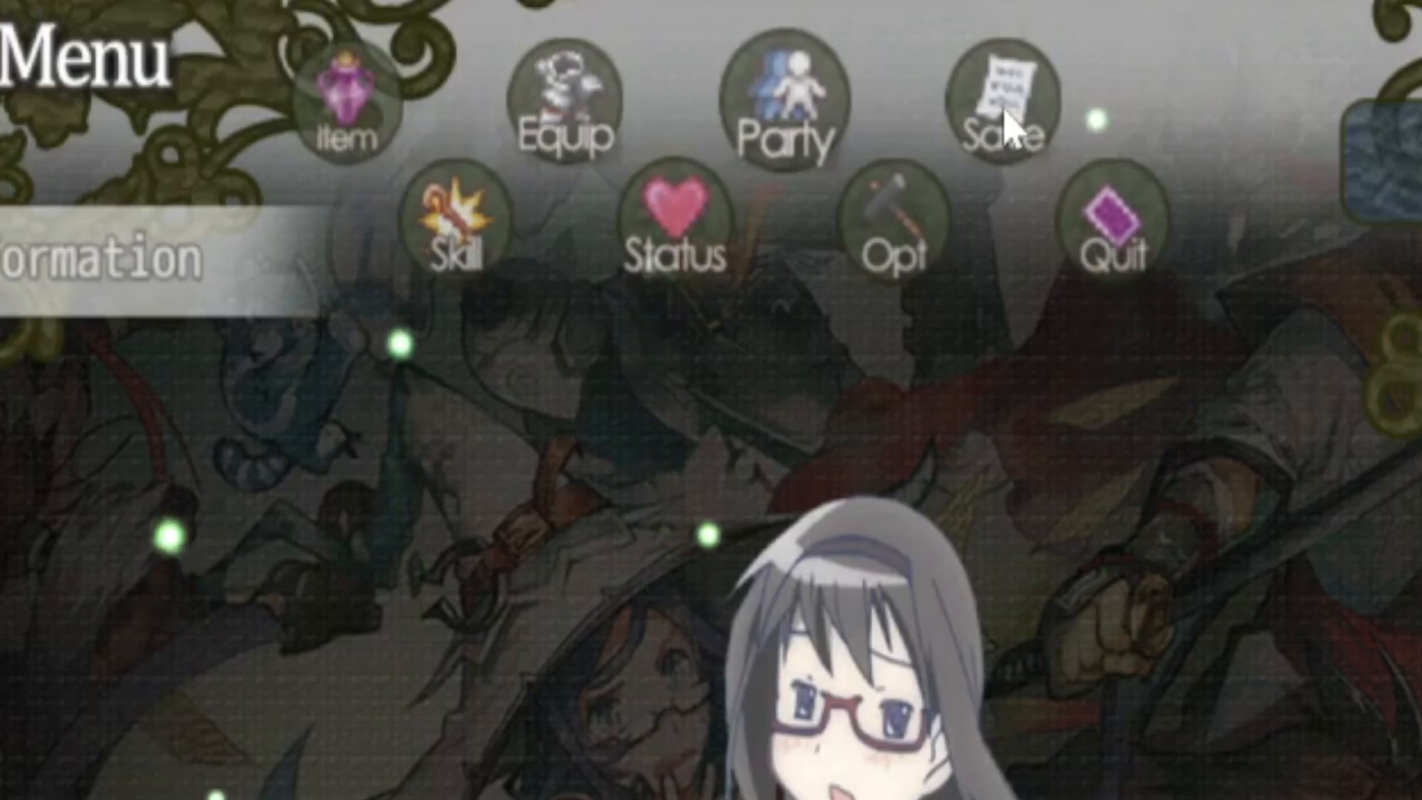
{"action": "key", "text": "Right"}
{"action": "key", "text": "Right"}
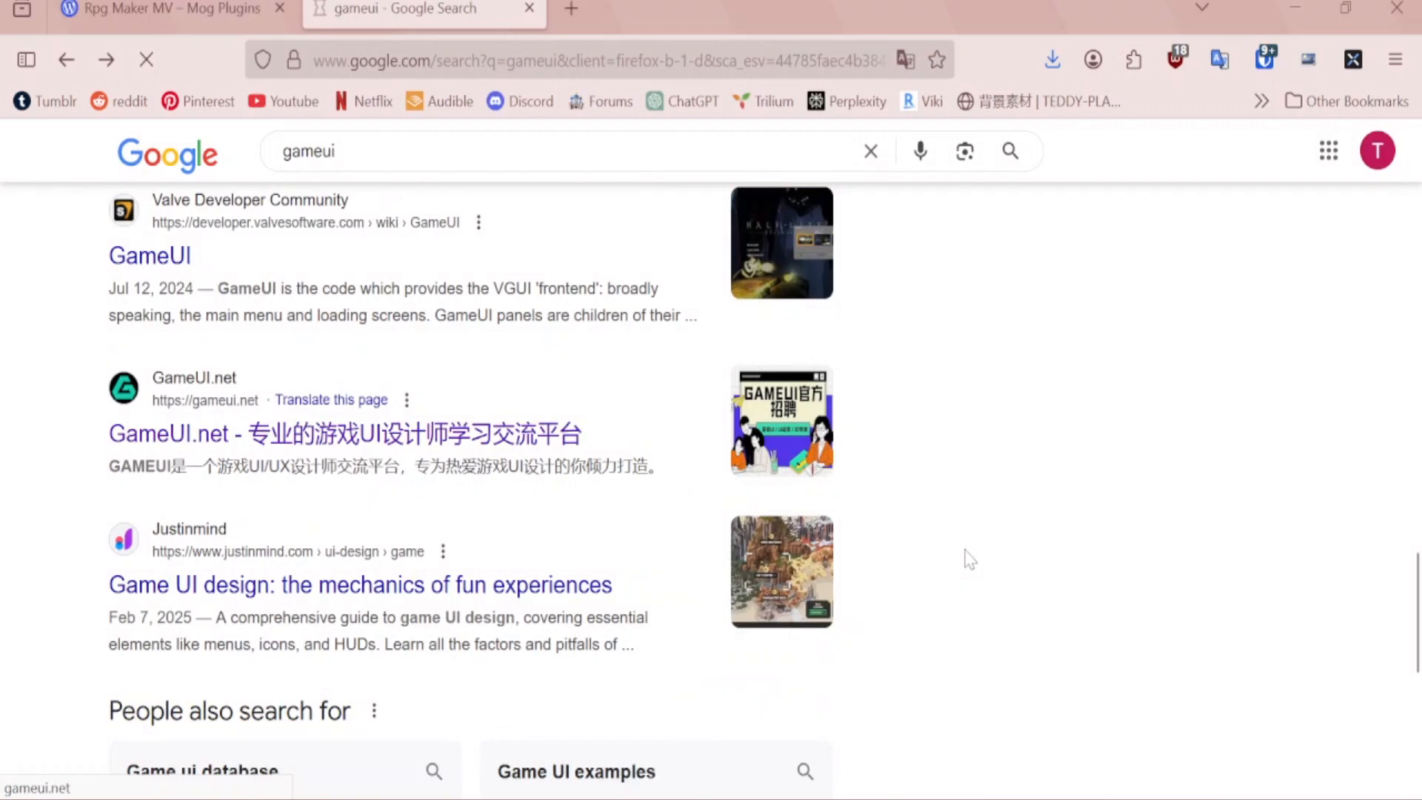
- Browse the original game interface artworks on the GameUI.net home page for menu design references
{"action": "scroll", "coordinate": [361, 433], "scroll_direction": "down", "scroll_amount": 6}
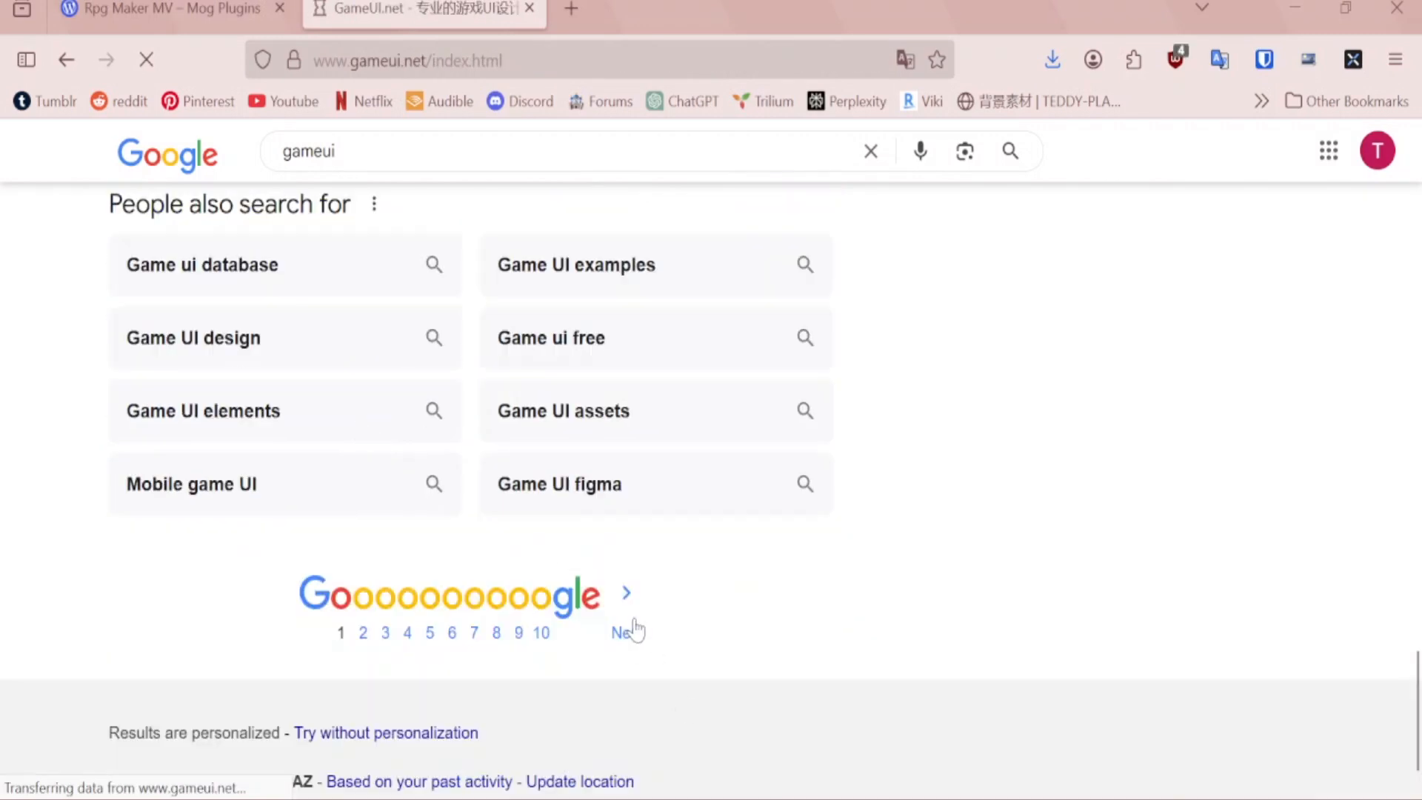
{"action": "scroll", "coordinate": [625, 640], "scroll_direction": "down", "scroll_amount": 5}
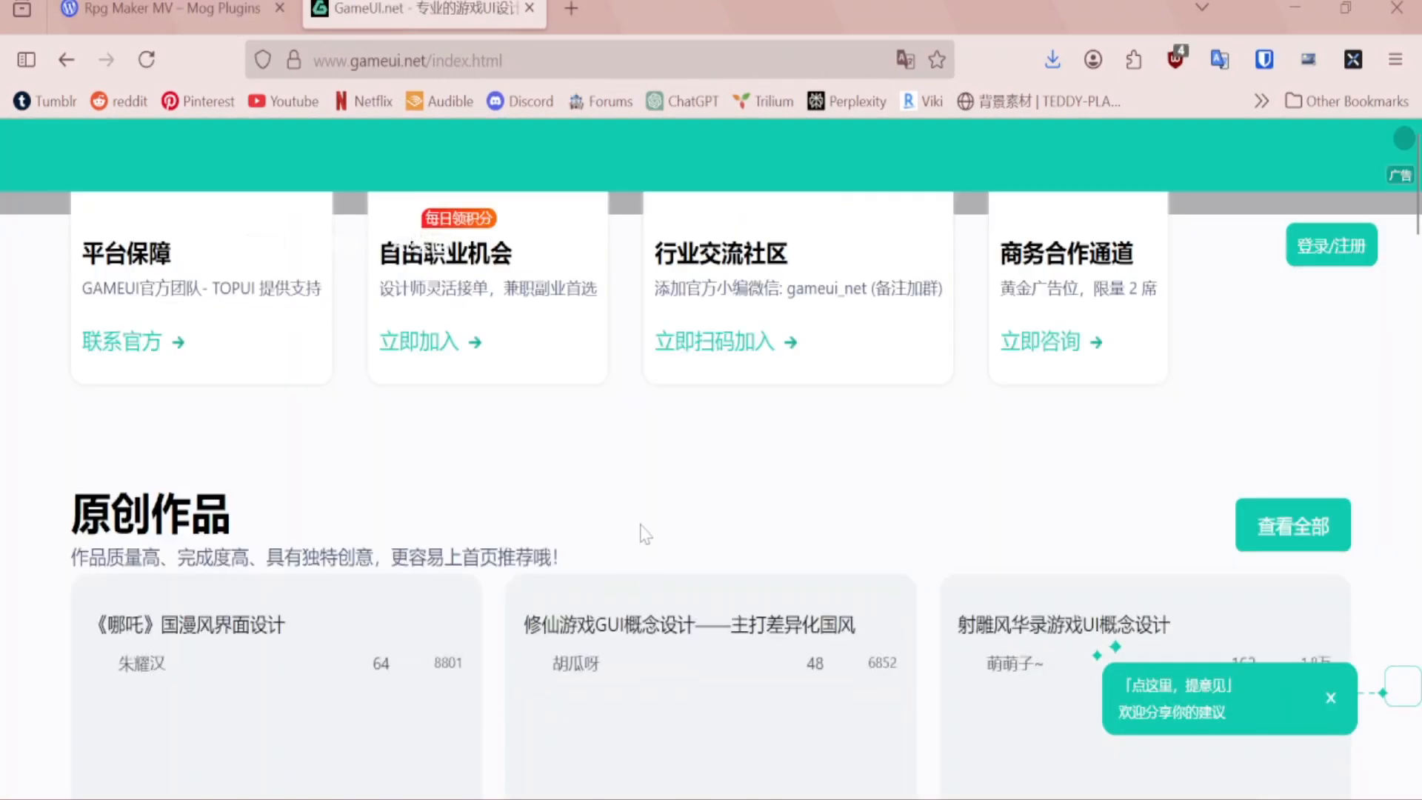
{"action": "scroll", "coordinate": [118, 442], "scroll_direction": "down", "scroll_amount": 6}
{"action": "scroll", "coordinate": [122, 445], "scroll_direction": "up", "scroll_amount": 8}
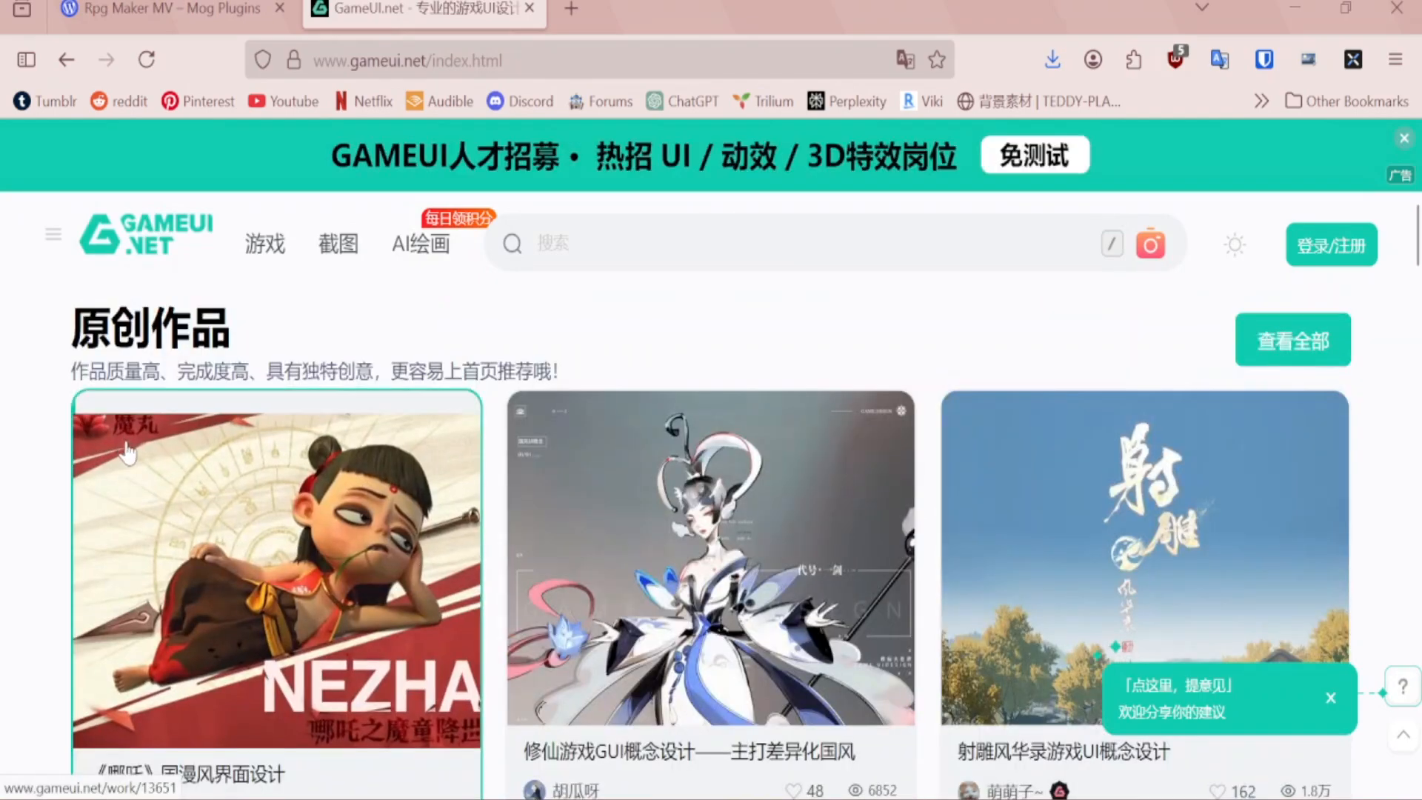
{"action": "scroll", "coordinate": [134, 464], "scroll_direction": "down", "scroll_amount": 2}
{"action": "scroll", "coordinate": [1131, 505], "scroll_direction": "down", "scroll_amount": 15}
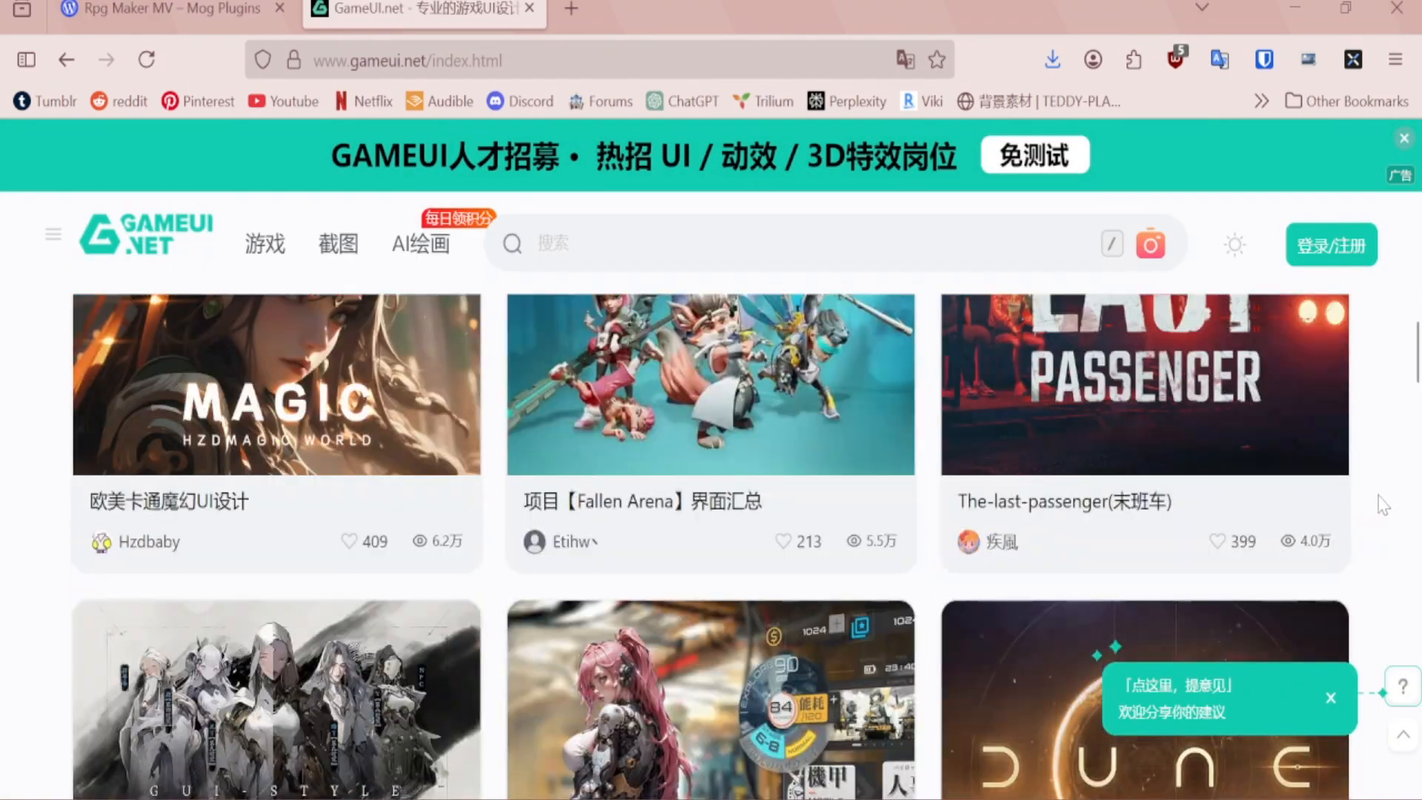
{"action": "scroll", "coordinate": [1367, 513], "scroll_direction": "up", "scroll_amount": 13}
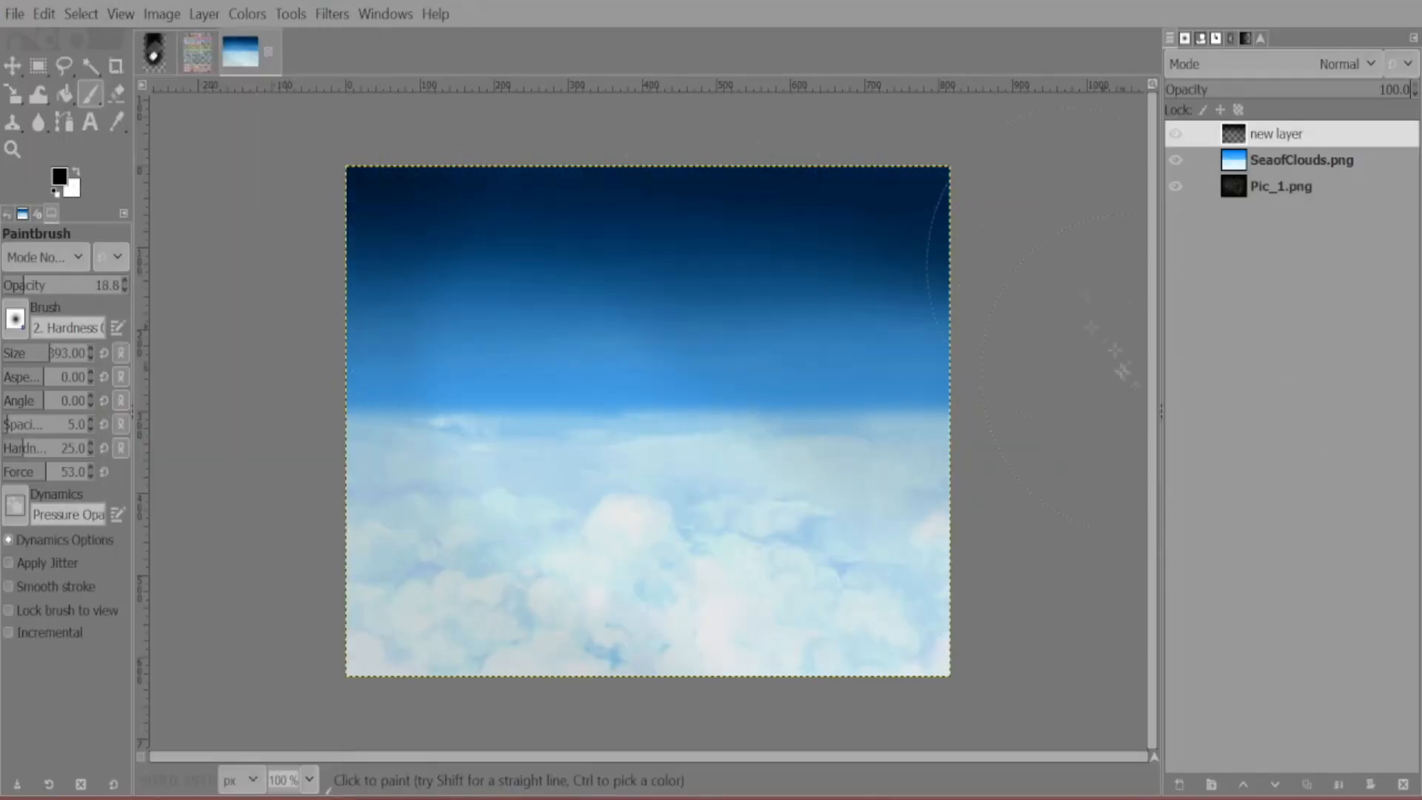
- In GIMP, shade the SeaofClouds.png picture with the Paintbrush, and overlay white LEVEL and HP text on the LayoutStatus.png labels
{"action": "left_click_drag", "start_coordinate": [1118, 362], "coordinate": [407, 340]}
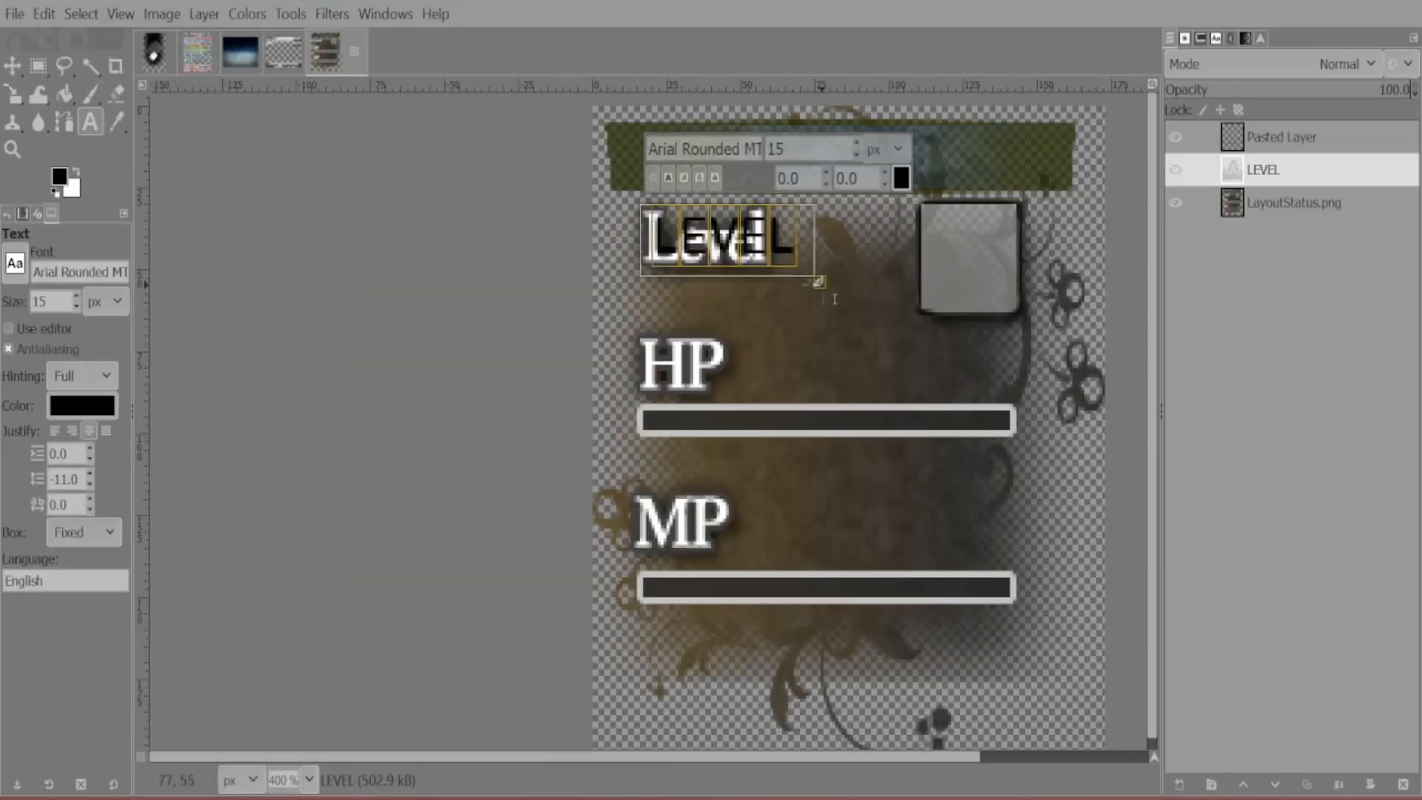
{"action": "left_click", "coordinate": [81, 405]}
{"action": "left_click", "coordinate": [260, 590]}
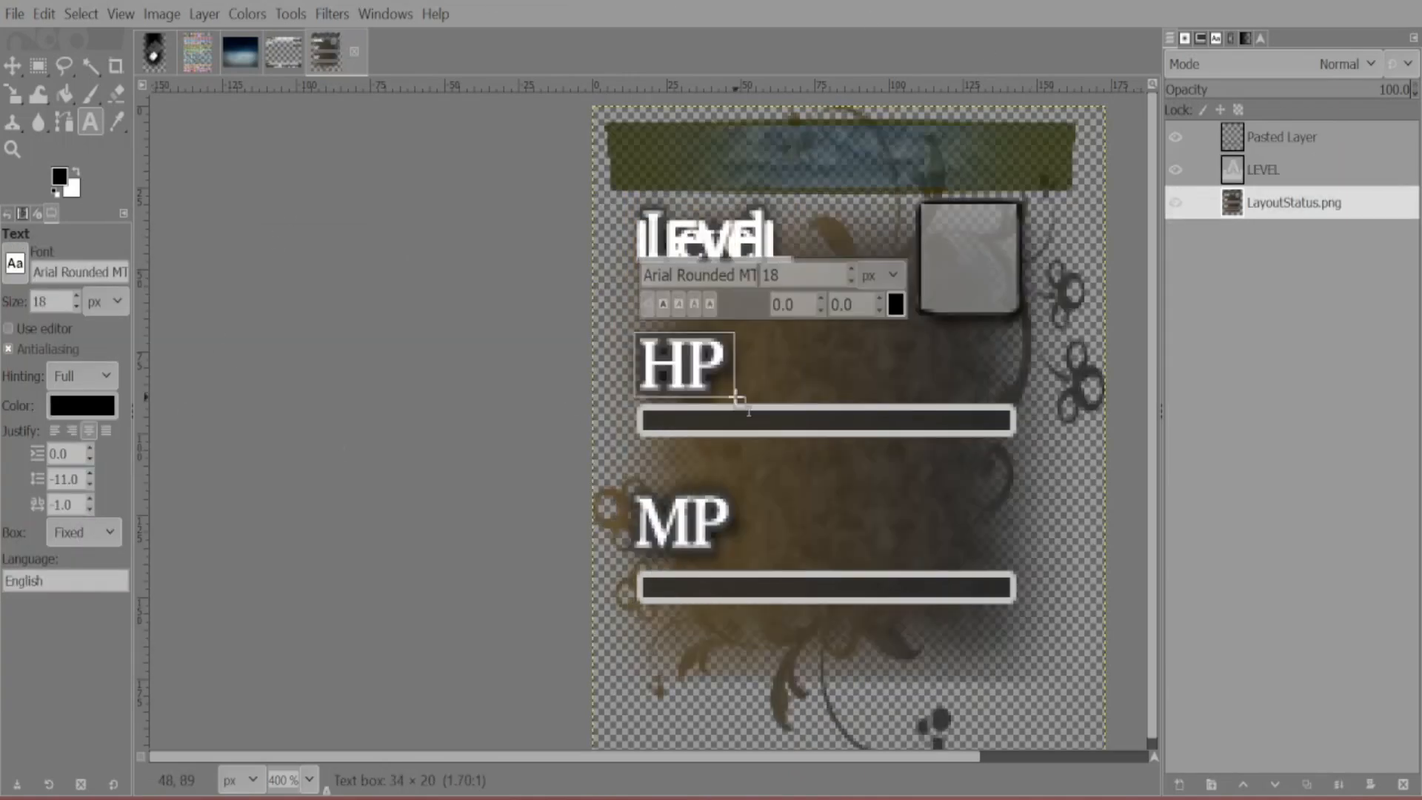
{"action": "type", "text": "HP"}
{"action": "left_click", "coordinate": [82, 405]}
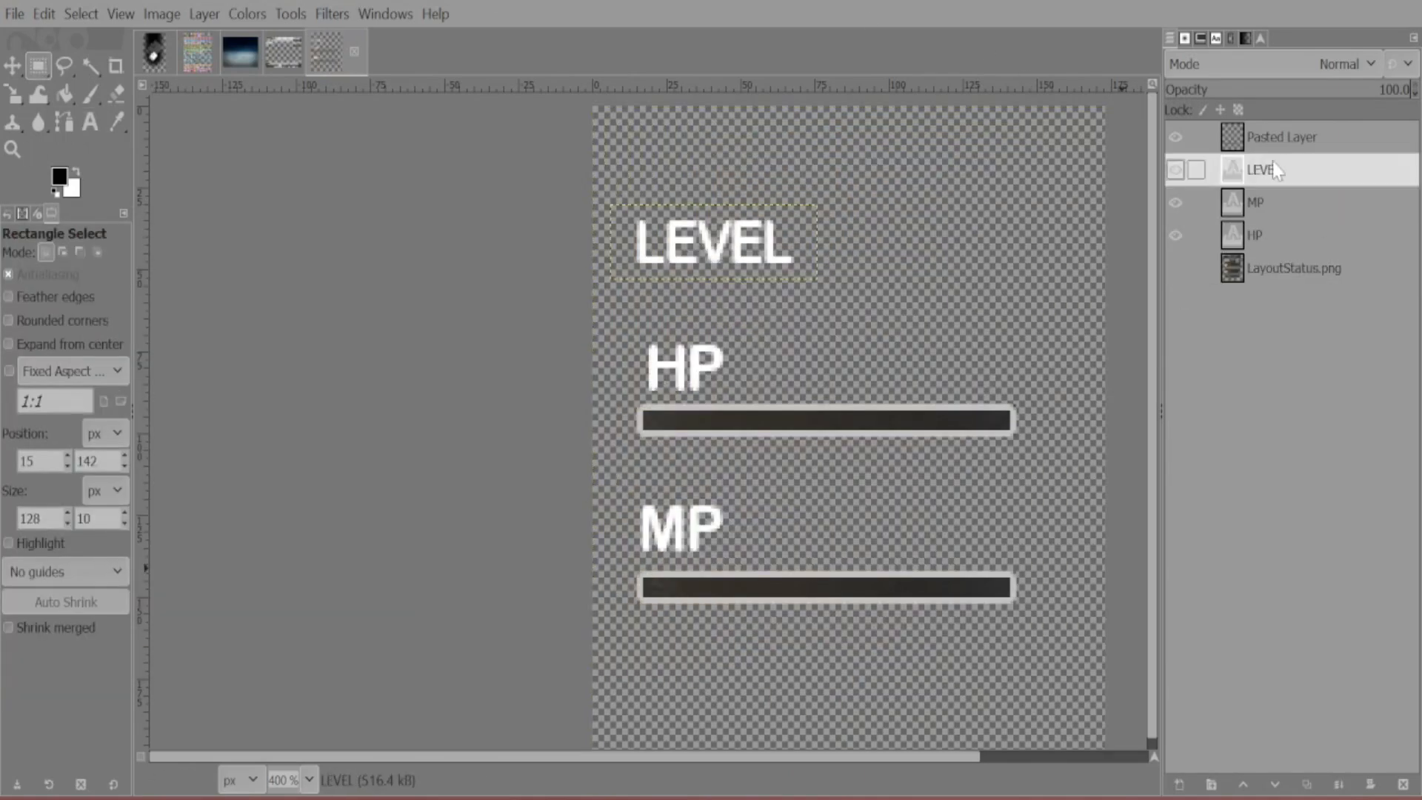
- Outline the LEVEL, HP and MP labels in black and mark out the name banner area above them in LayoutStatus.png
{"action": "left_click", "coordinate": [79, 14]}
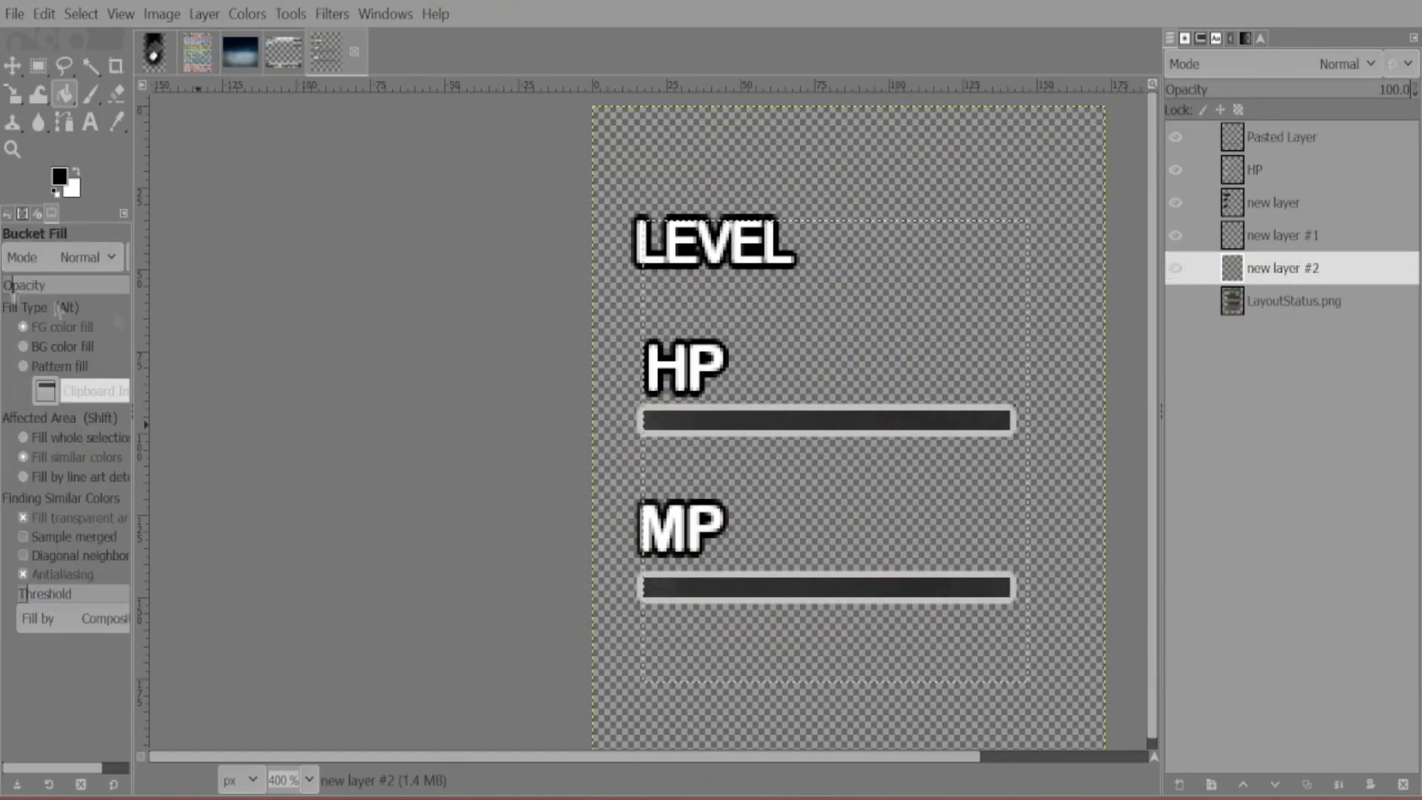
{"action": "left_click_drag", "start_coordinate": [616, 127], "coordinate": [1071, 191]}
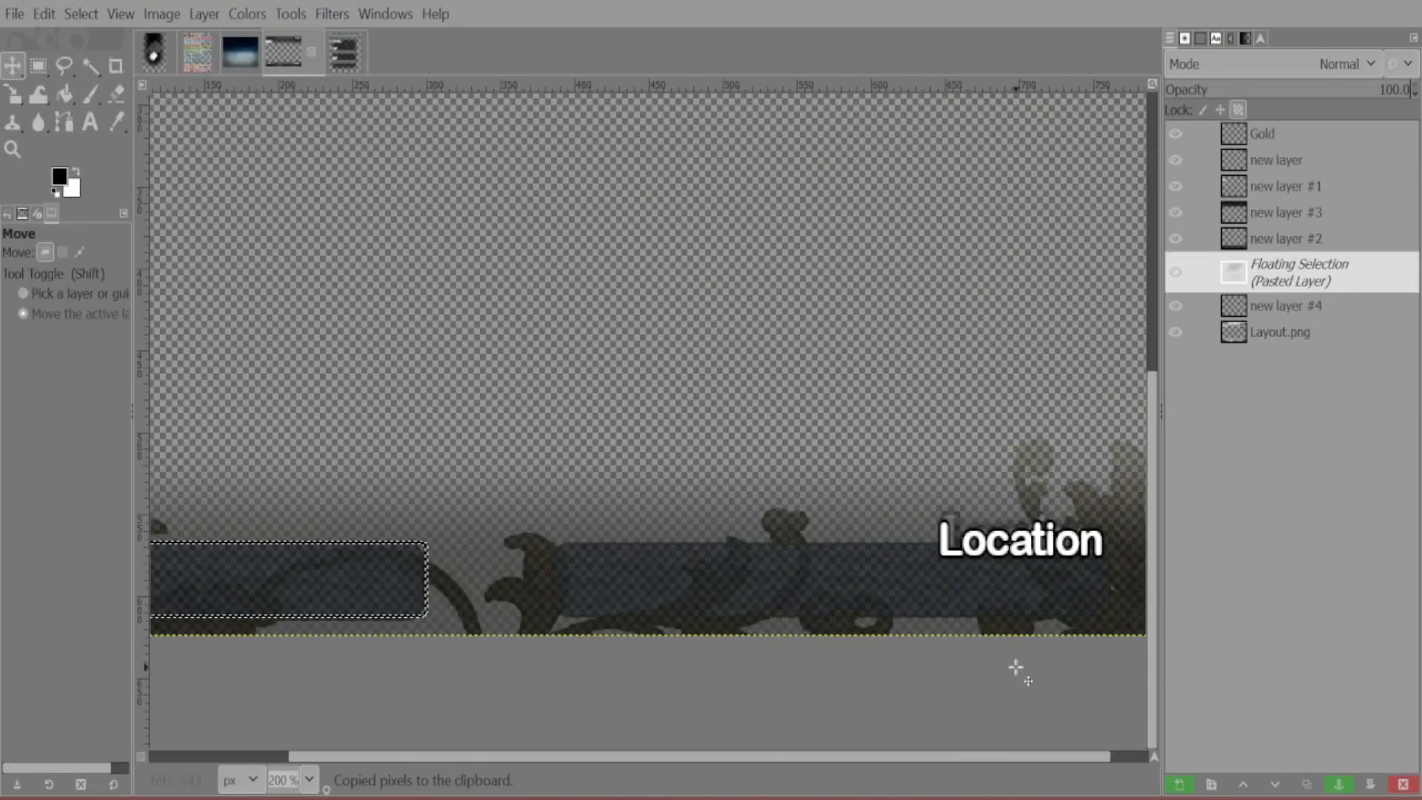
- Move the pasted box towards the Location label in Layout.png, and browse the images in the art stuff folder
{"action": "left_click_drag", "start_coordinate": [538, 522], "coordinate": [922, 522]}
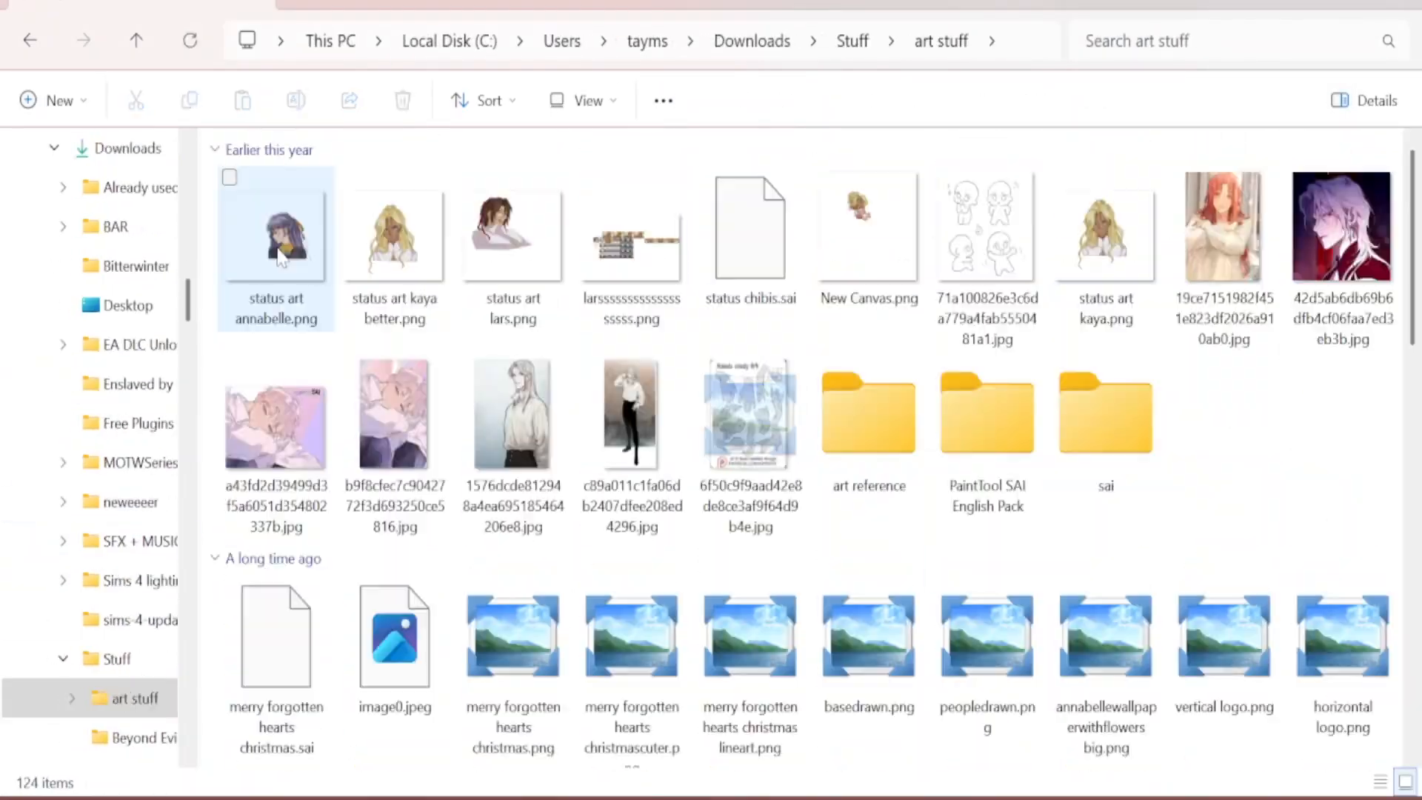
{"action": "scroll", "coordinate": [1326, 458], "scroll_direction": "down", "scroll_amount": 10}
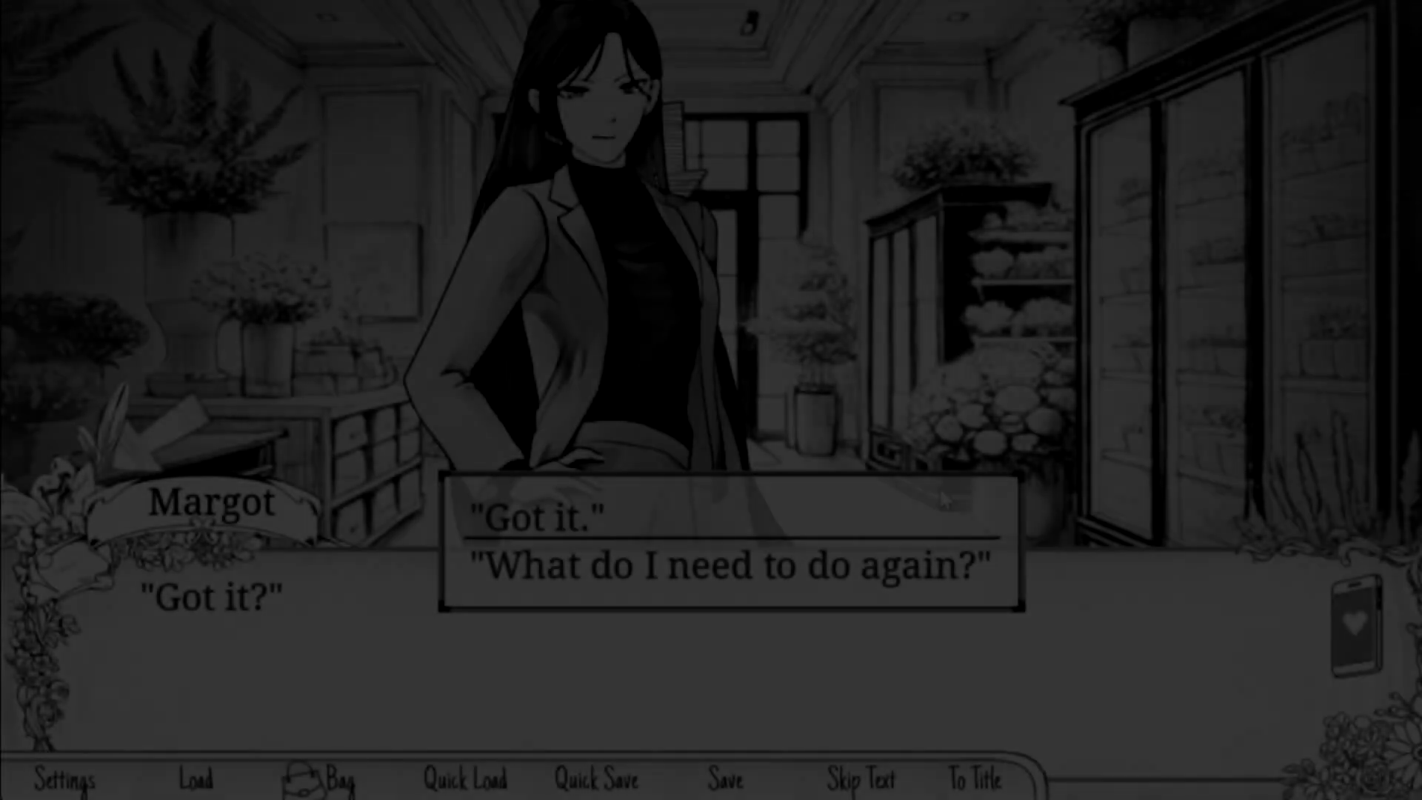
- Advance past Margot's dialogue choice in the example game, and view and close its Settings screen
{"action": "left_click", "coordinate": [940, 490]}
{"action": "left_click", "coordinate": [940, 490]}
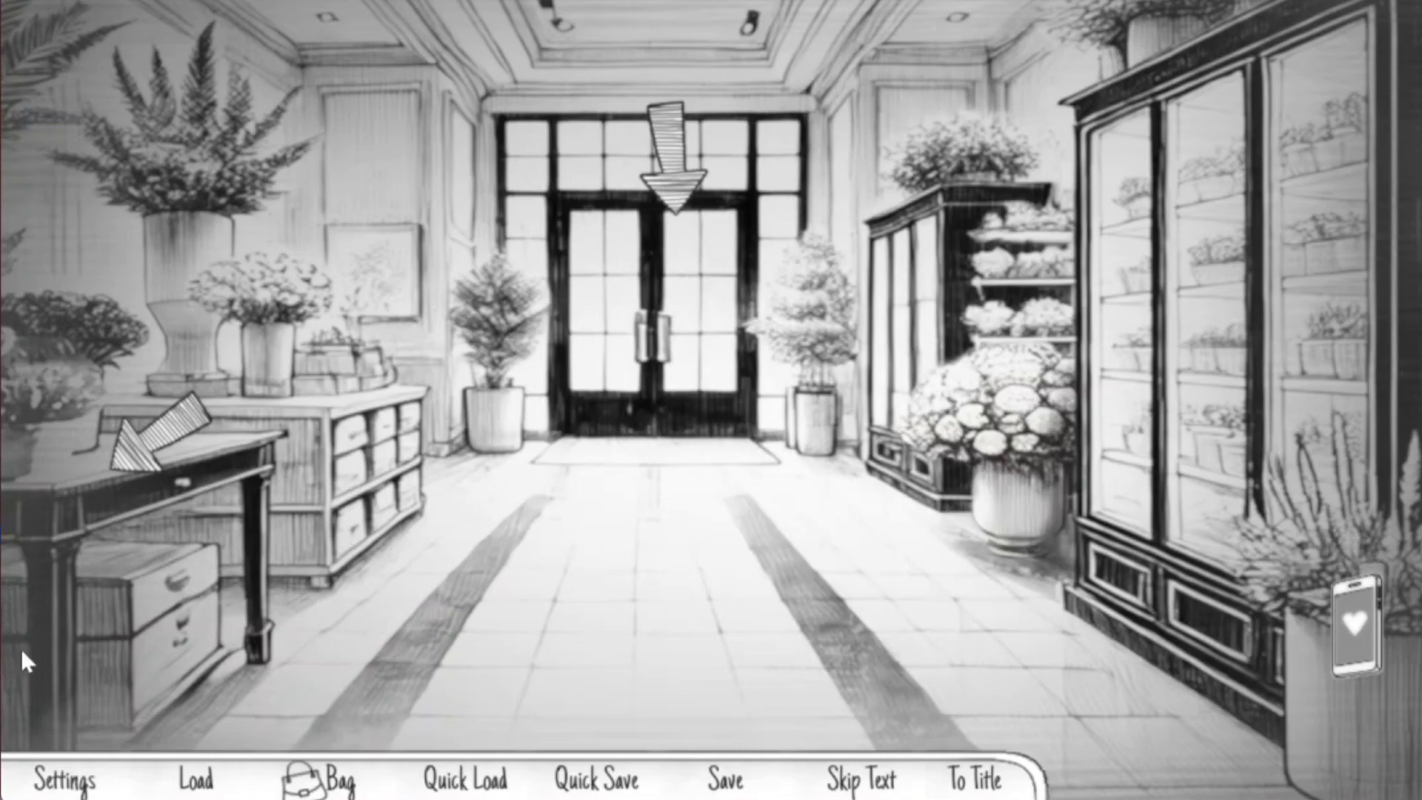
{"action": "left_click", "coordinate": [59, 783]}
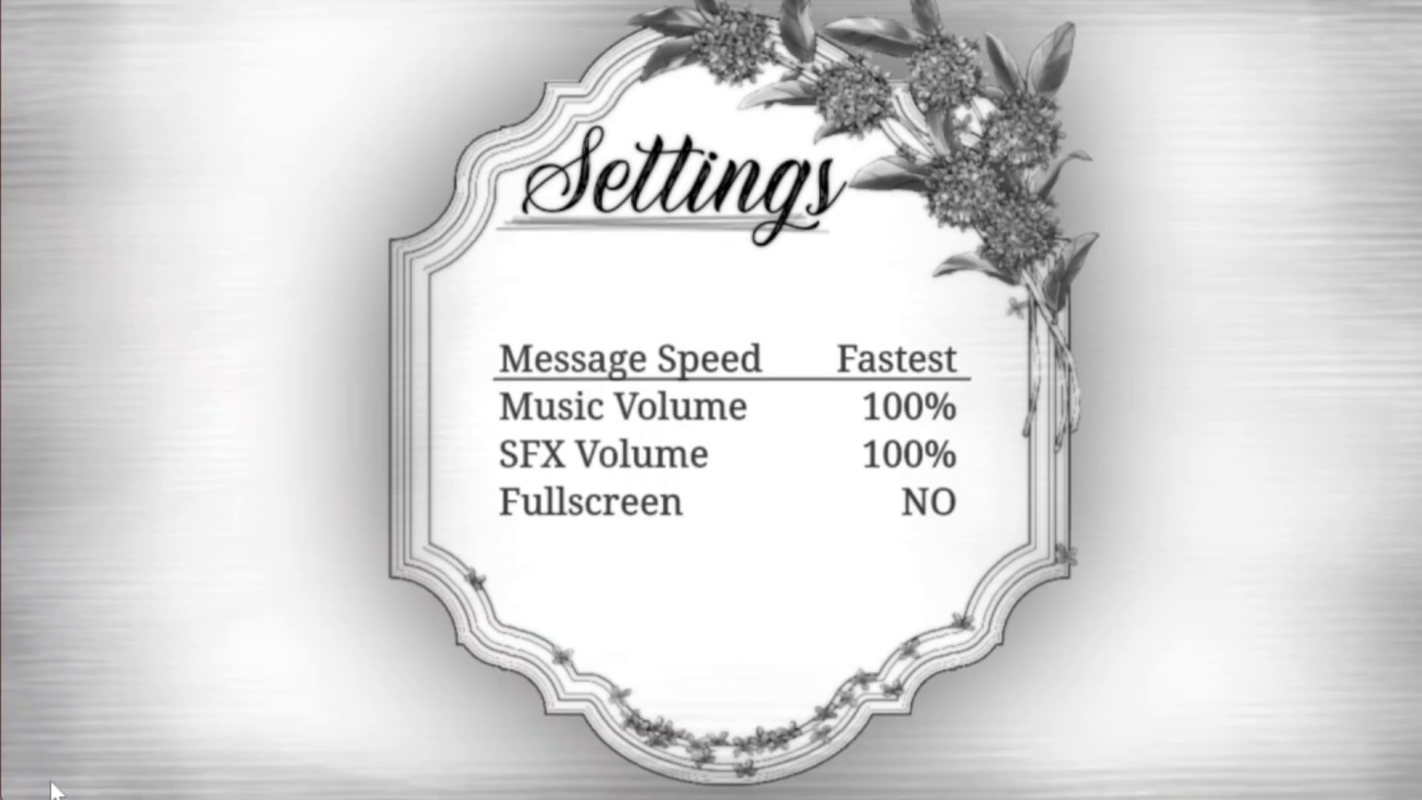
{"action": "right_click", "coordinate": [353, 248]}
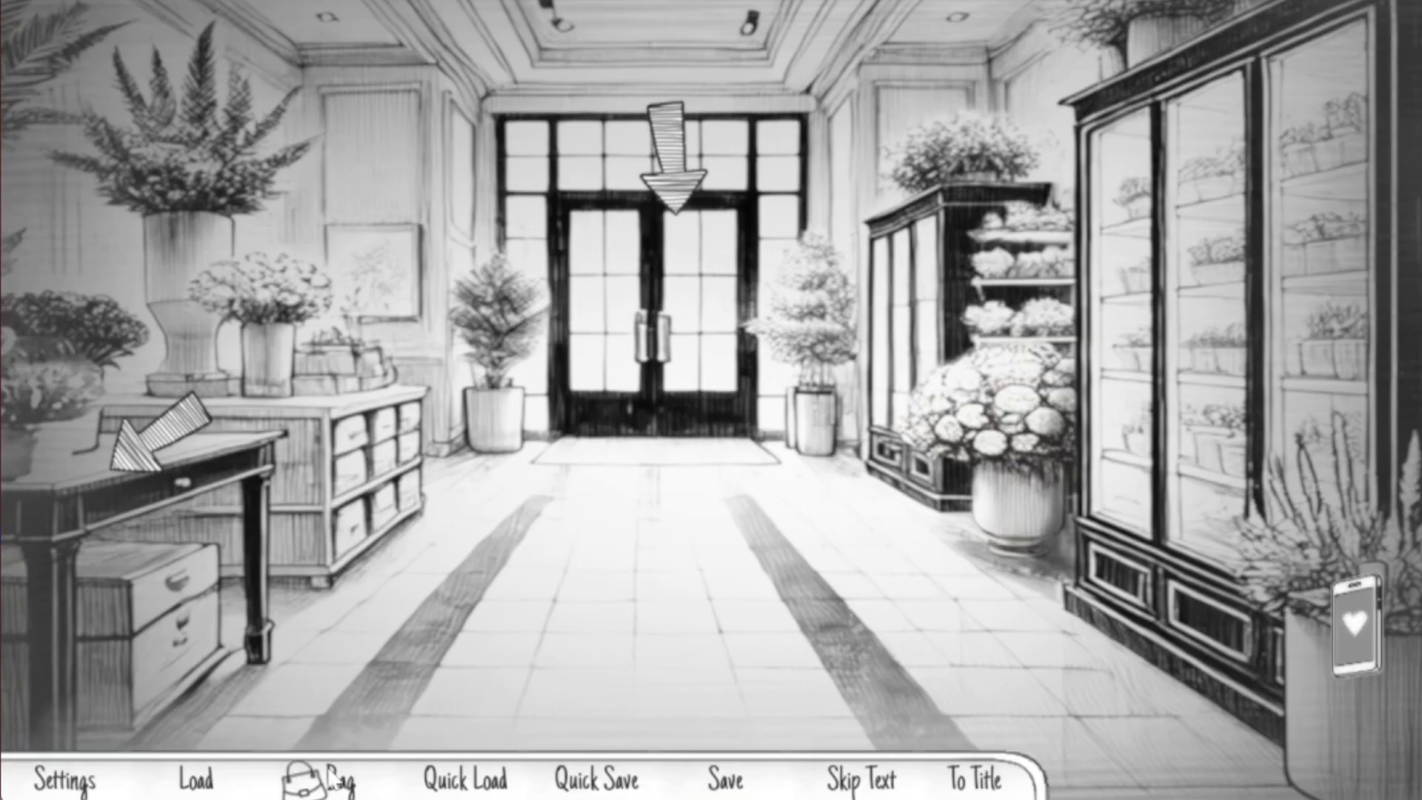
- Open the example game's Bag, view its Notes page, and return to the flower shop scene
{"action": "left_click", "coordinate": [332, 779]}
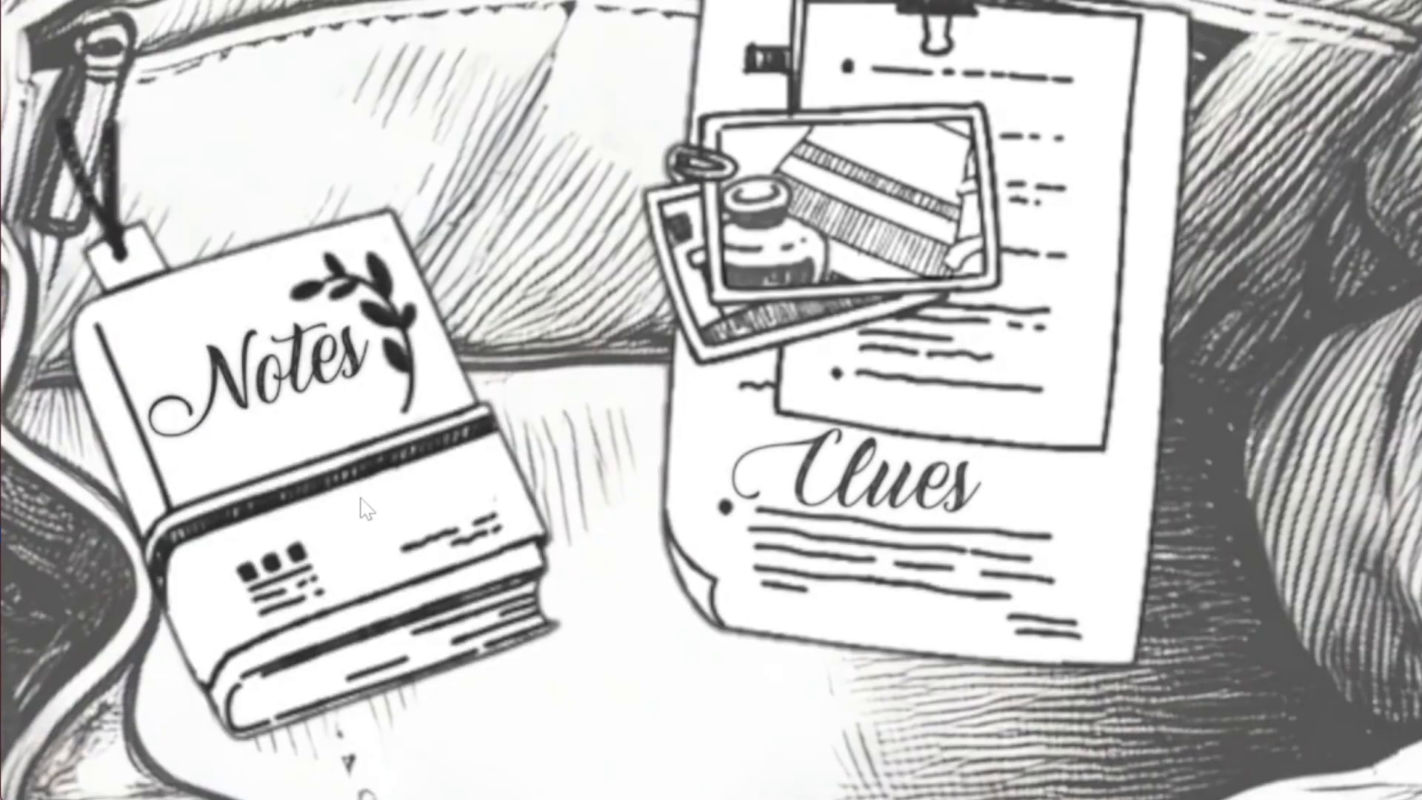
{"action": "left_click", "coordinate": [363, 509]}
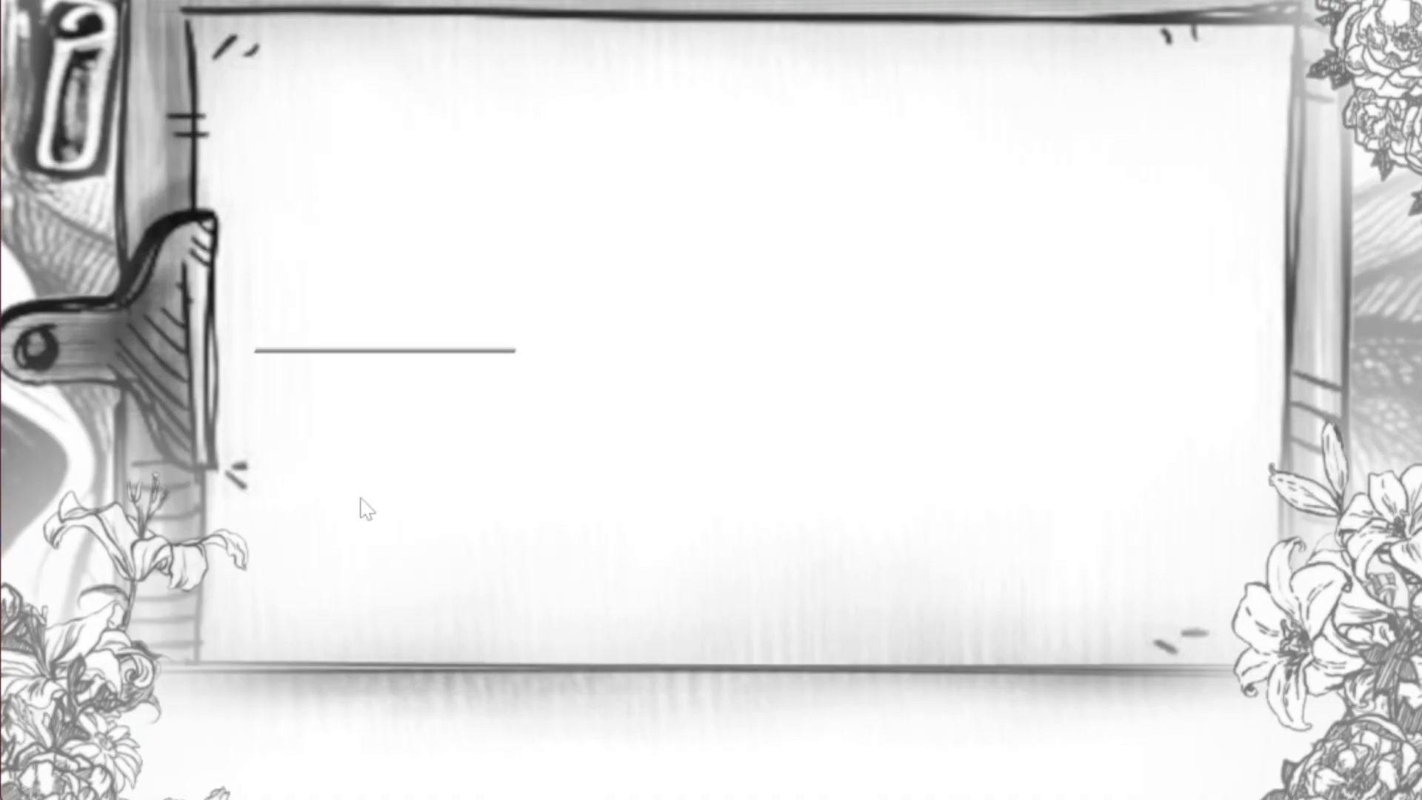
{"action": "left_click", "coordinate": [360, 499]}
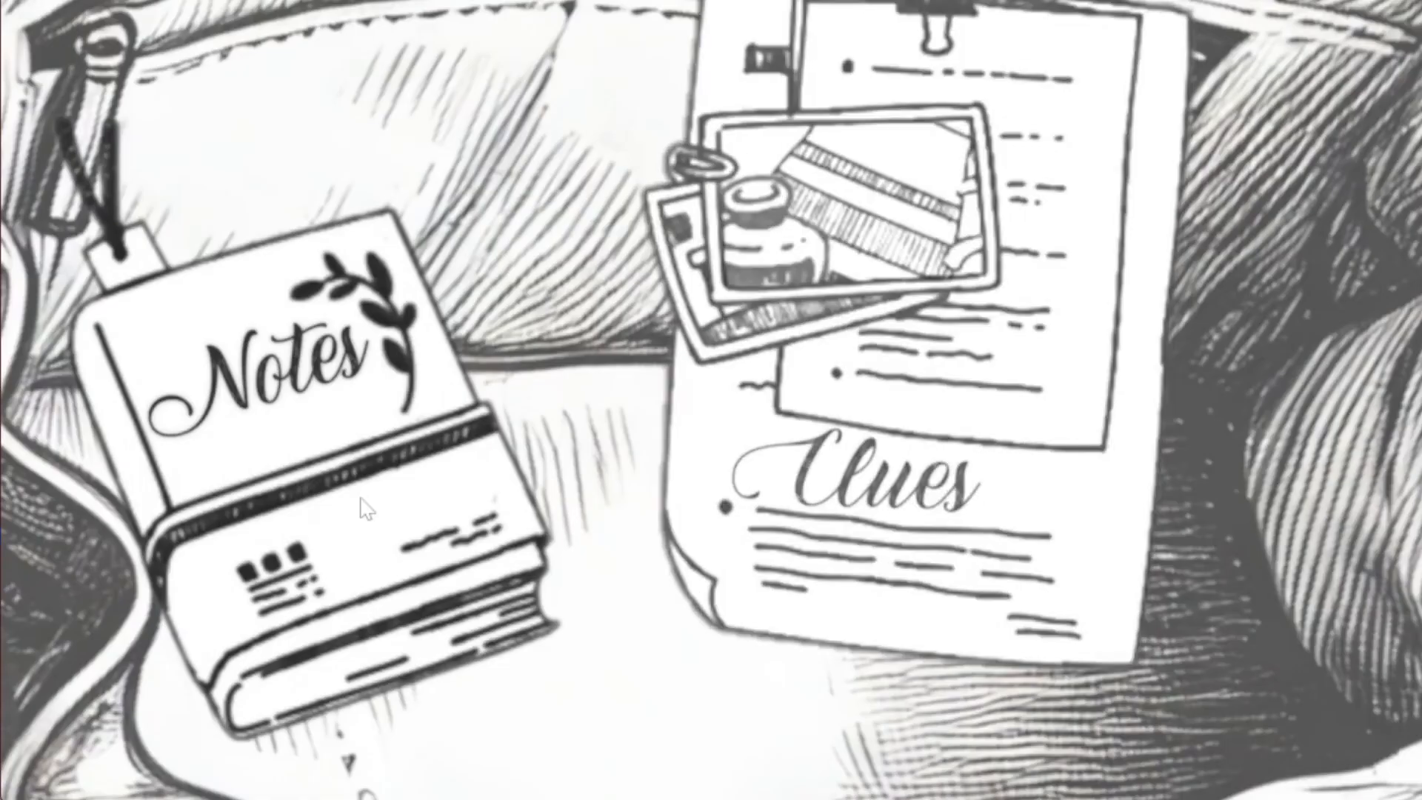
{"action": "right_click", "coordinate": [544, 425]}
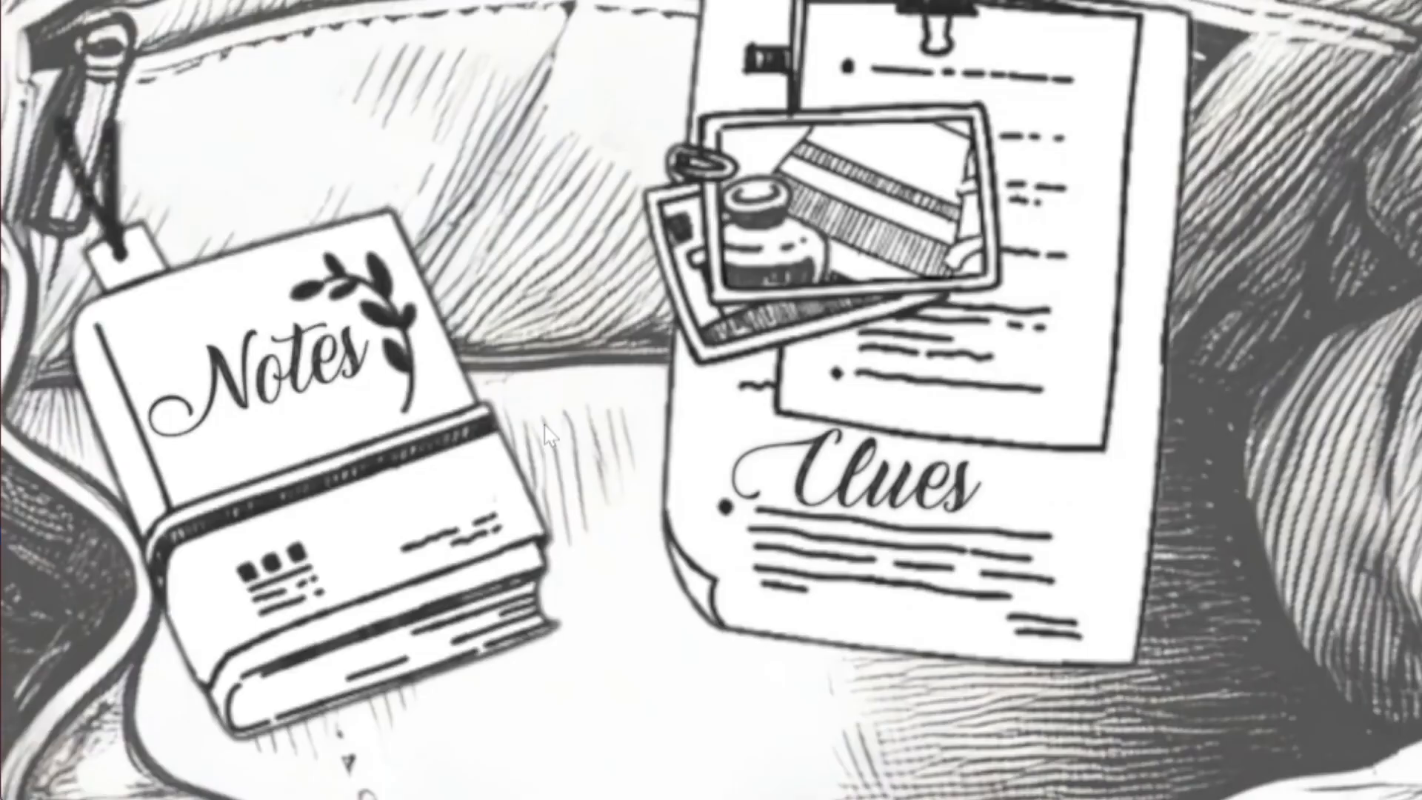
{"action": "right_click", "coordinate": [664, 426]}
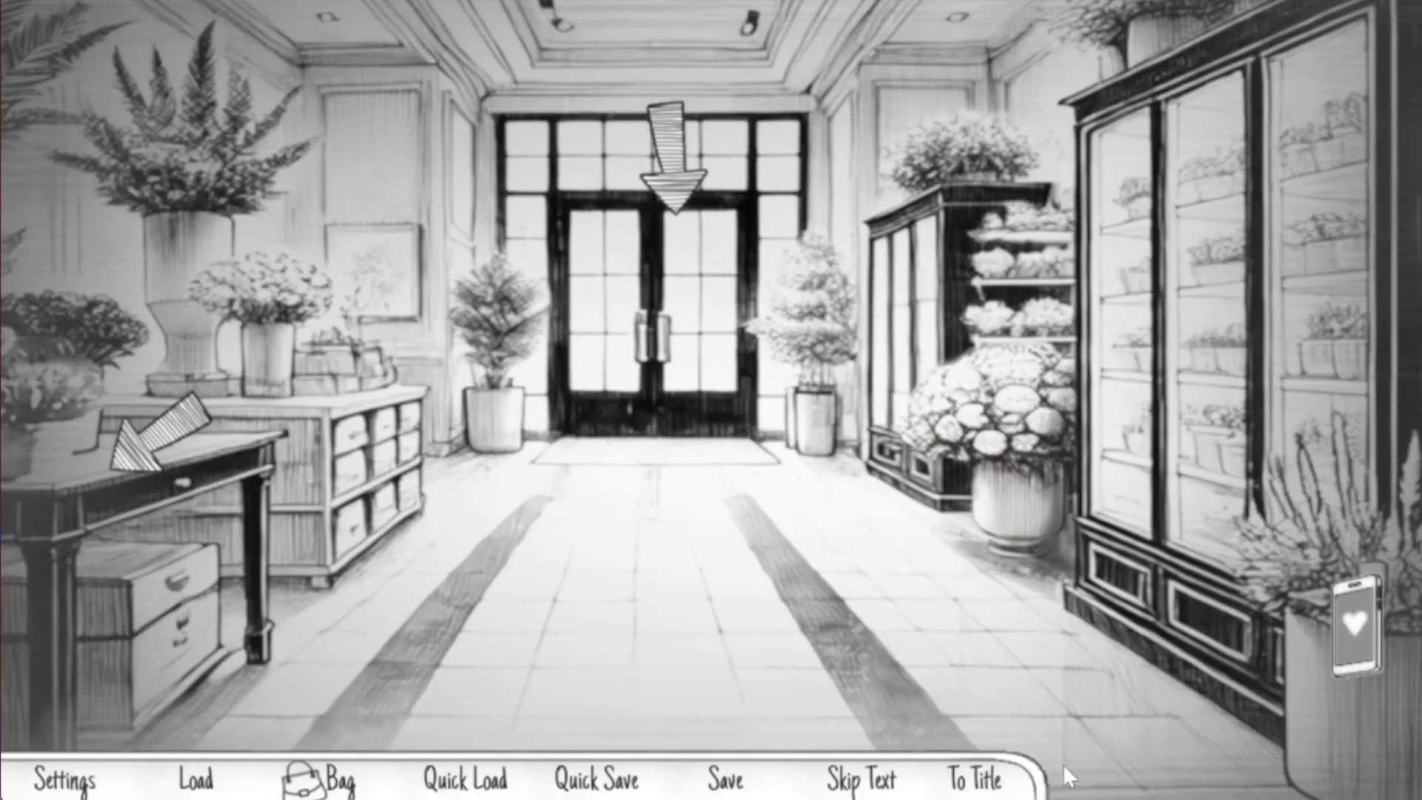
- Open the in-game phone, view its Messages and Contacts screens, and choose the second contact
{"action": "left_click", "coordinate": [1379, 625]}
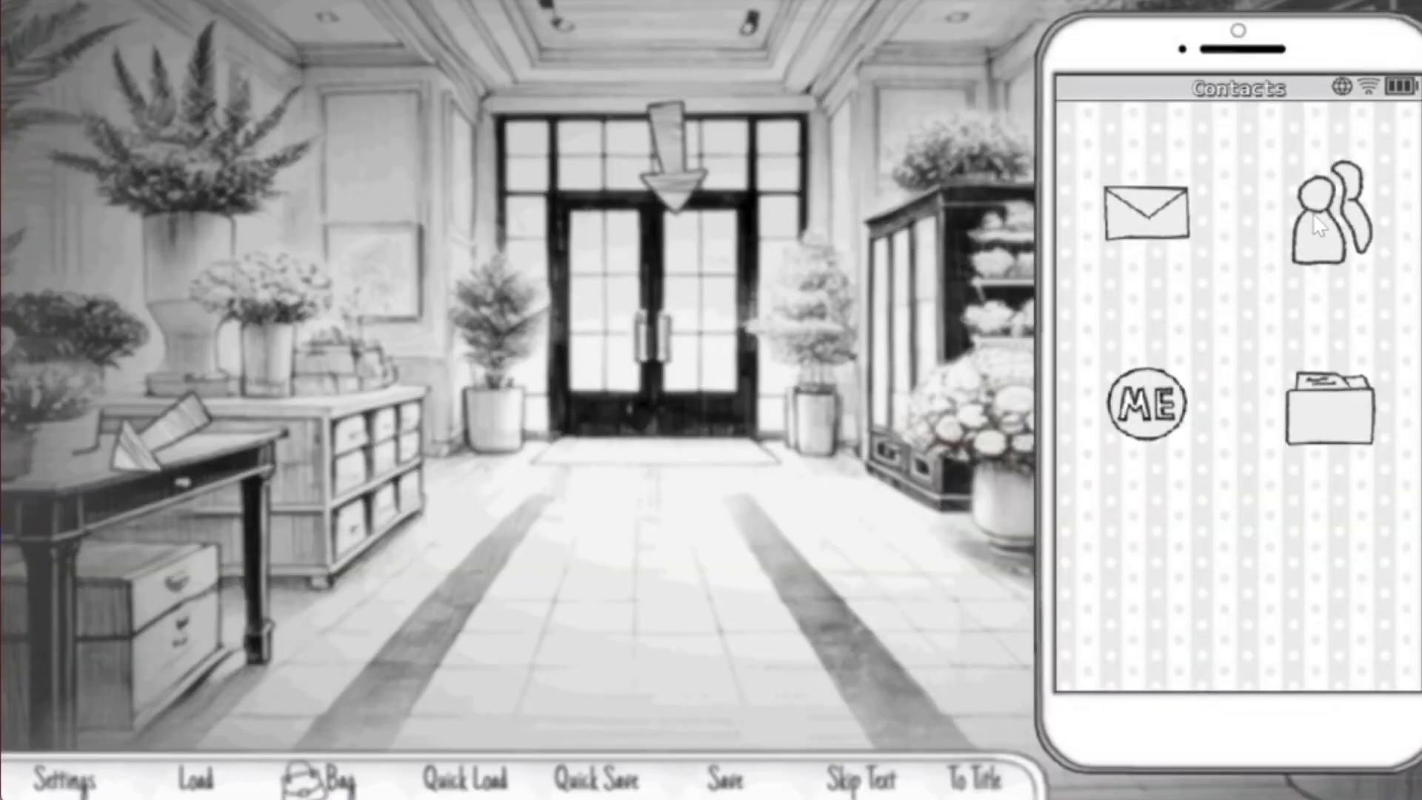
{"action": "left_click", "coordinate": [1167, 218]}
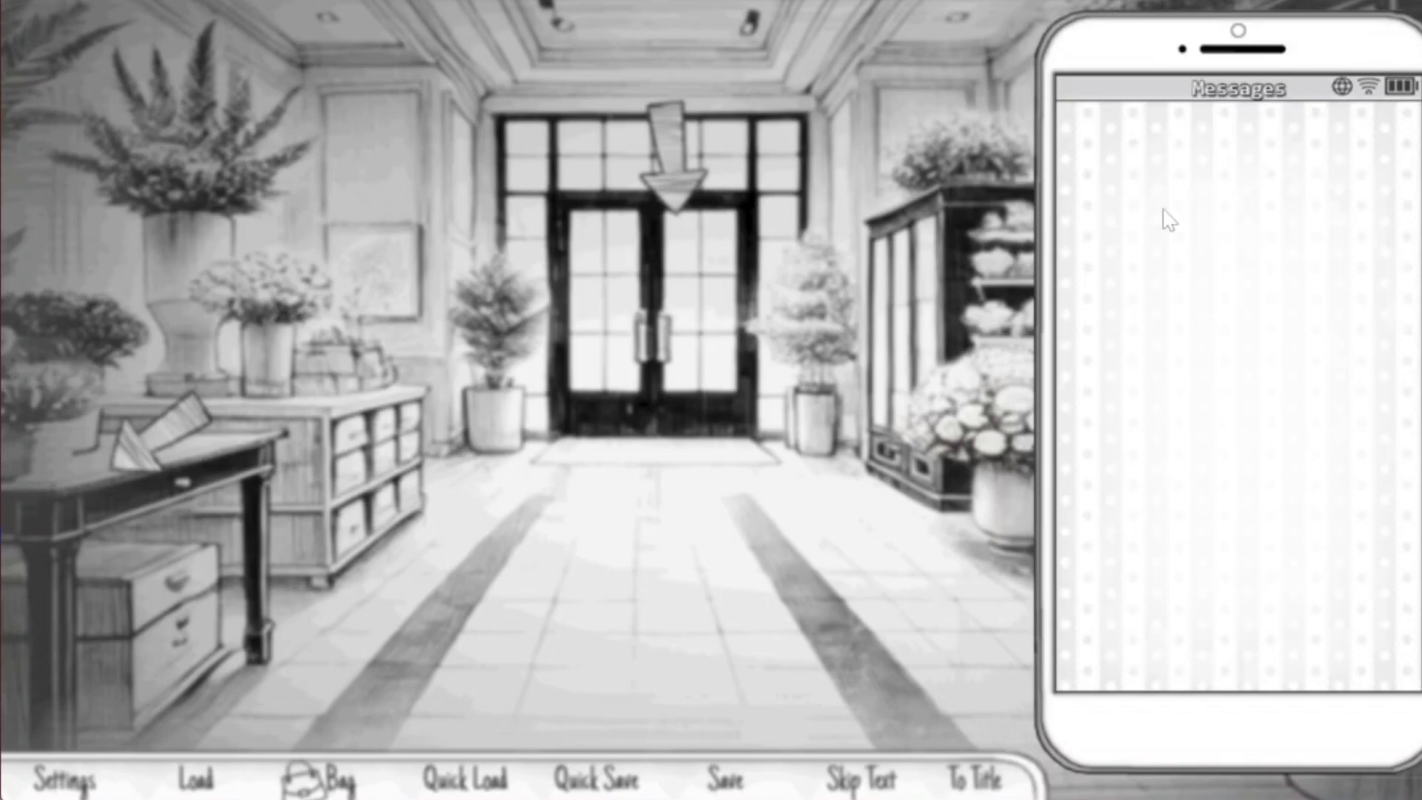
{"action": "left_click", "coordinate": [1331, 215]}
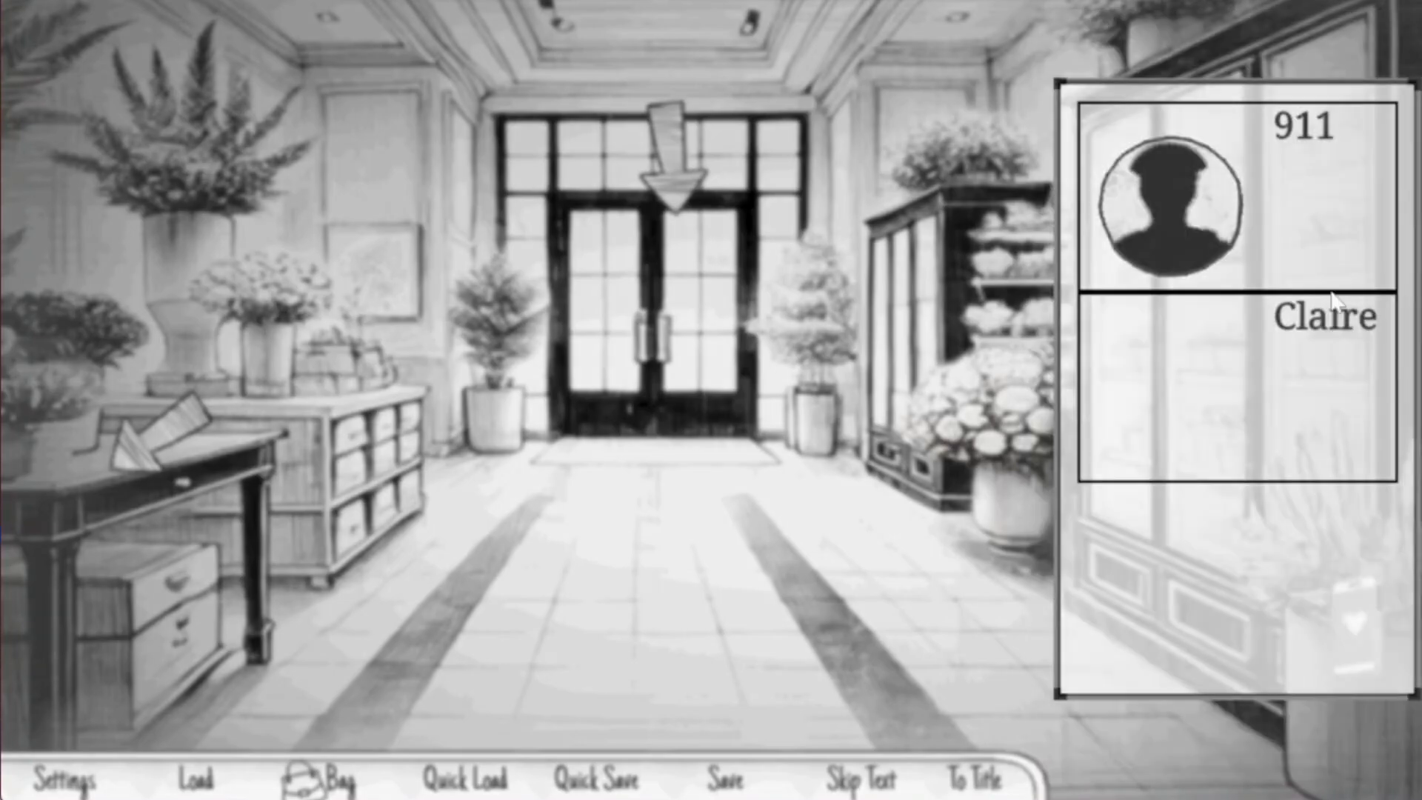
{"action": "left_click", "coordinate": [1331, 315]}
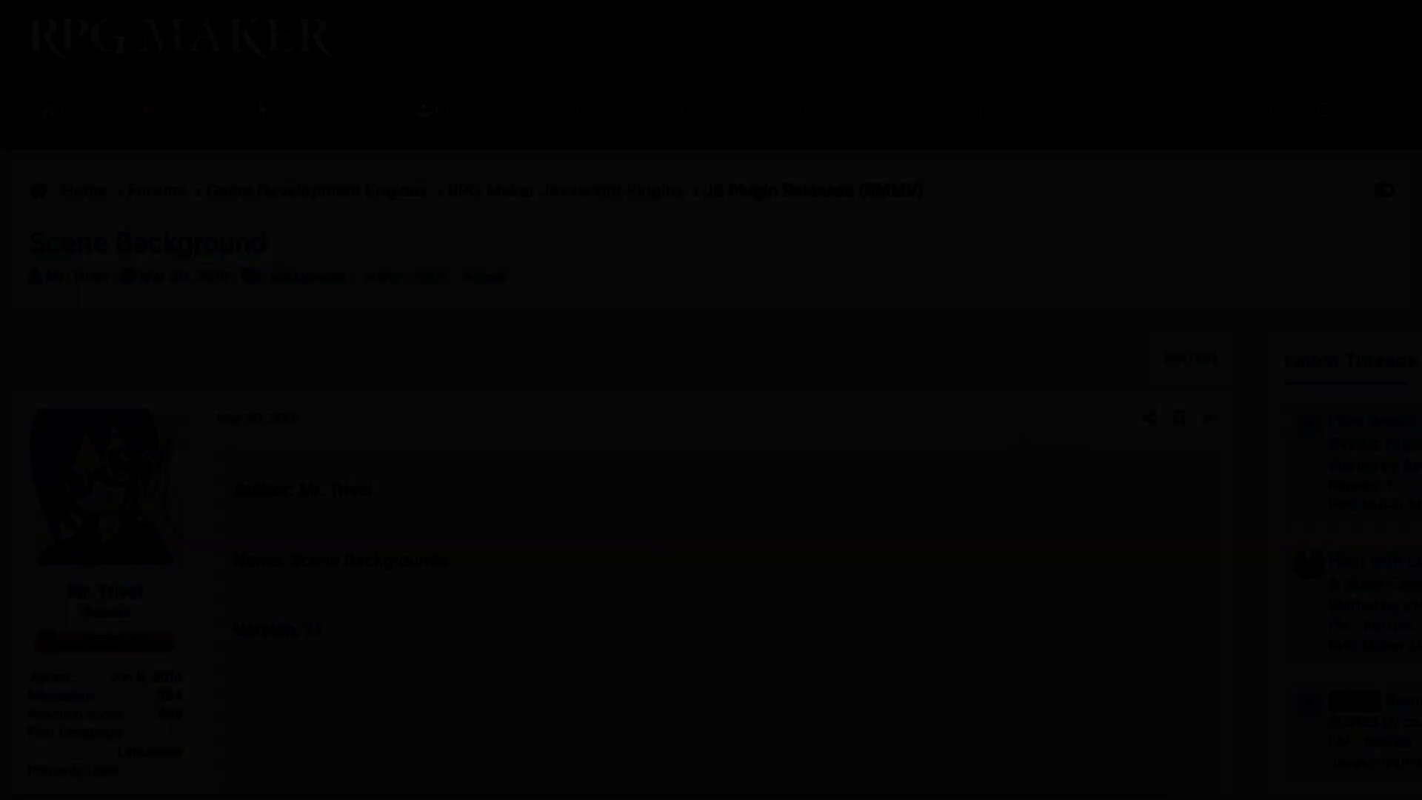
- Read the Scene Background plugin's post on the RPG Maker forum
{"action": "scroll", "coordinate": [924, 402], "scroll_direction": "down", "scroll_amount": 6}
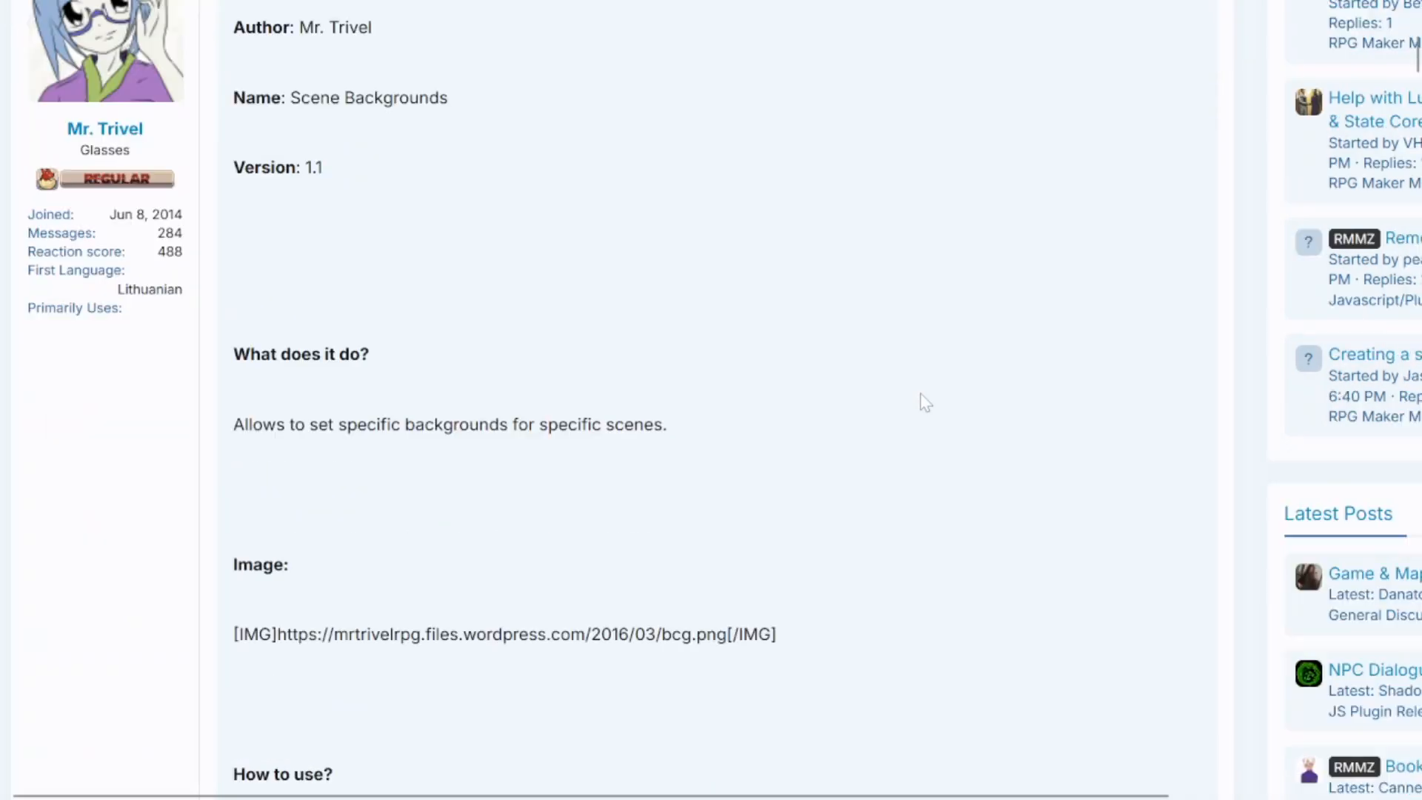
{"action": "scroll", "coordinate": [925, 402], "scroll_direction": "up", "scroll_amount": 2}
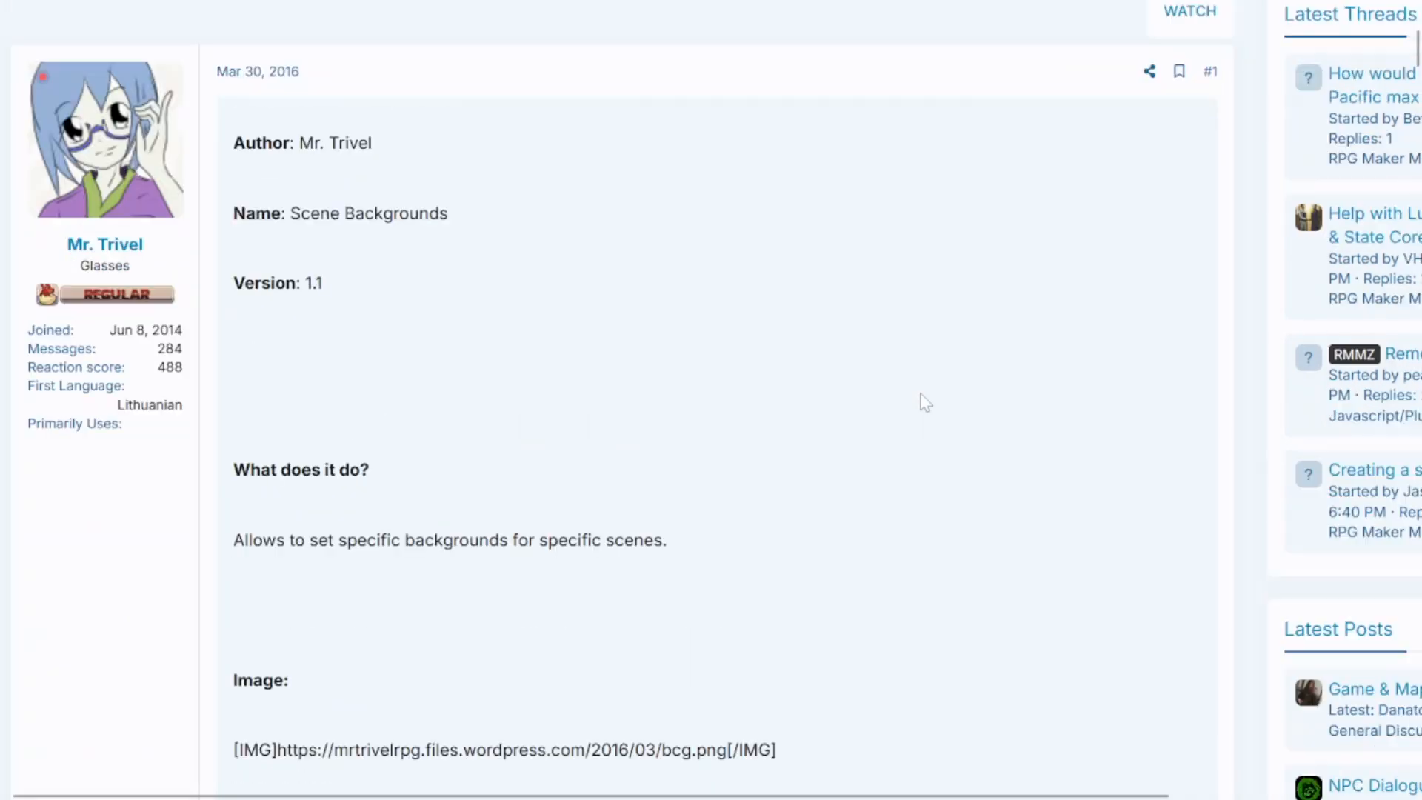
{"action": "scroll", "coordinate": [925, 402], "scroll_direction": "up", "scroll_amount": 3}
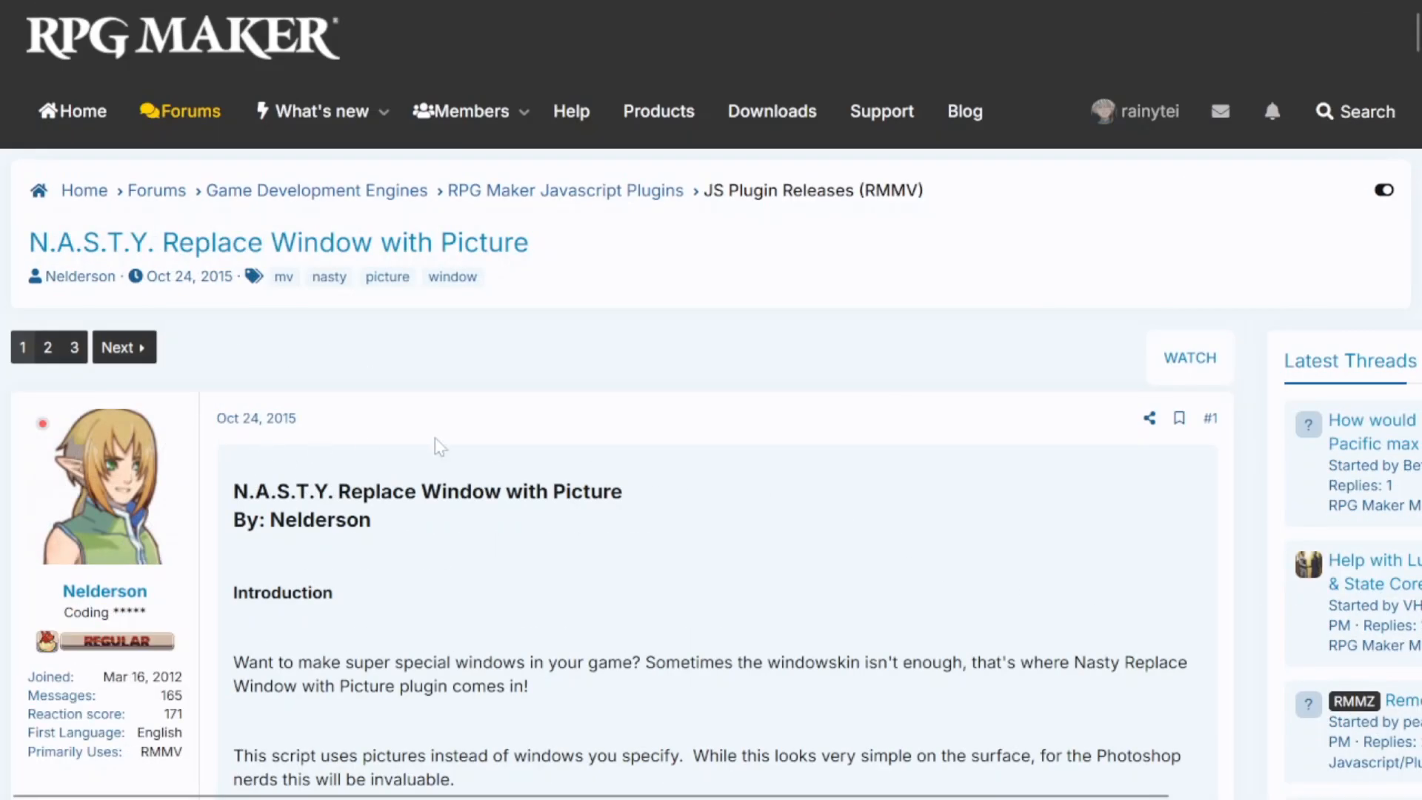
- Read the N.A.S.T.Y. Replace Window with Picture forum post, including its screenshots spoiler, usage instructions and script link
{"action": "scroll", "coordinate": [1024, 398], "scroll_direction": "down", "scroll_amount": 7}
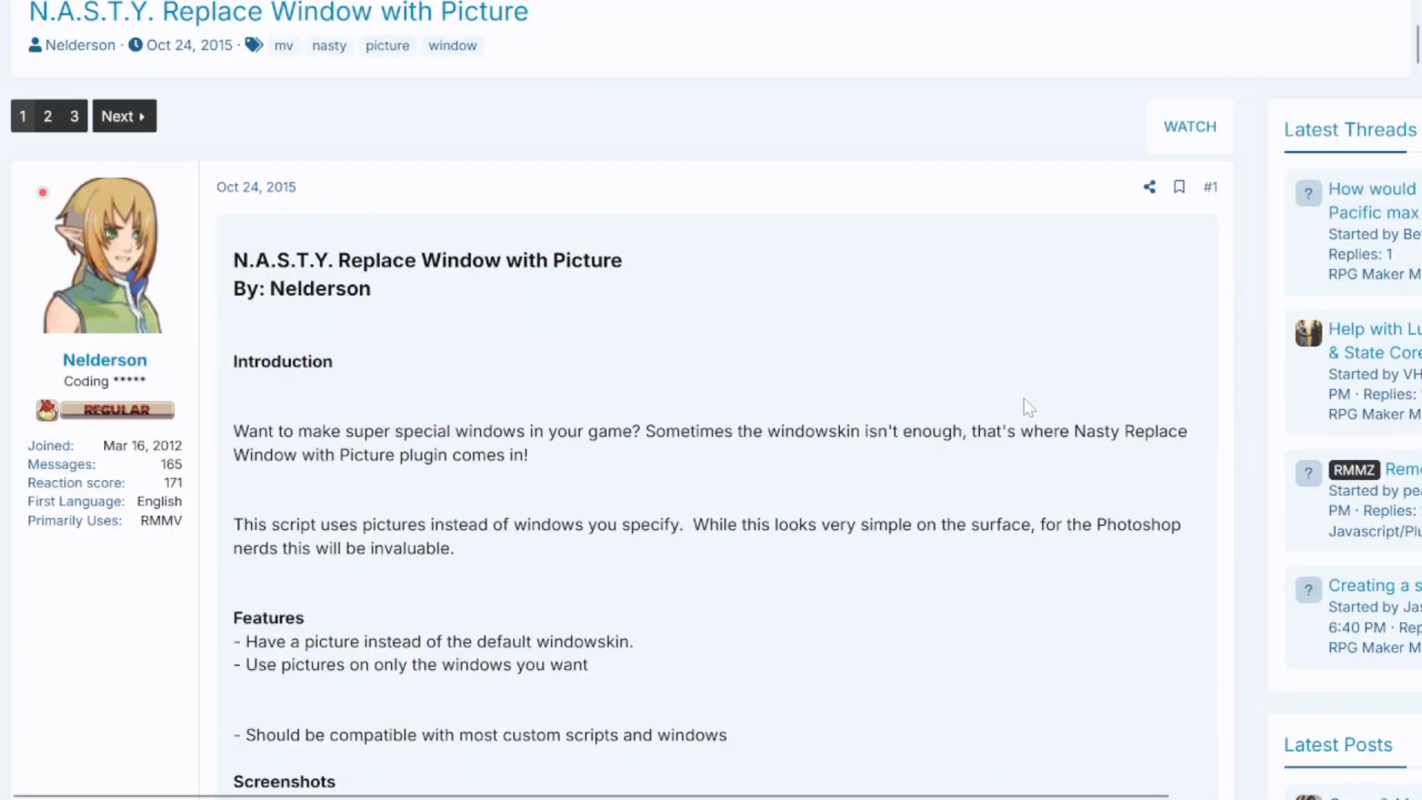
{"action": "left_click", "coordinate": [295, 502]}
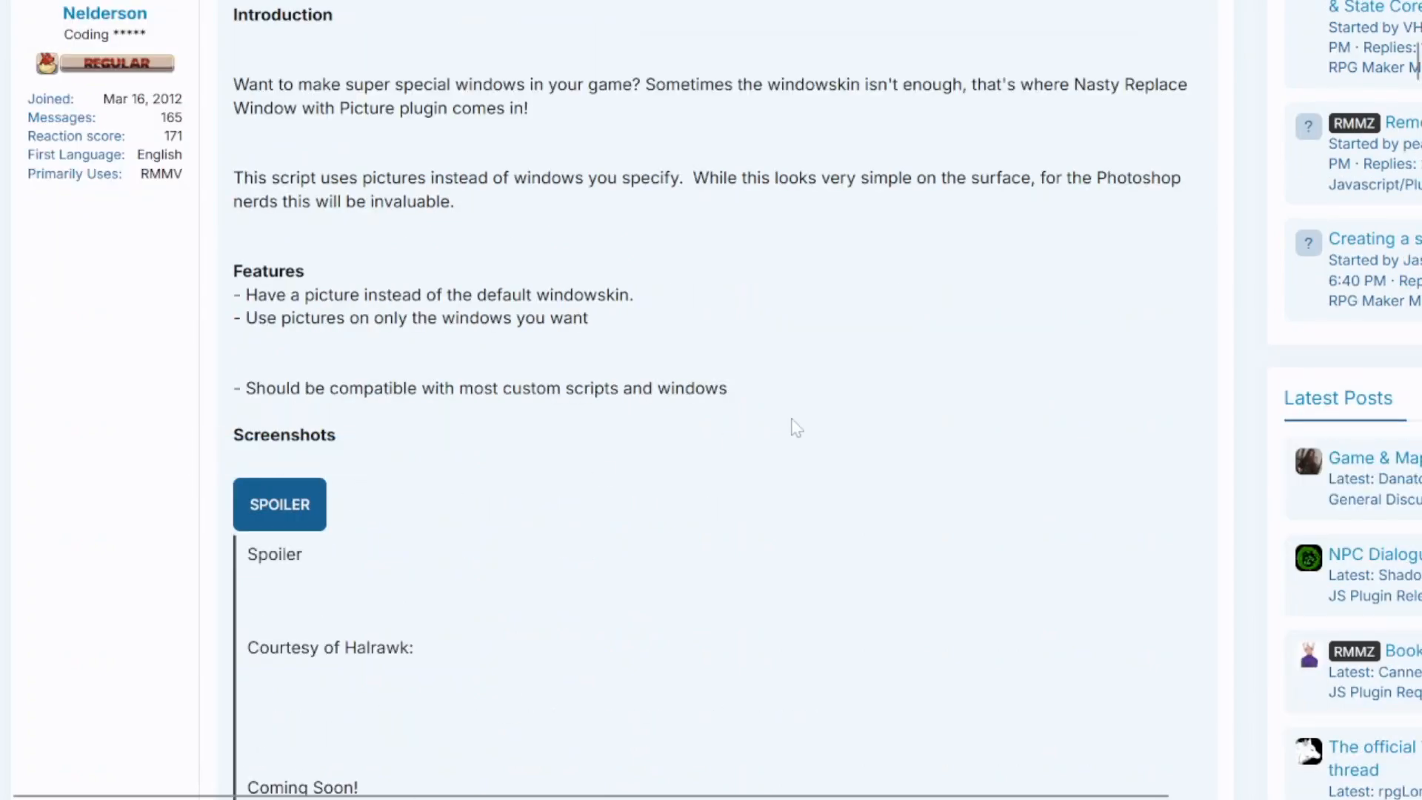
{"action": "scroll", "coordinate": [794, 426], "scroll_direction": "down", "scroll_amount": 6}
{"action": "scroll", "coordinate": [445, 351], "scroll_direction": "up", "scroll_amount": 3}
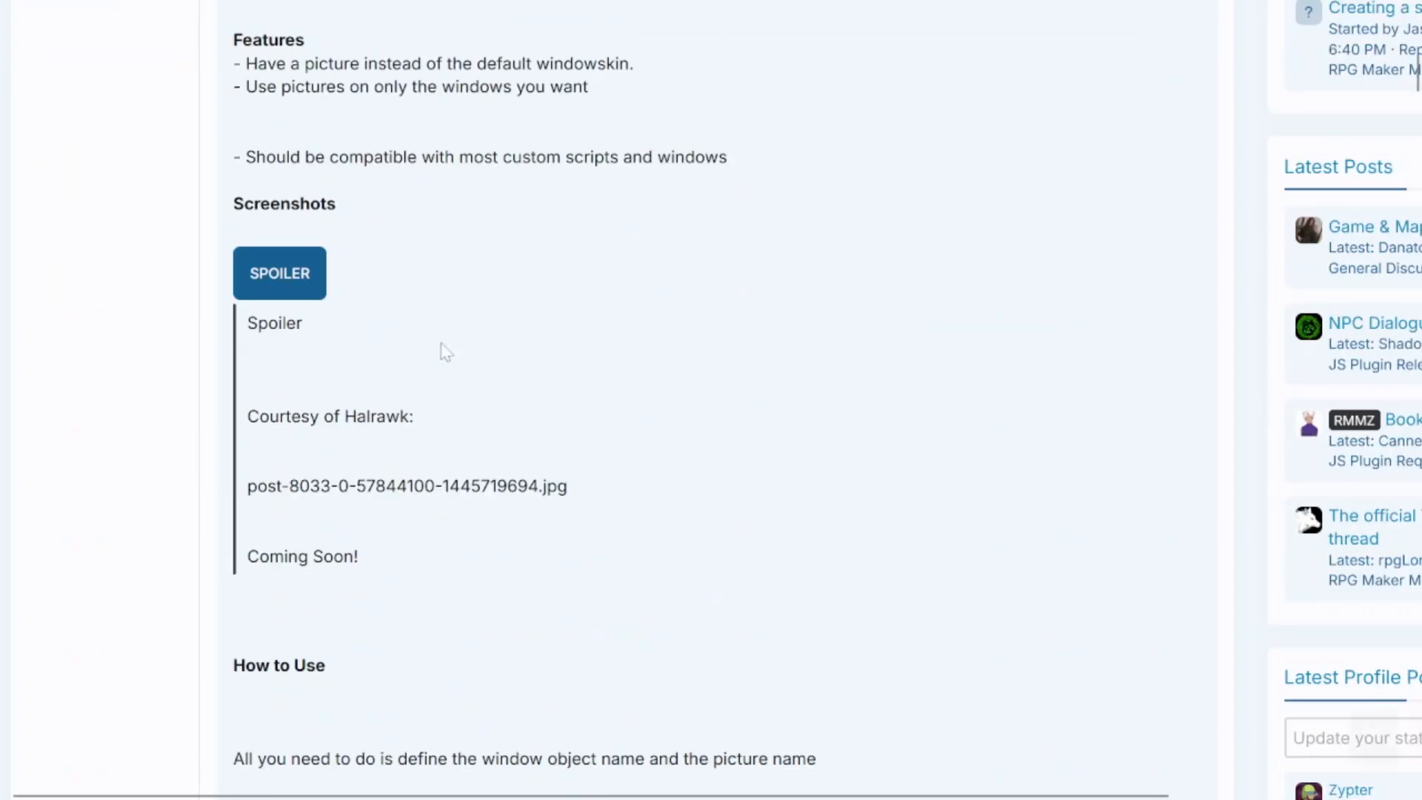
{"action": "left_click", "coordinate": [324, 286]}
{"action": "scroll", "coordinate": [718, 496], "scroll_direction": "down", "scroll_amount": 10}
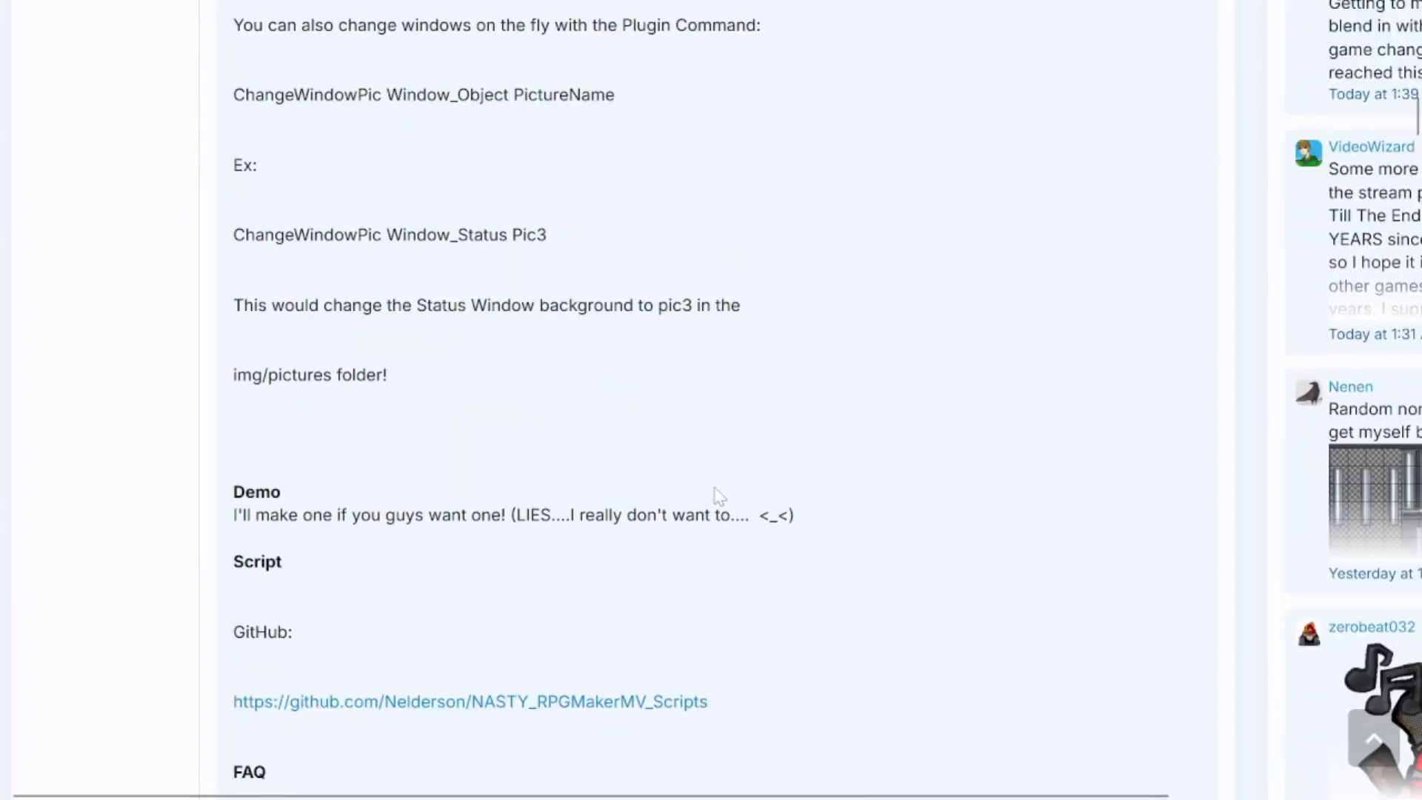
- Follow the forum post's GitHub link and read the Nasty_Replace_Window_with_Picture.js source down to its help section
{"action": "scroll", "coordinate": [718, 496], "scroll_direction": "down", "scroll_amount": 2}
{"action": "left_click", "coordinate": [617, 587]}
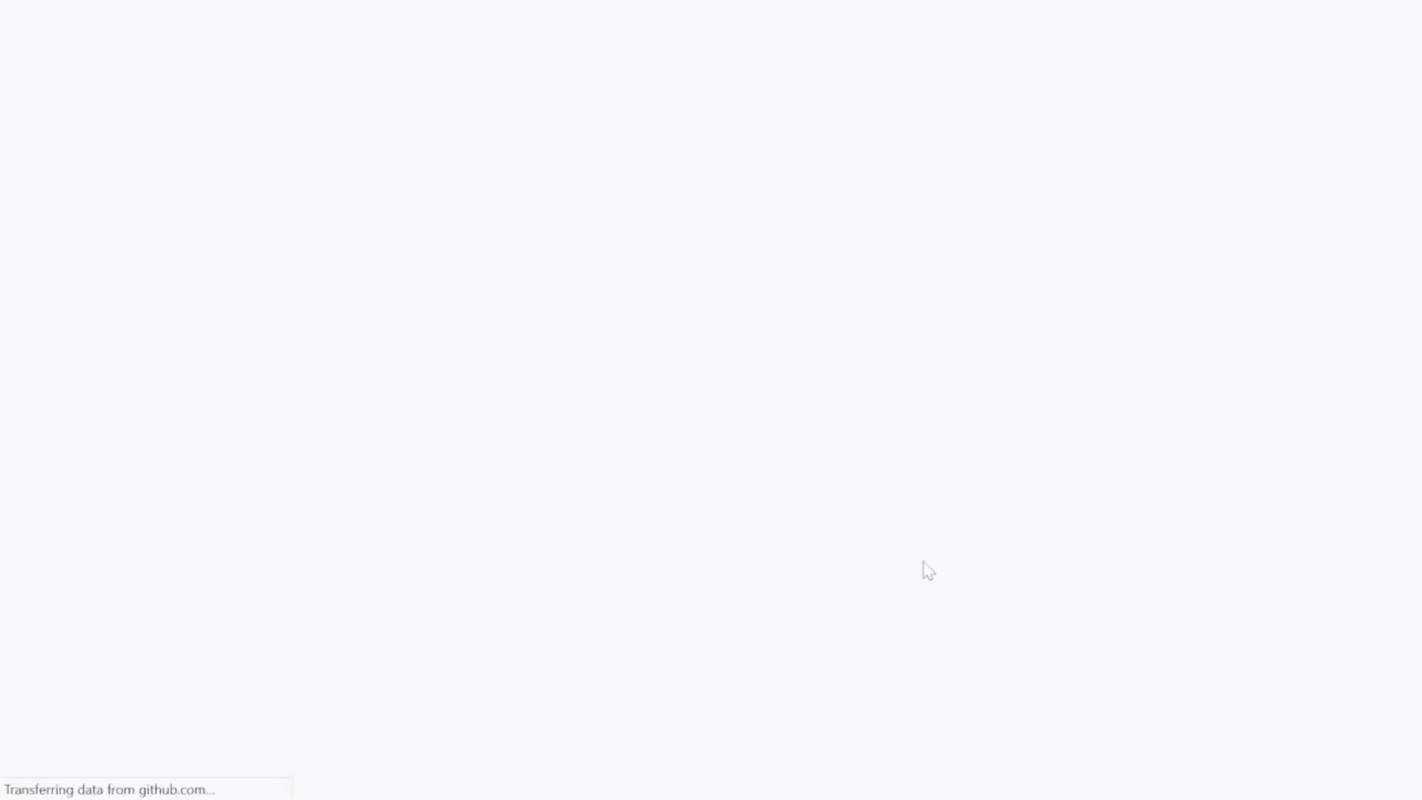
{"action": "scroll", "coordinate": [718, 498], "scroll_direction": "down", "scroll_amount": 4}
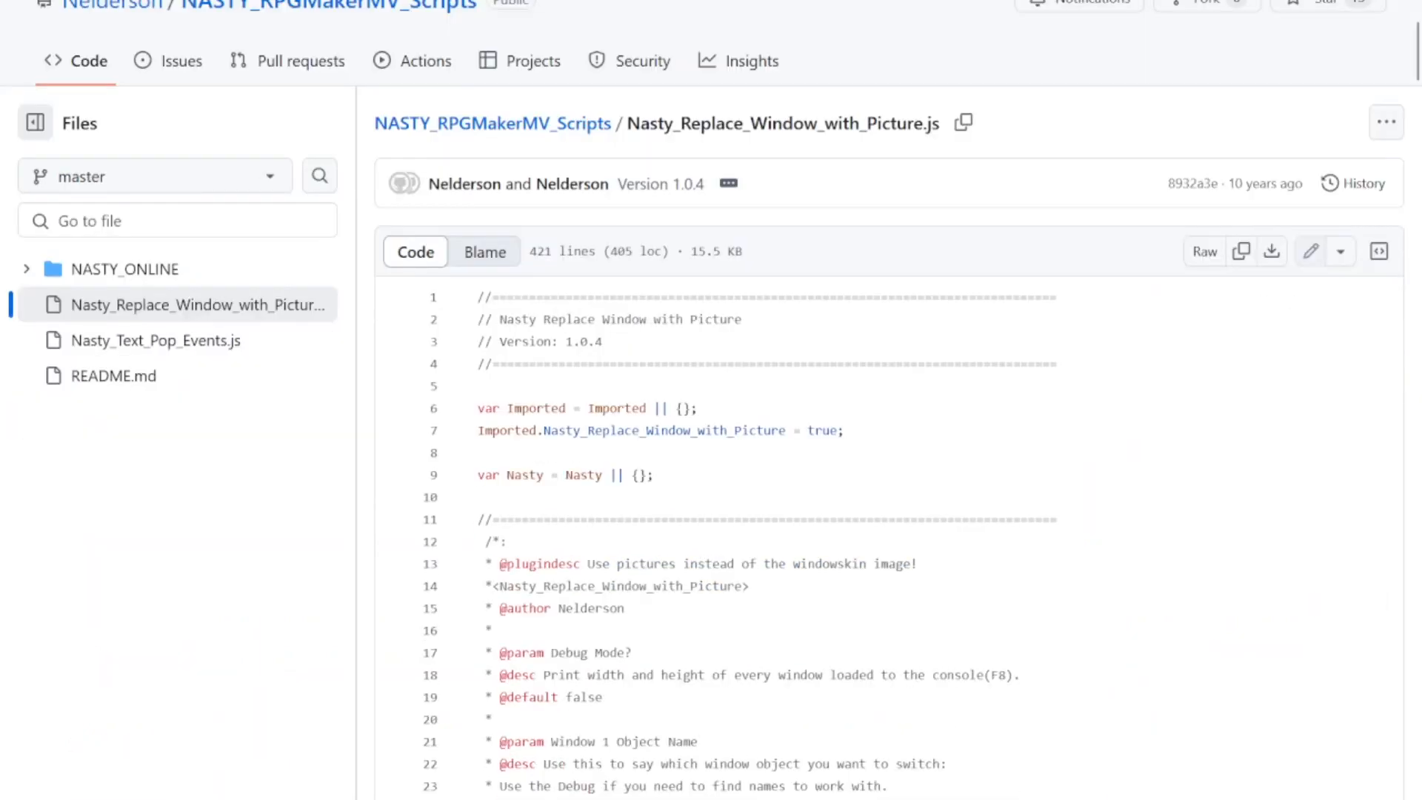
{"action": "scroll", "coordinate": [889, 445], "scroll_direction": "down", "scroll_amount": 2}
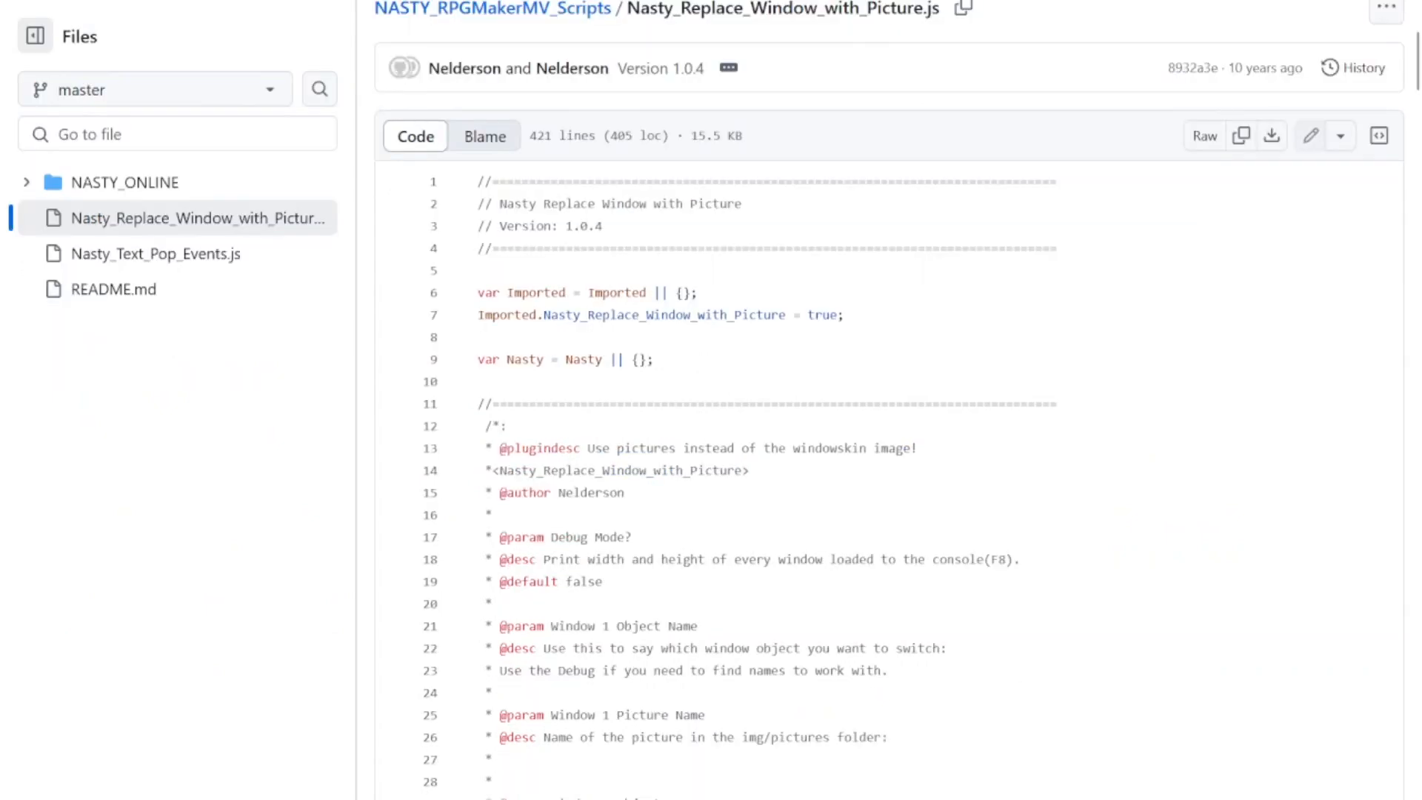
{"action": "scroll", "coordinate": [889, 444], "scroll_direction": "down", "scroll_amount": 20}
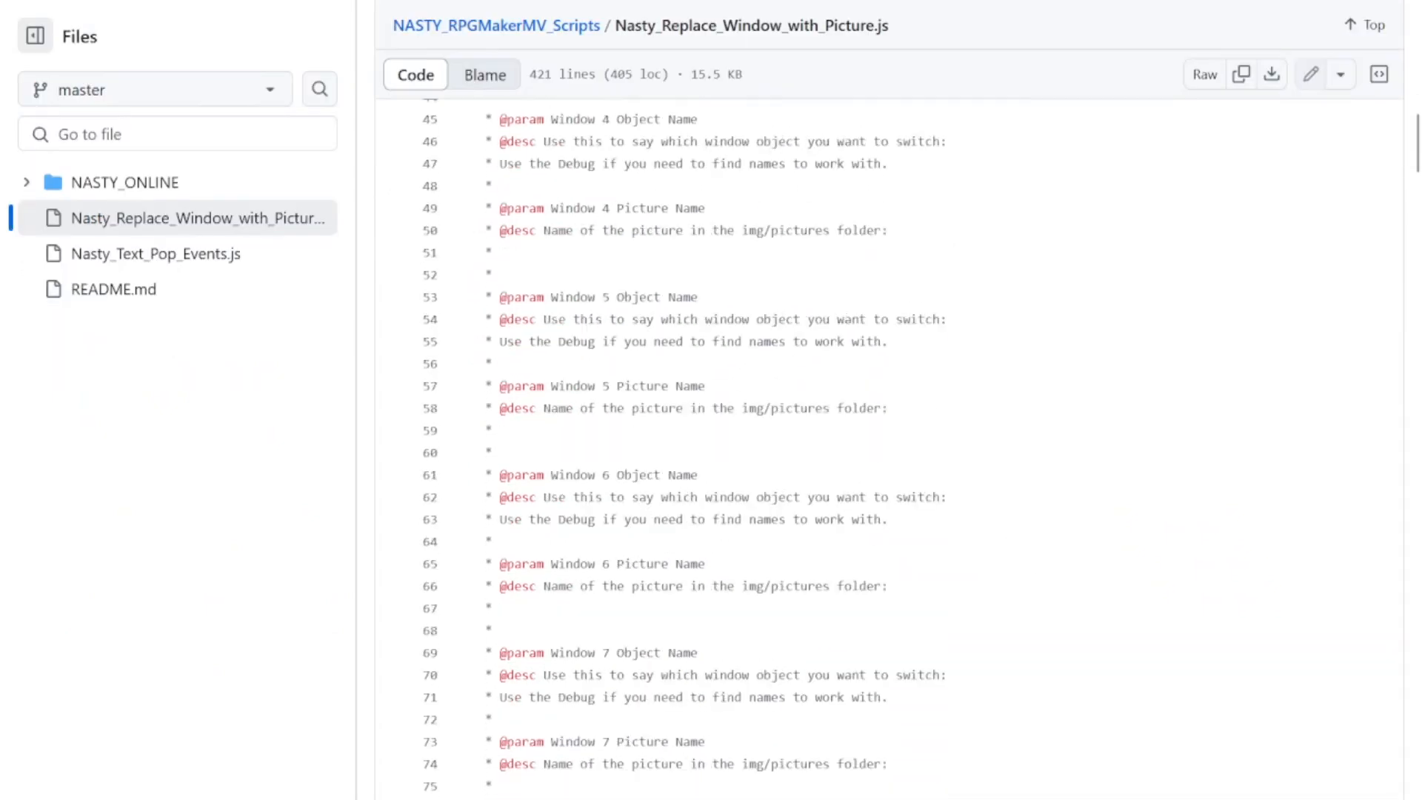
{"action": "scroll", "coordinate": [888, 444], "scroll_direction": "down", "scroll_amount": 20}
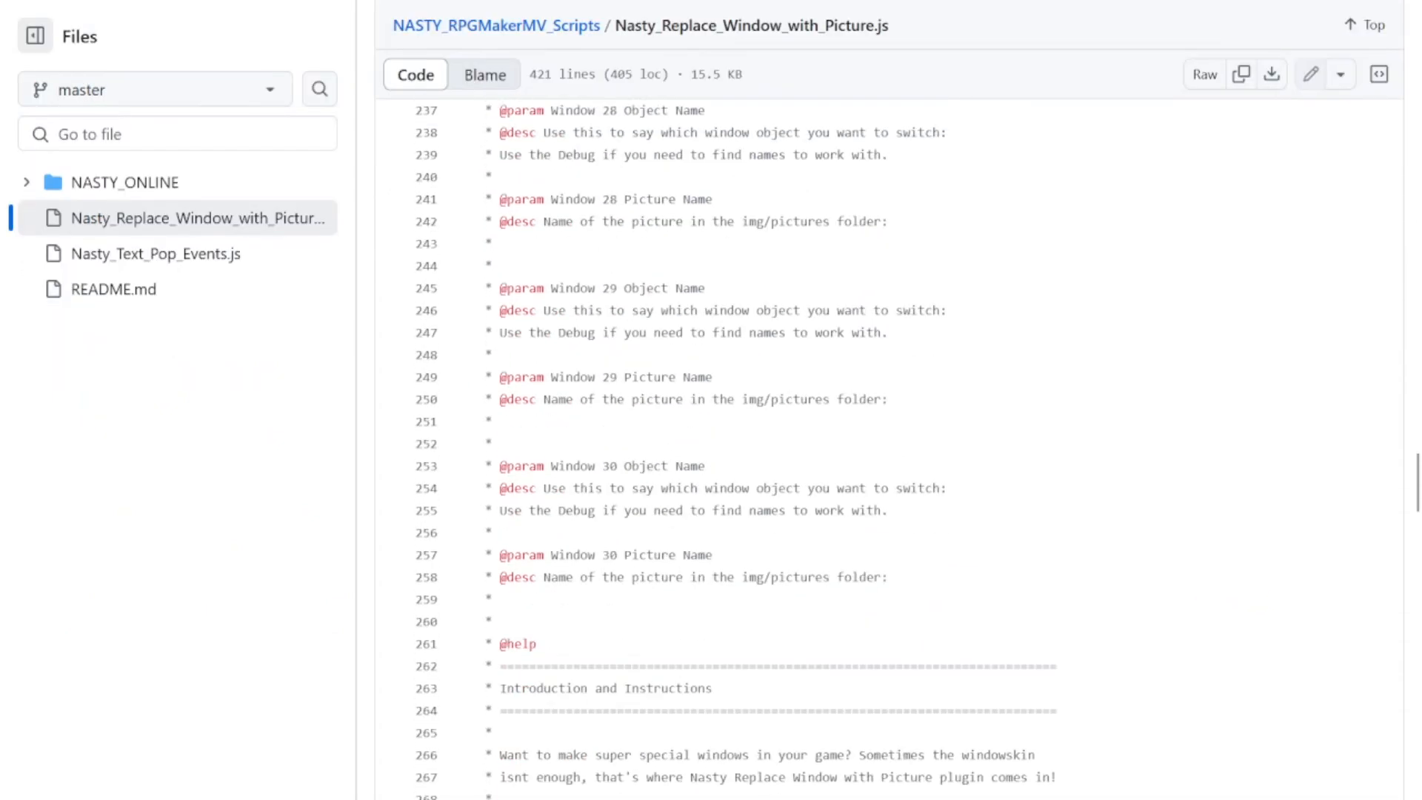
{"action": "scroll", "coordinate": [889, 445], "scroll_direction": "down", "scroll_amount": 8}
{"action": "scroll", "coordinate": [888, 445], "scroll_direction": "down", "scroll_amount": 10}
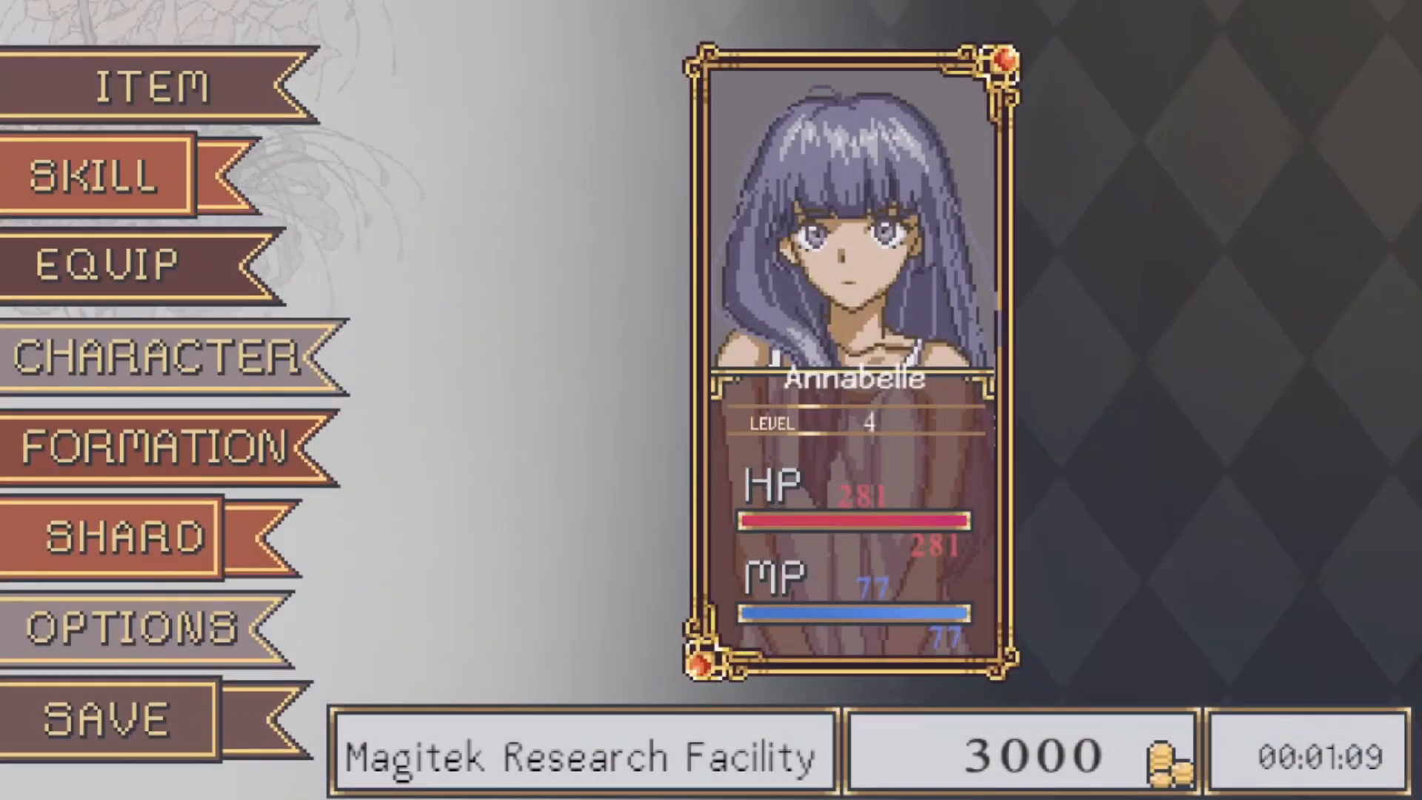
- View the example game's custom main menu and its Item screen, then return to the map
{"action": "key", "text": "Return"}
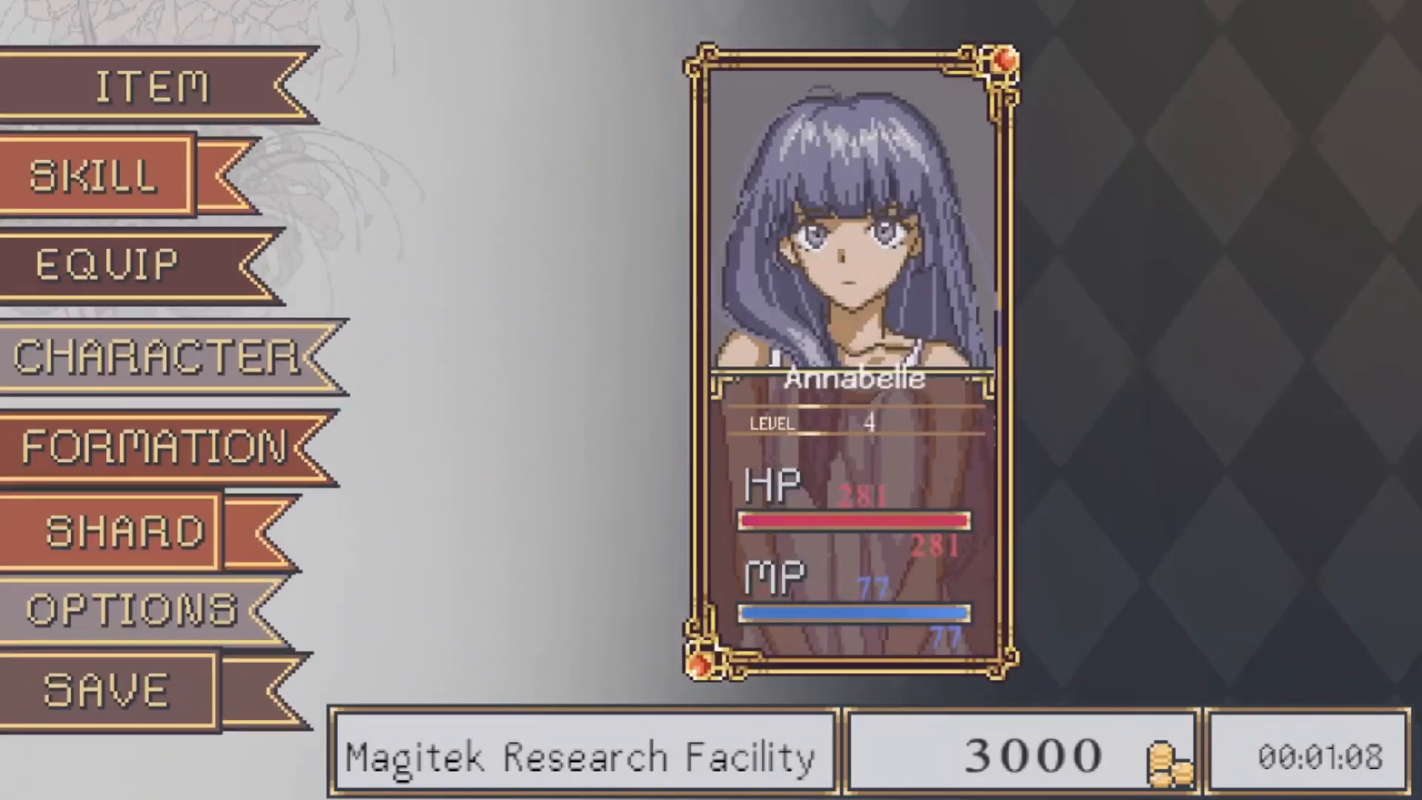
{"action": "key", "text": "Return"}
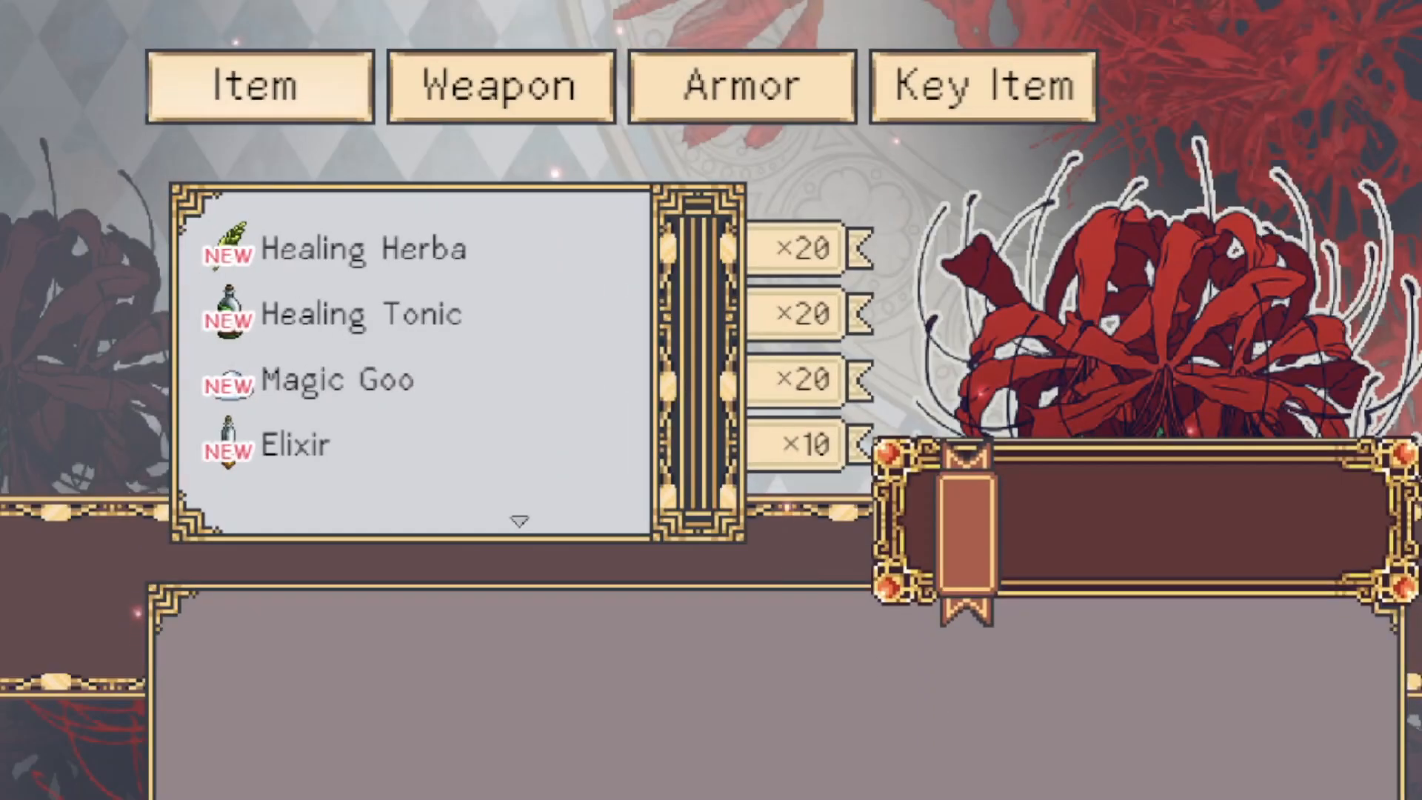
{"action": "key", "text": "Escape"}
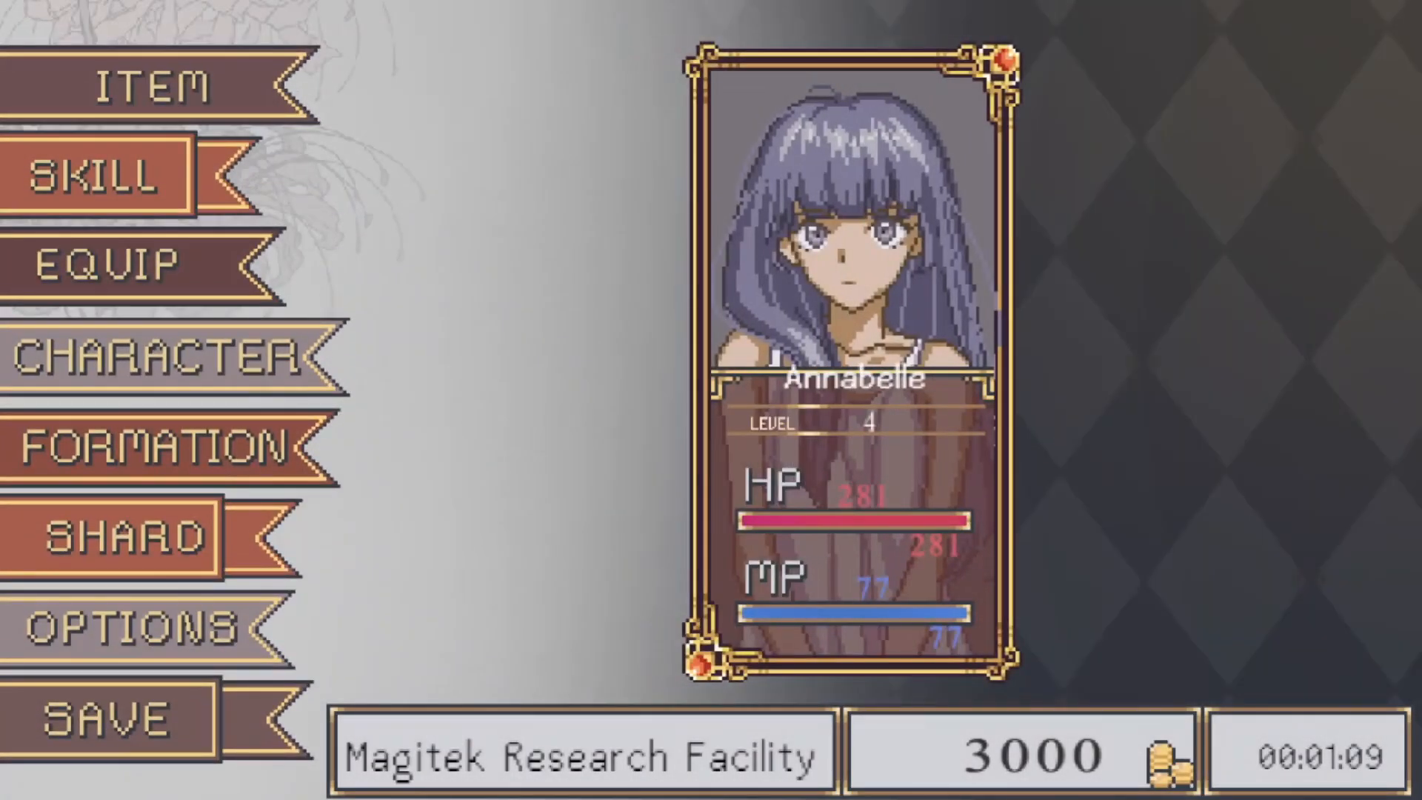
{"action": "key", "text": "Return"}
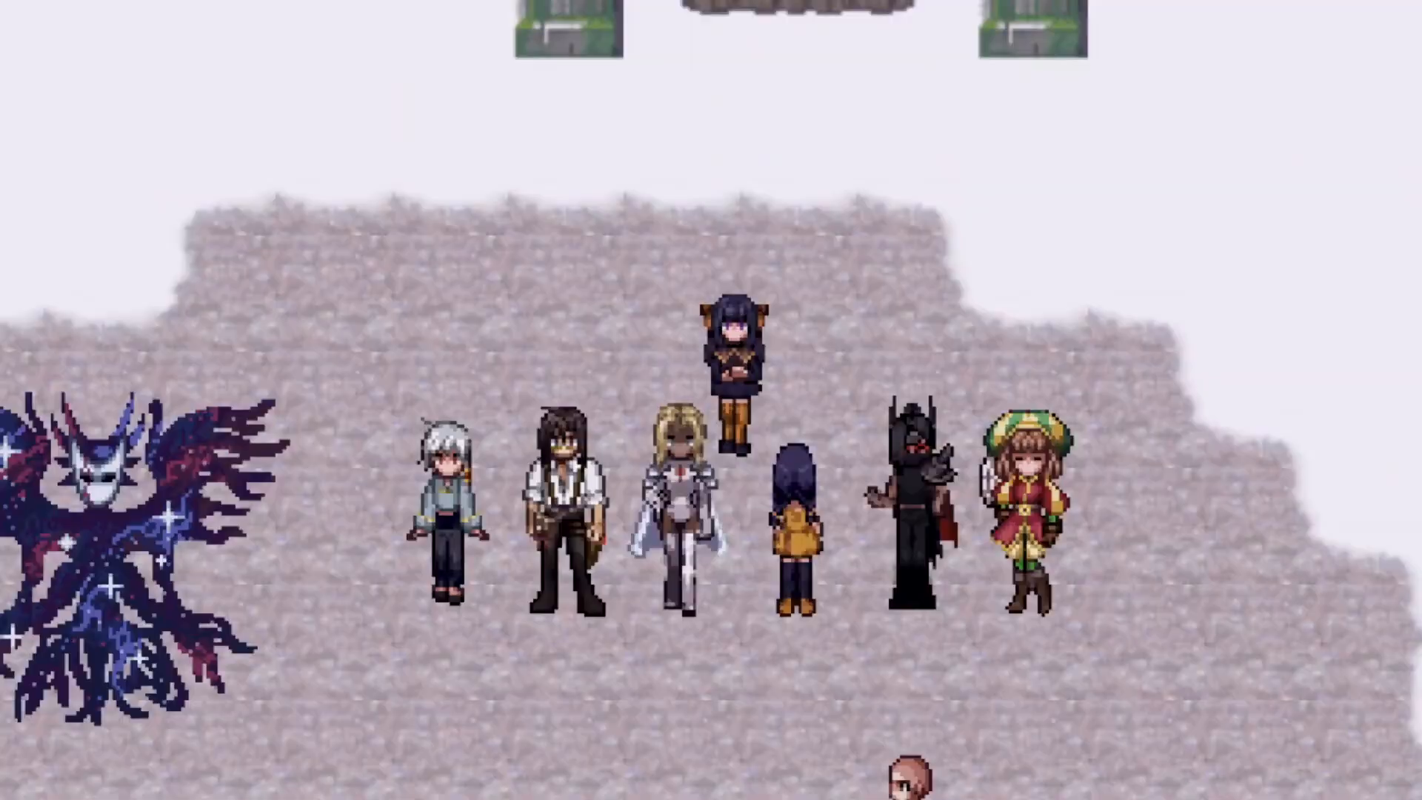
{"action": "key", "text": "Escape"}
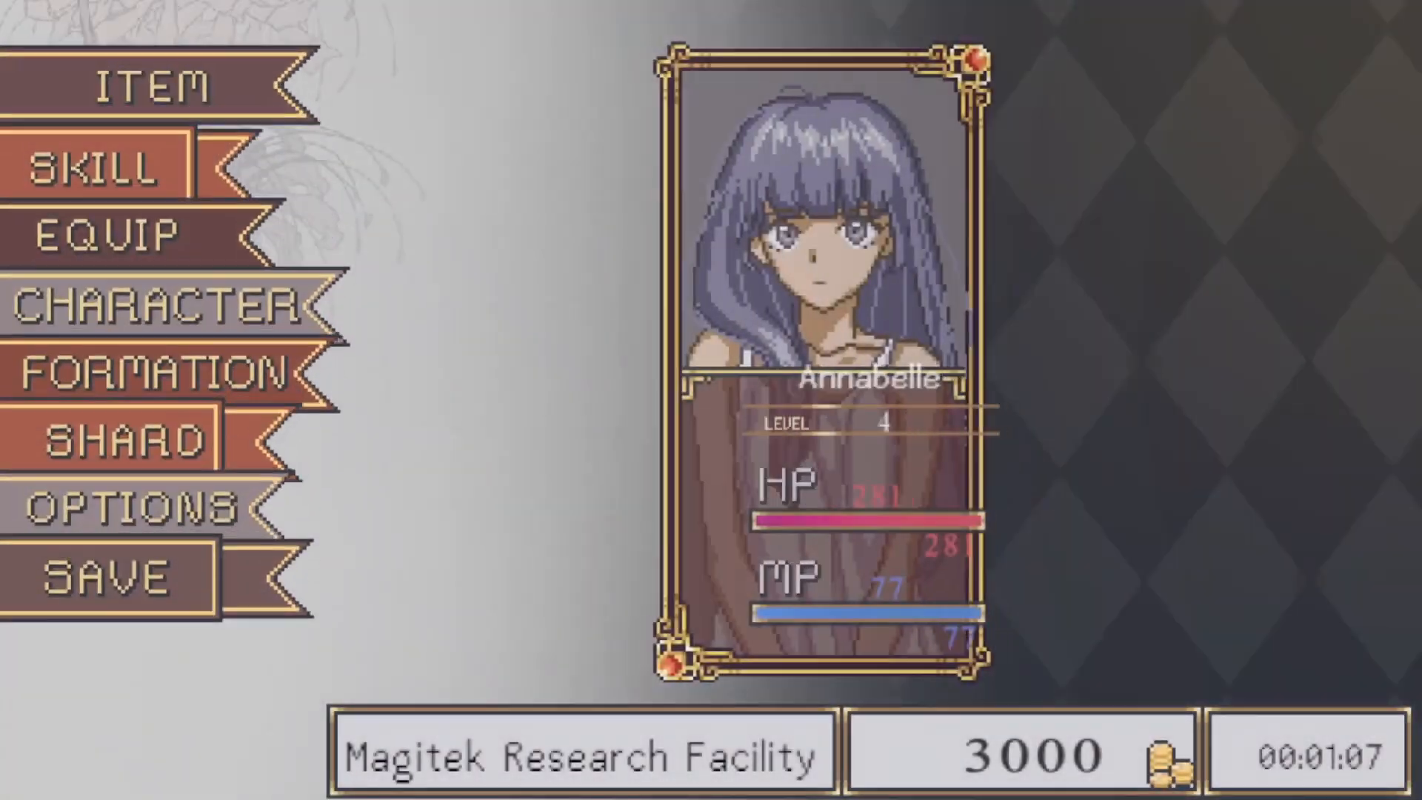
{"action": "key", "text": "Return"}
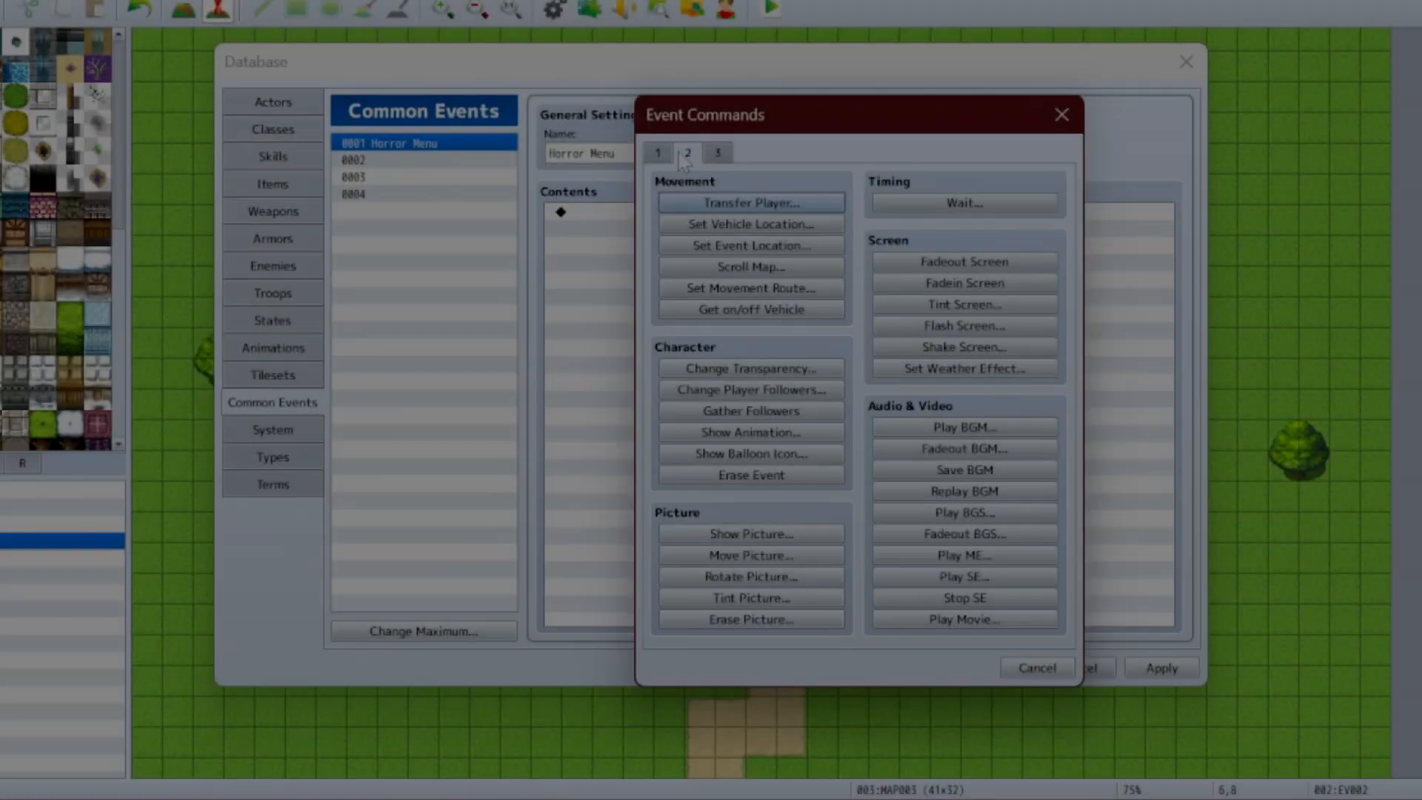
- Add a Show Picture command to the Horror Menu common event, displaying horrormenubg as picture #1 at upper left (0,0)
{"action": "left_click", "coordinate": [768, 538]}
{"action": "double_click", "coordinate": [787, 296]}
{"action": "left_click", "coordinate": [584, 248]}
{"action": "left_click", "coordinate": [1034, 585]}
{"action": "left_click", "coordinate": [916, 567]}
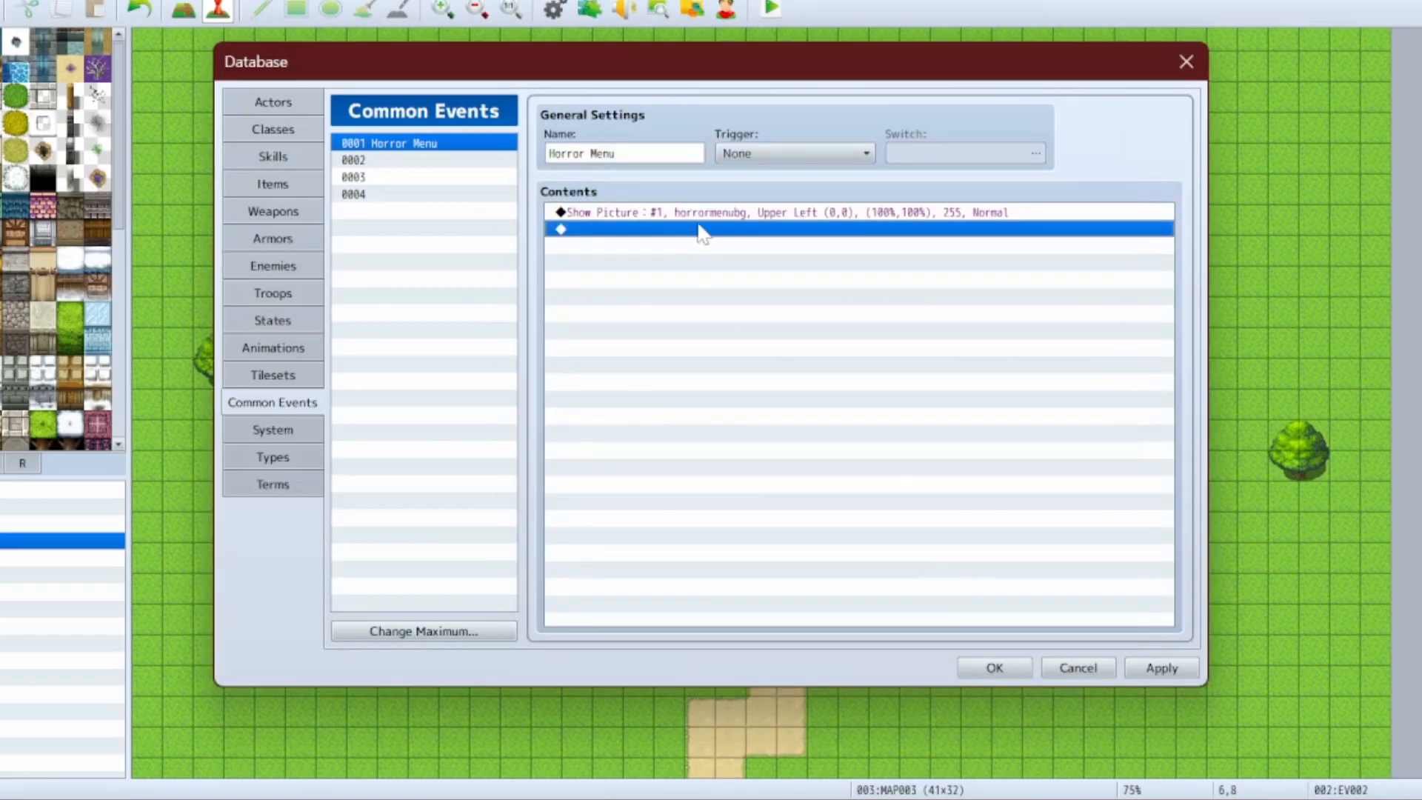
- Add a Show Choices command after the picture with the choices Item, Status and Exit
{"action": "double_click", "coordinate": [702, 234]}
{"action": "left_click", "coordinate": [656, 153]}
{"action": "left_click", "coordinate": [687, 152]}
{"action": "left_click", "coordinate": [657, 152]}
{"action": "left_click", "coordinate": [751, 224]}
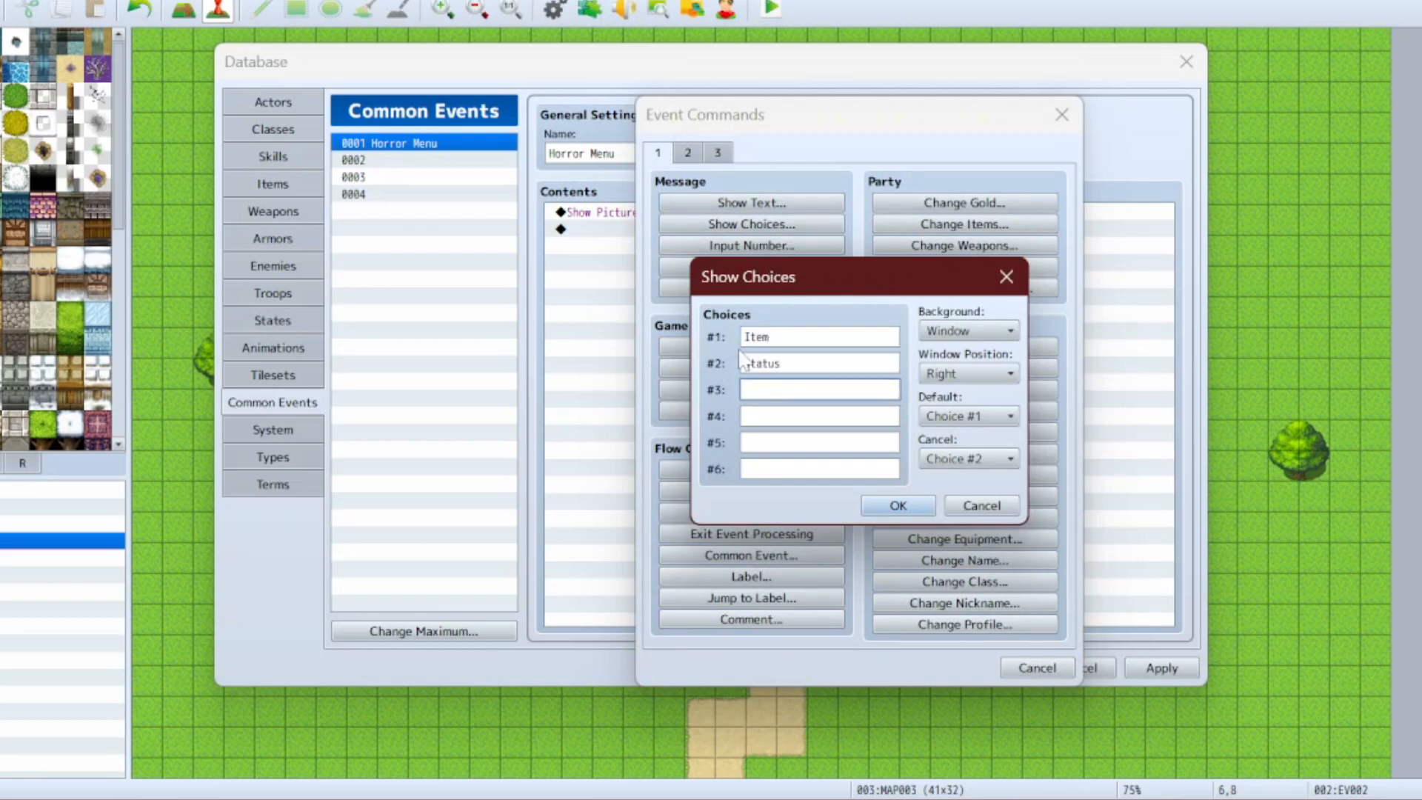
{"action": "left_click", "coordinate": [897, 505]}
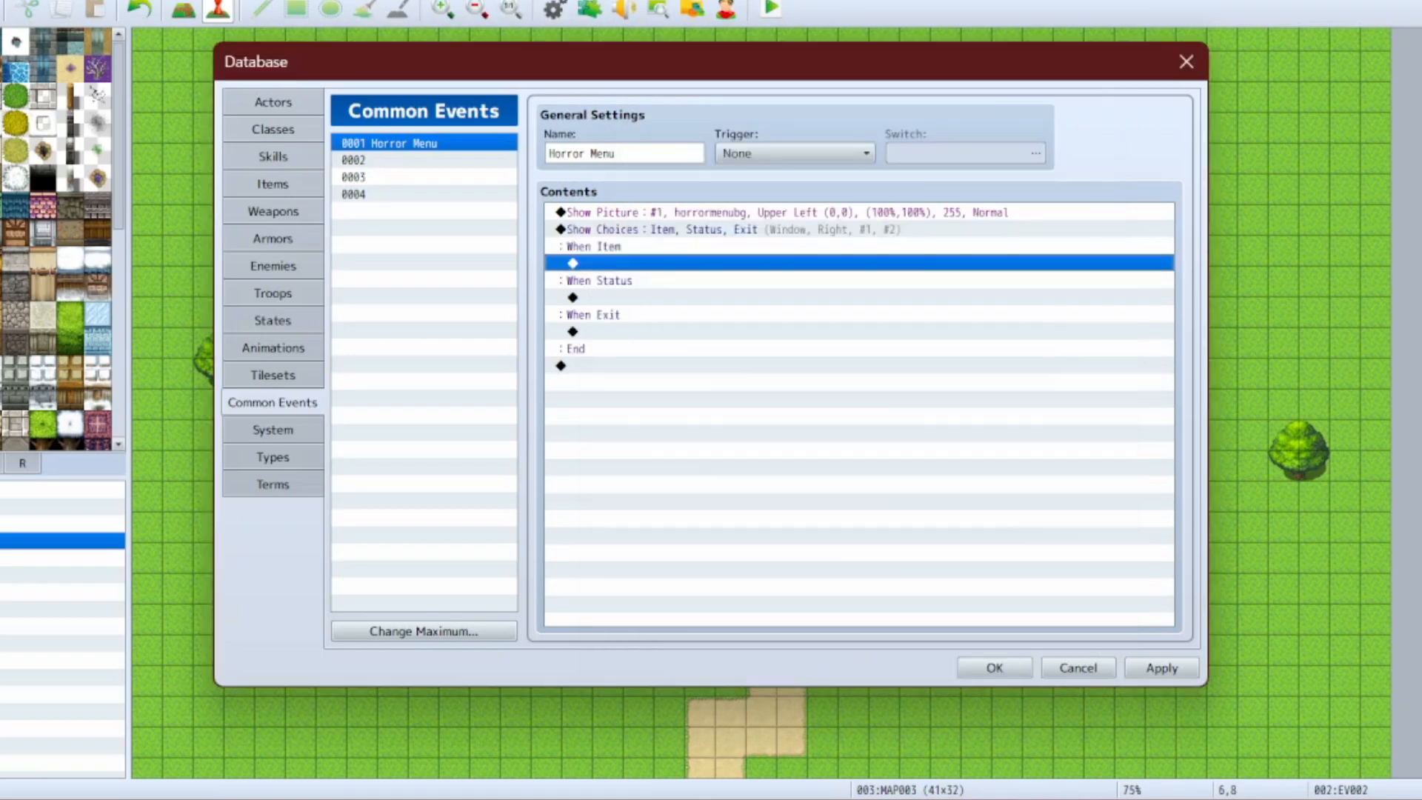
- Add the scripts SceneManager.push(Scene_Item); under the Item choice and SceneManager.goto(Scene_Title); under the Exit choice
{"action": "double_click", "coordinate": [642, 263]}
{"action": "left_click", "coordinate": [718, 152]}
{"action": "left_click", "coordinate": [958, 593]}
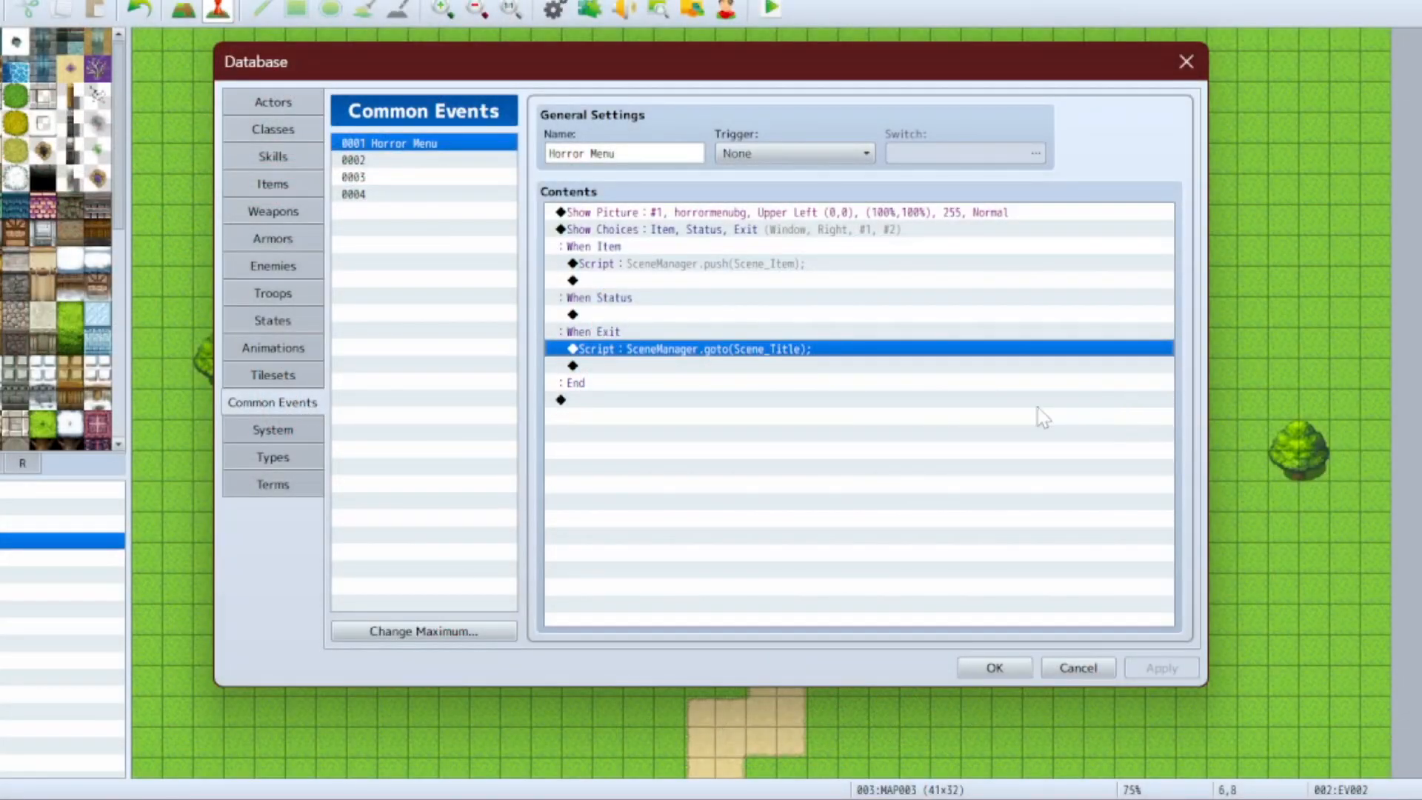
- Set the Show Choices background to Dim and its window position to Middle
{"action": "double_click", "coordinate": [666, 229]}
{"action": "left_click", "coordinate": [967, 335]}
{"action": "left_click", "coordinate": [963, 370]}
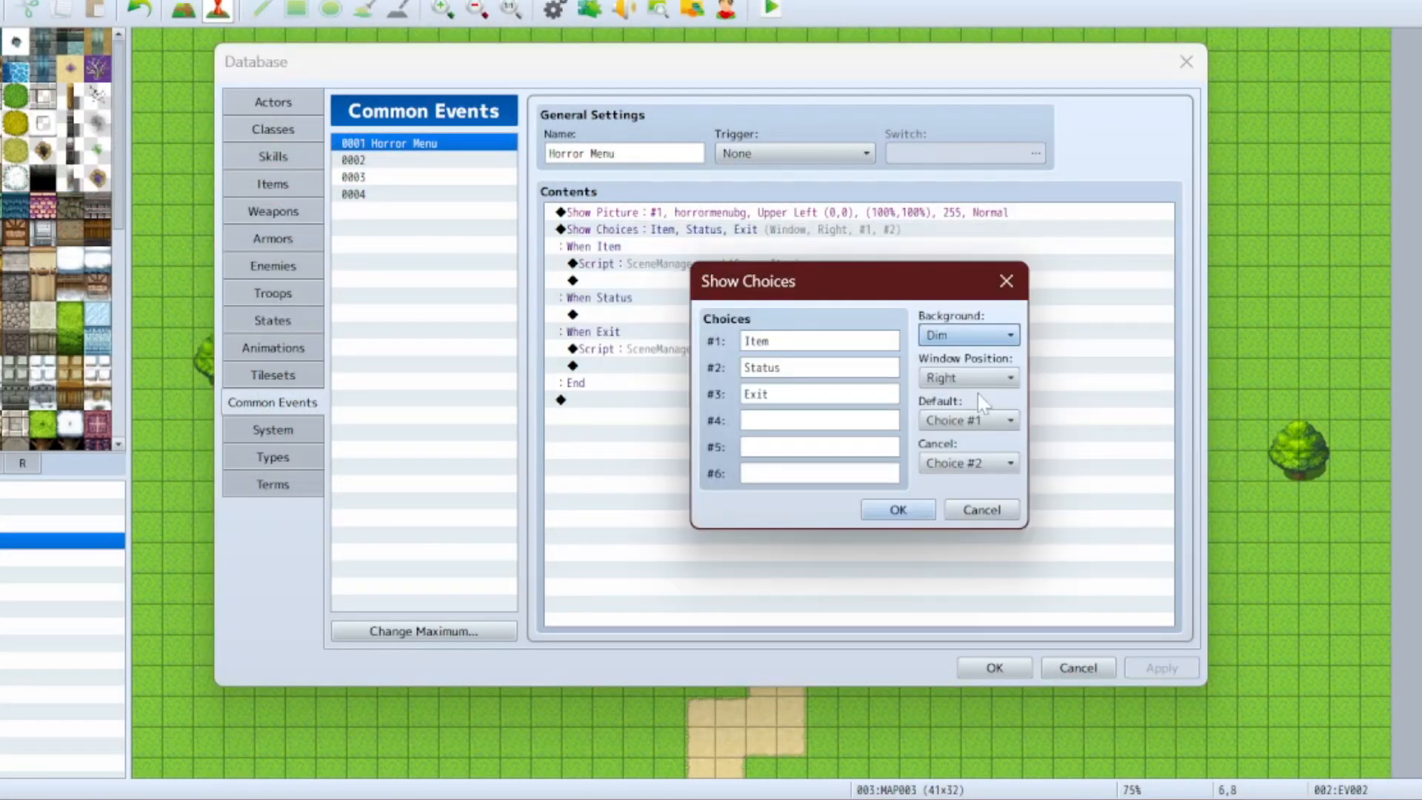
{"action": "left_click", "coordinate": [963, 439]}
{"action": "left_click", "coordinate": [897, 509]}
- Add an Erase Picture command for picture #1 after the choices in Horror Menu and save the database
{"action": "right_click", "coordinate": [655, 226]}
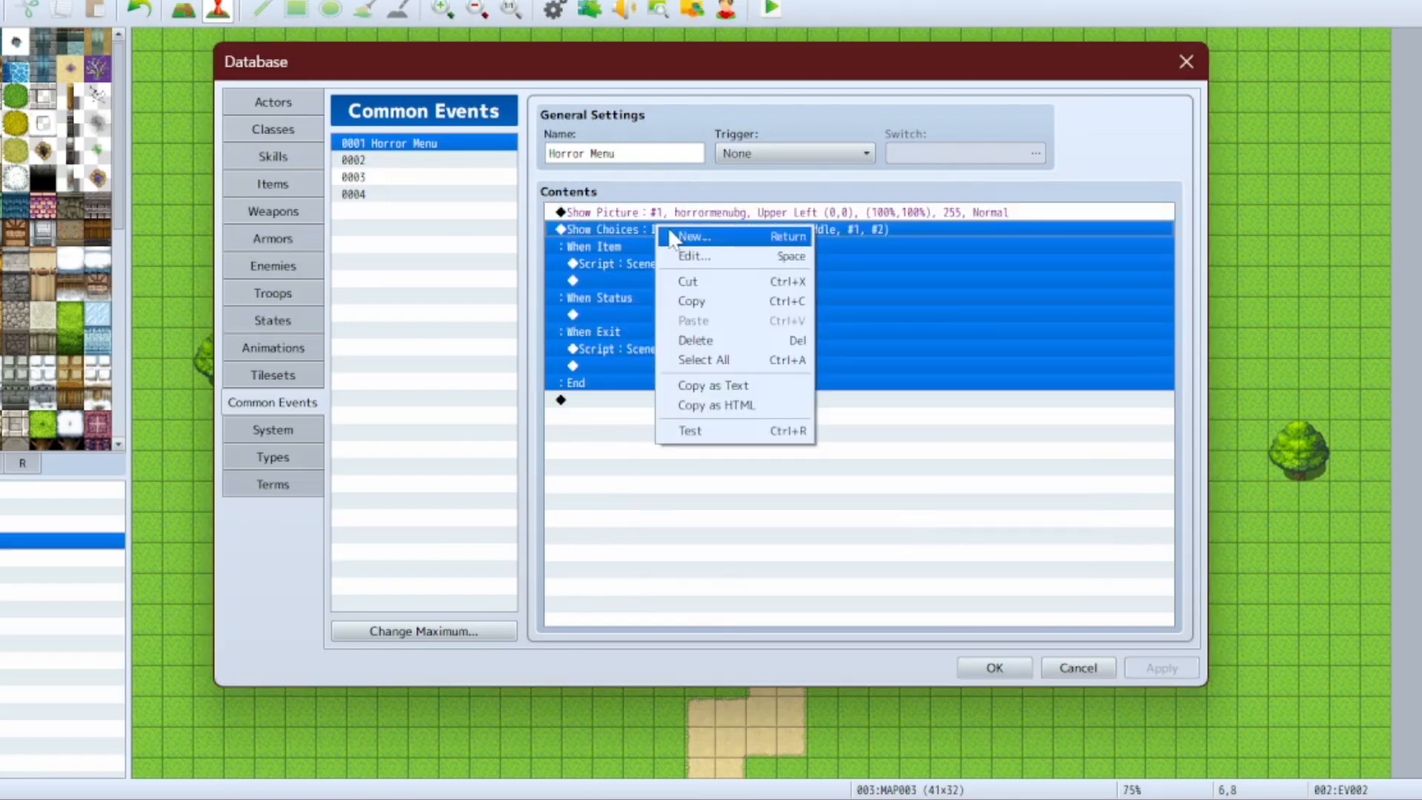
{"action": "left_click", "coordinate": [685, 231]}
{"action": "left_click", "coordinate": [1059, 121]}
{"action": "double_click", "coordinate": [579, 402]}
{"action": "left_click", "coordinate": [659, 153]}
{"action": "left_click", "coordinate": [688, 153]}
{"action": "left_click", "coordinate": [748, 619]}
{"action": "left_click", "coordinate": [829, 453]}
{"action": "left_click", "coordinate": [995, 668]}
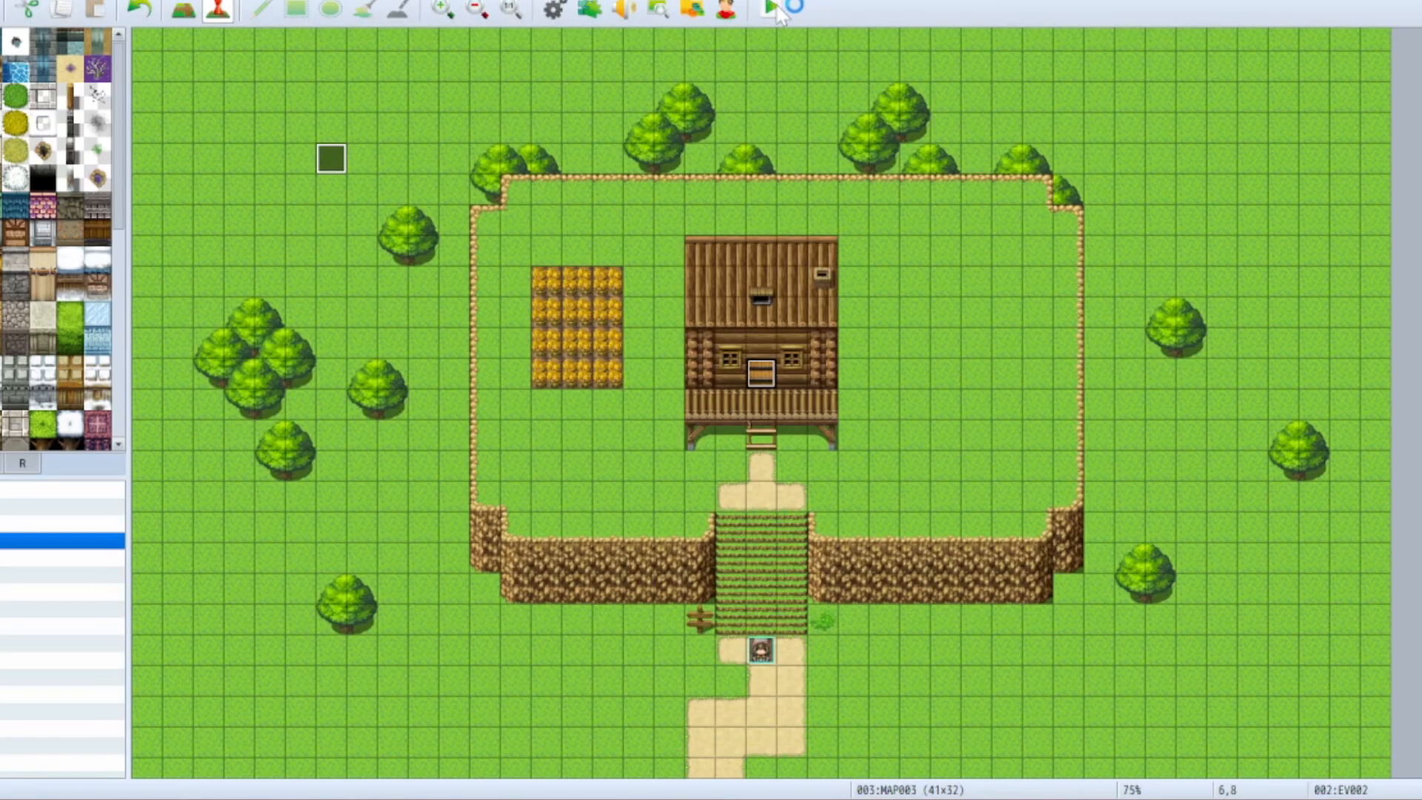
- Playtest the game, open the horror menu, move through its choices to Exit, and close the playtest
{"action": "left_click", "coordinate": [774, 9]}
{"action": "key", "text": "Escape"}
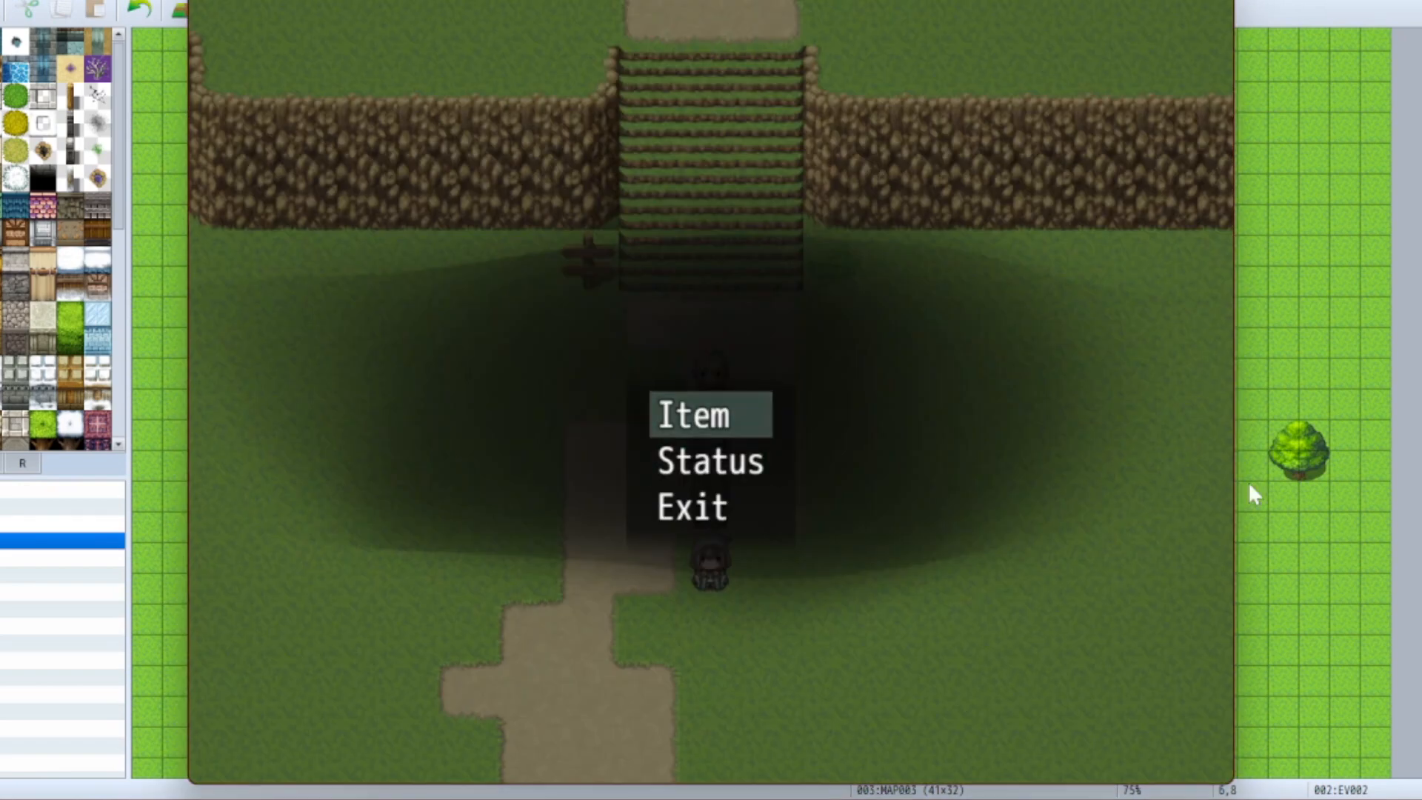
{"action": "key", "text": "Down"}
{"action": "key", "text": "Down"}
{"action": "left_click", "coordinate": [1212, 1]}
- On page 2 of event EV002, add a conditional branch for switch 0001 Menu Open being OFF inside the Cancel button branch
{"action": "right_click", "coordinate": [341, 157]}
{"action": "left_click", "coordinate": [380, 173]}
{"action": "left_click", "coordinate": [323, 148]}
{"action": "double_click", "coordinate": [770, 214]}
{"action": "key", "text": "Escape"}
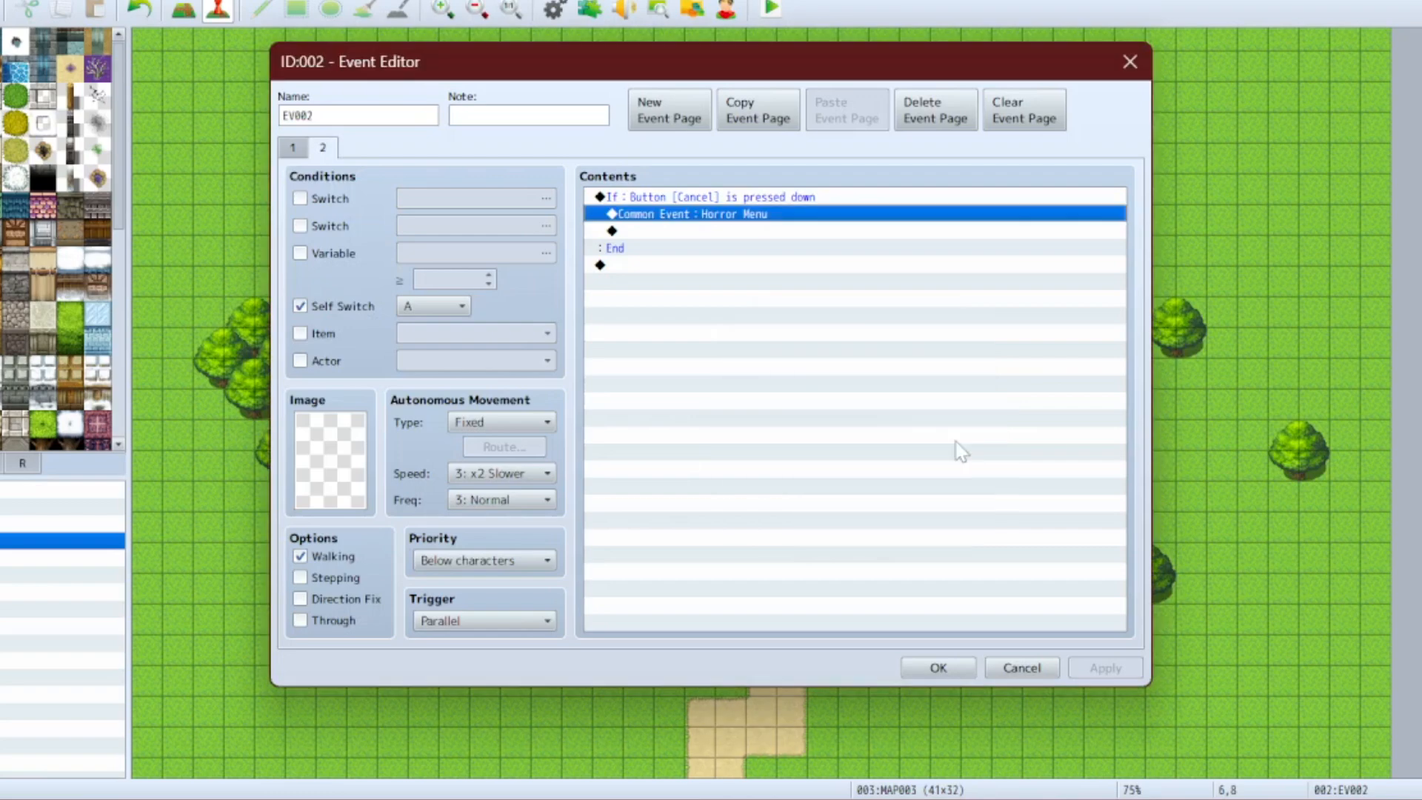
{"action": "double_click", "coordinate": [777, 230]}
{"action": "left_click", "coordinate": [662, 153]}
{"action": "left_click", "coordinate": [748, 470]}
{"action": "left_click", "coordinate": [868, 304]}
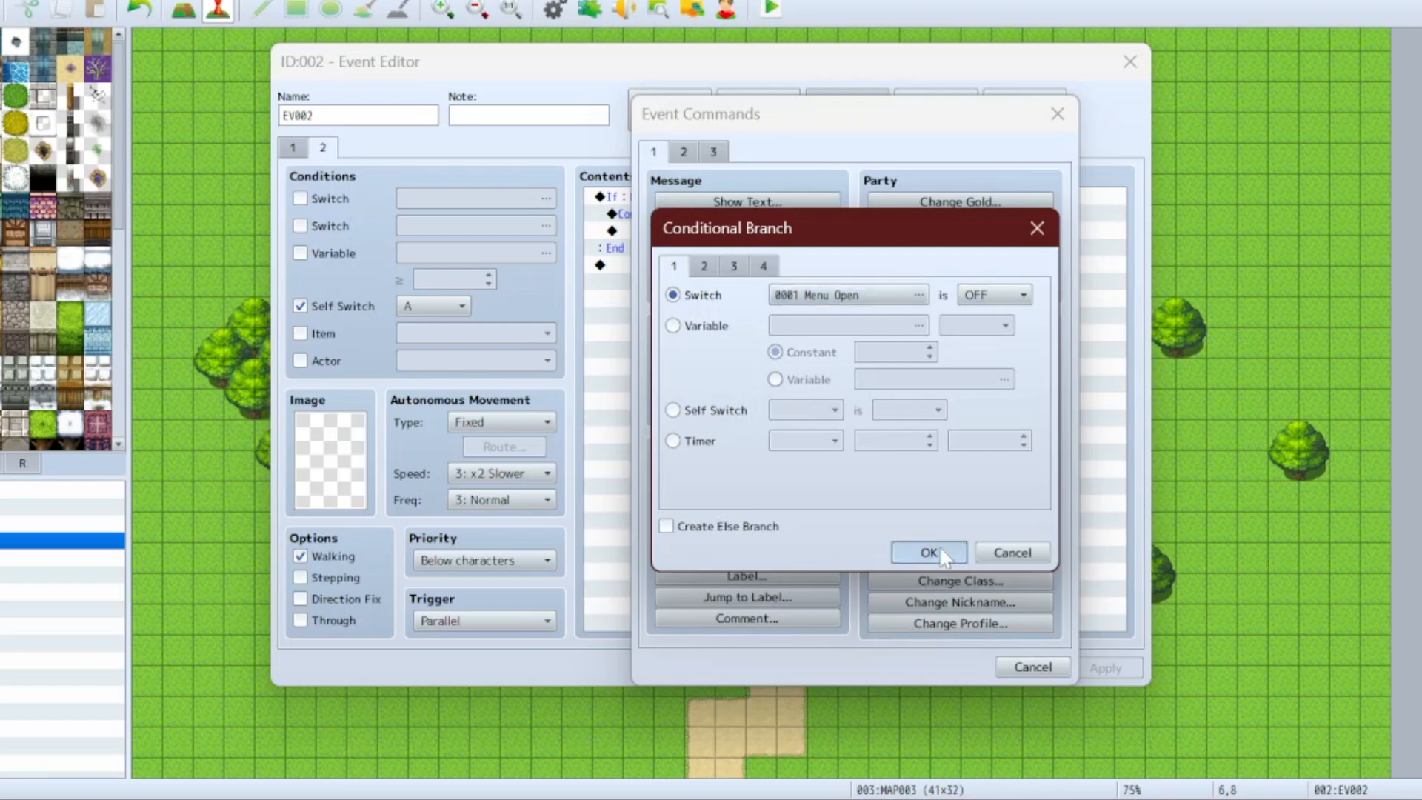
{"action": "left_click", "coordinate": [929, 552]}
- Create an Else branch for the Cancel button condition
{"action": "left_click", "coordinate": [661, 196]}
{"action": "double_click", "coordinate": [660, 196]}
{"action": "left_click", "coordinate": [667, 526]}
{"action": "left_click", "coordinate": [920, 553]}
- Add a Common Event call inside the new Else branch and save the event
{"action": "left_click", "coordinate": [752, 316]}
{"action": "double_click", "coordinate": [751, 316]}
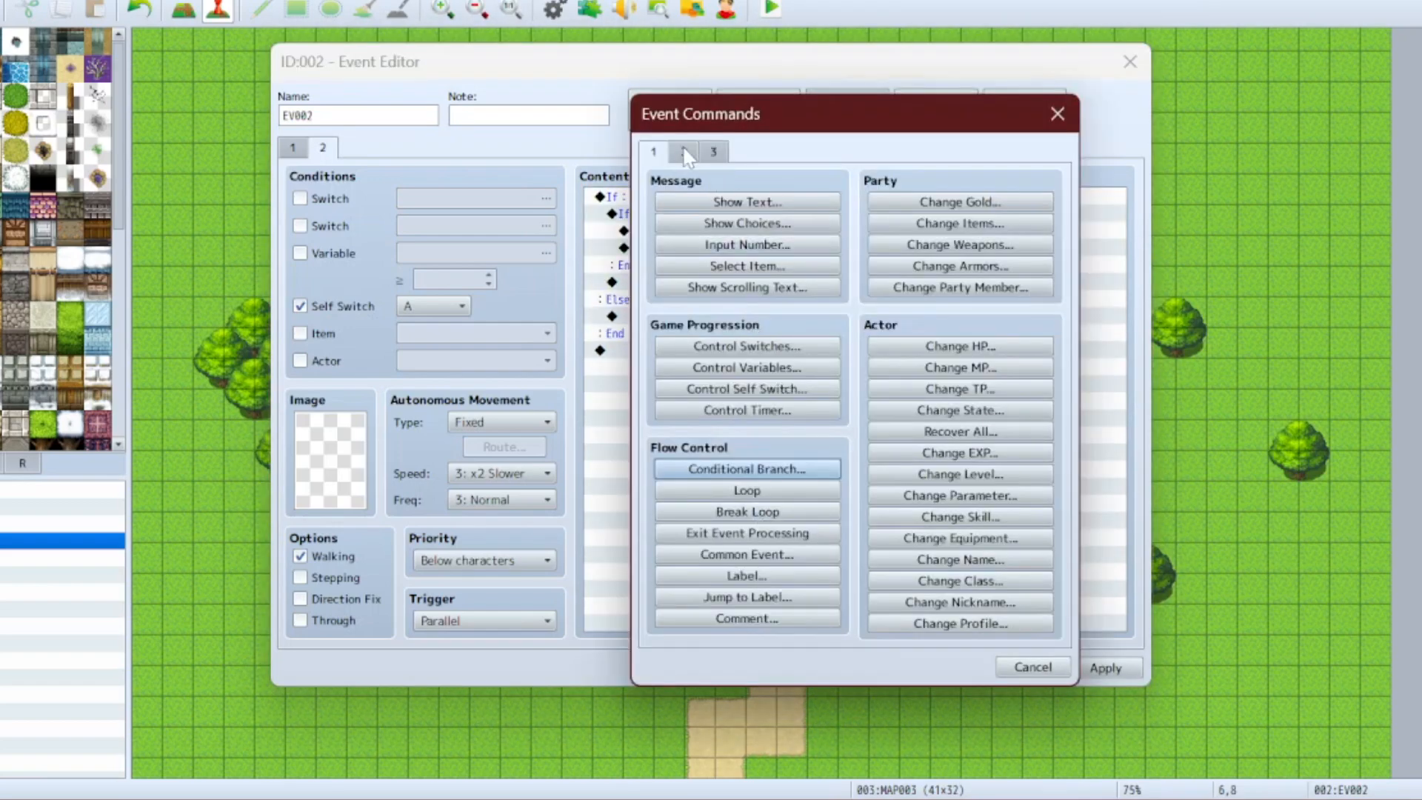
{"action": "left_click", "coordinate": [747, 555]}
{"action": "left_click", "coordinate": [851, 404]}
{"action": "left_click", "coordinate": [828, 419]}
{"action": "left_click", "coordinate": [813, 432]}
{"action": "left_click", "coordinate": [946, 670]}
- Name common event 0002 "Close Horror Menu" in the database
{"action": "left_click", "coordinate": [554, 9]}
{"action": "left_click", "coordinate": [427, 159]}
{"action": "key", "text": "Tab"}
{"action": "type", "text": "Close Horror Menu"}
{"action": "double_click", "coordinate": [631, 215]}
{"action": "key", "text": "Escape"}
- Move the Erase Picture #1 command from Horror Menu into Close Horror Menu, save the database, and playtest the game
{"action": "left_click", "coordinate": [389, 143]}
{"action": "left_click", "coordinate": [408, 159]}
{"action": "left_click", "coordinate": [689, 215]}
{"action": "left_click", "coordinate": [1160, 667]}
{"action": "left_click", "coordinate": [995, 667]}
{"action": "key", "text": "Return"}
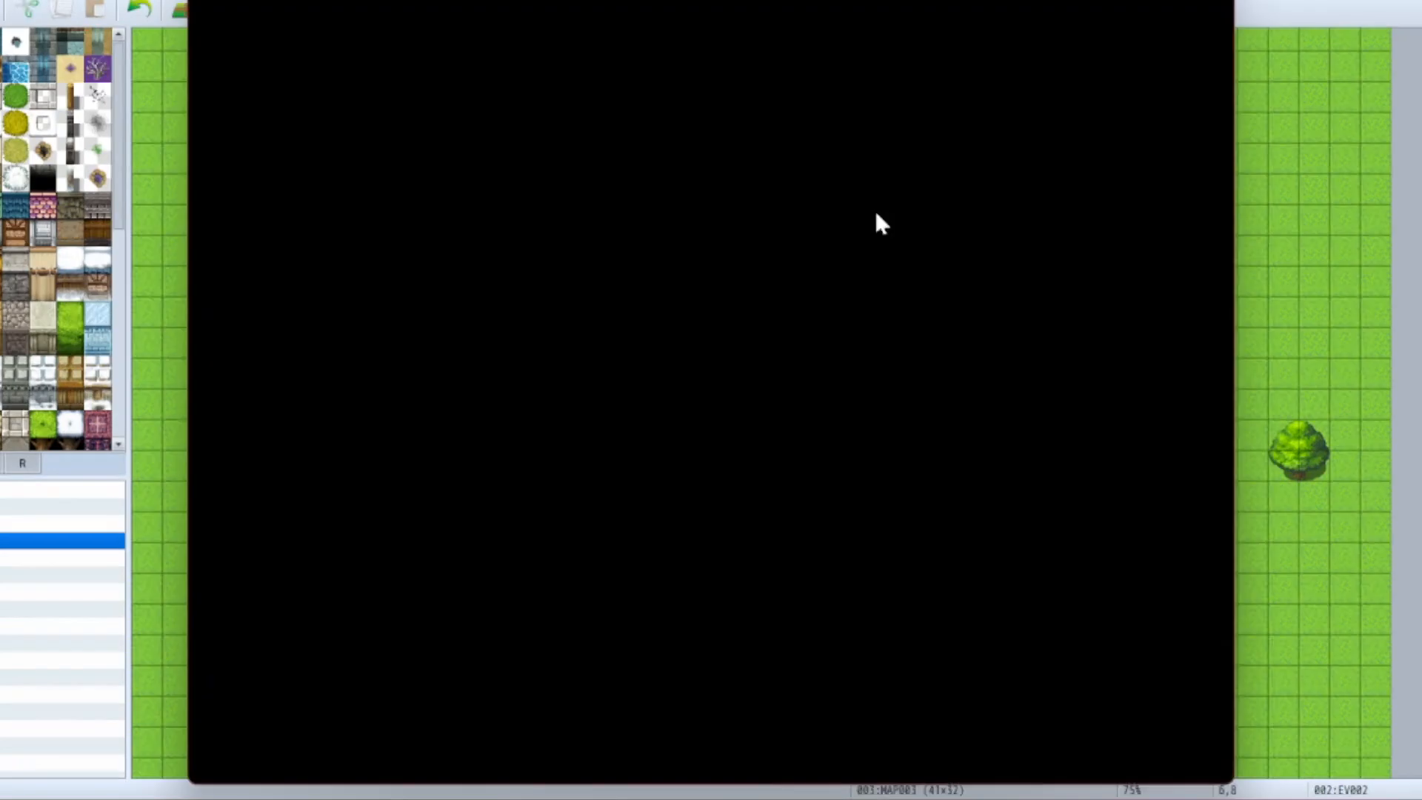
{"action": "key", "text": "Up"}
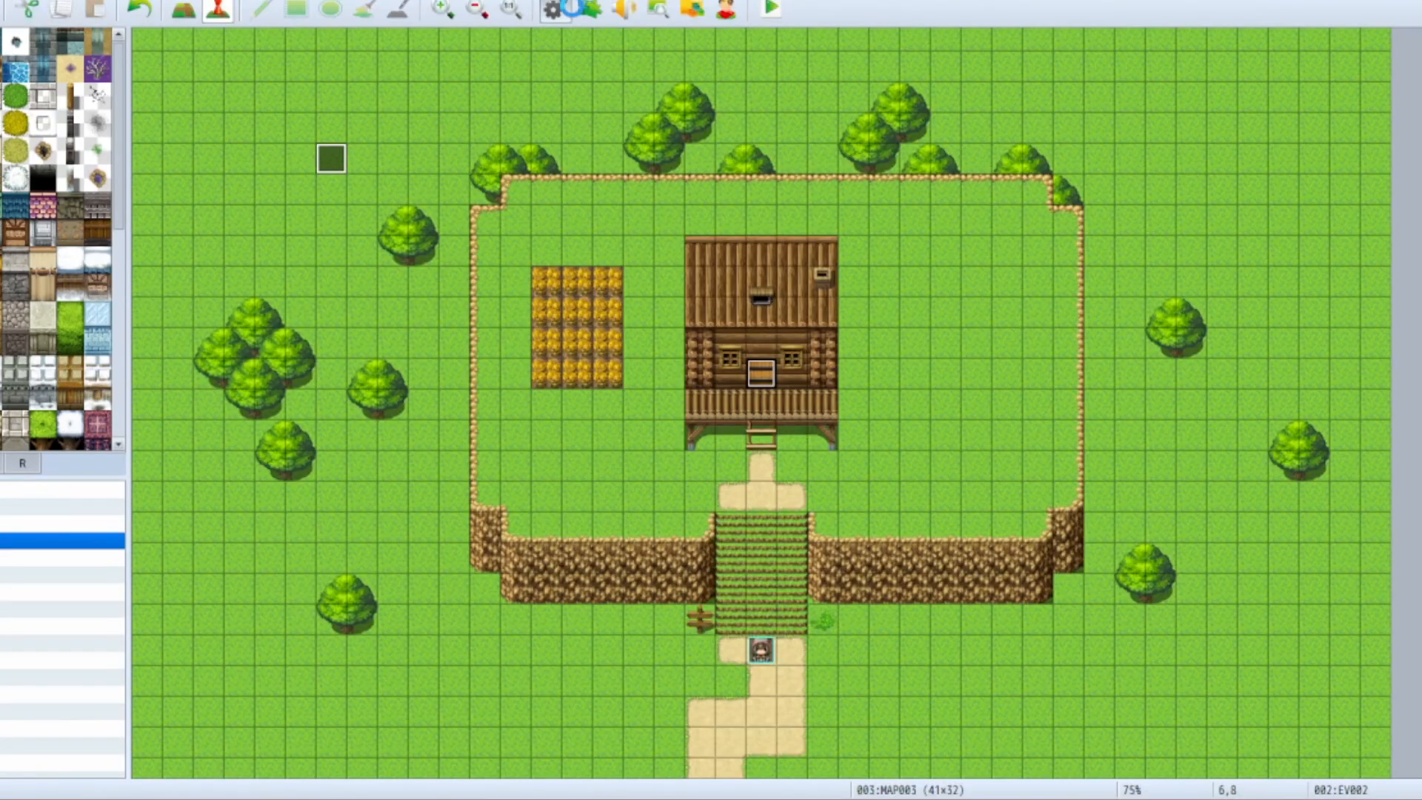
- Insert a Control Switches command before the Show Choices command in the Horror Menu common event
{"action": "left_click", "coordinate": [555, 10]}
{"action": "left_click", "coordinate": [385, 143]}
{"action": "left_click", "coordinate": [600, 228]}
{"action": "right_click", "coordinate": [662, 229]}
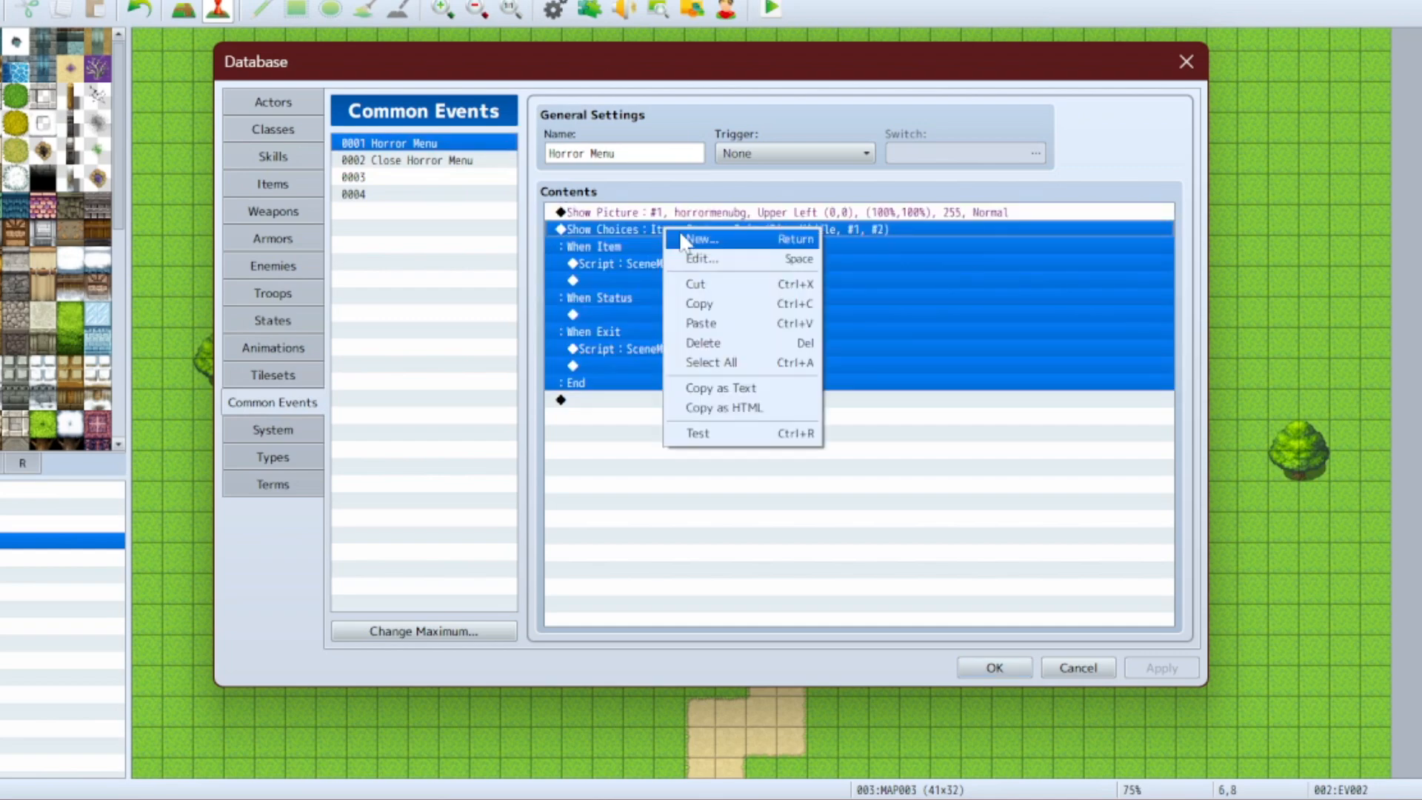
{"action": "left_click", "coordinate": [679, 235]}
{"action": "left_click", "coordinate": [750, 347]}
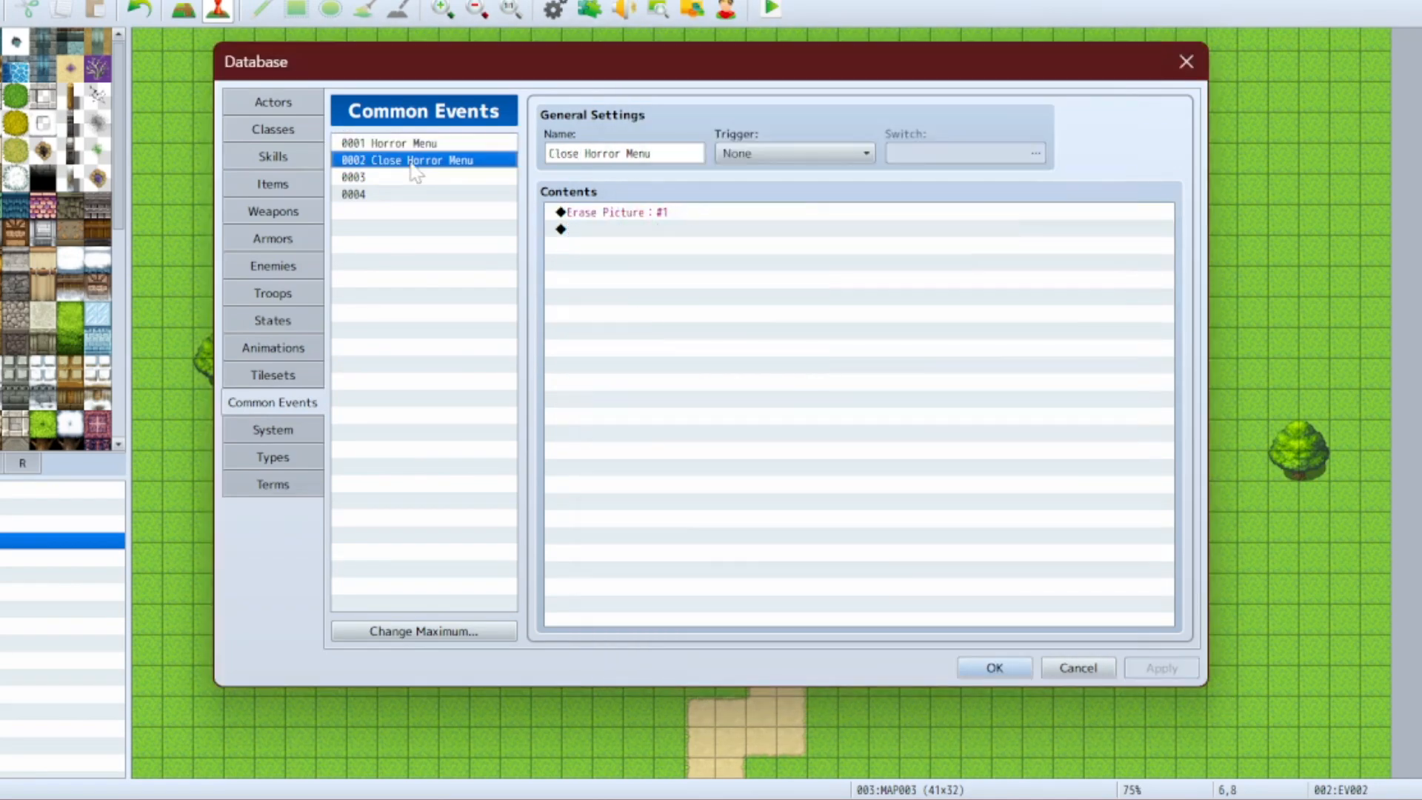
- In Close Horror Menu, turn switch 0001 Menu Open OFF before Erase Picture, save the database, and playtest the game
{"action": "double_click", "coordinate": [592, 229]}
{"action": "left_click", "coordinate": [751, 347]}
{"action": "left_click", "coordinate": [831, 447]}
{"action": "left_click", "coordinate": [873, 480]}
{"action": "left_click", "coordinate": [1161, 667]}
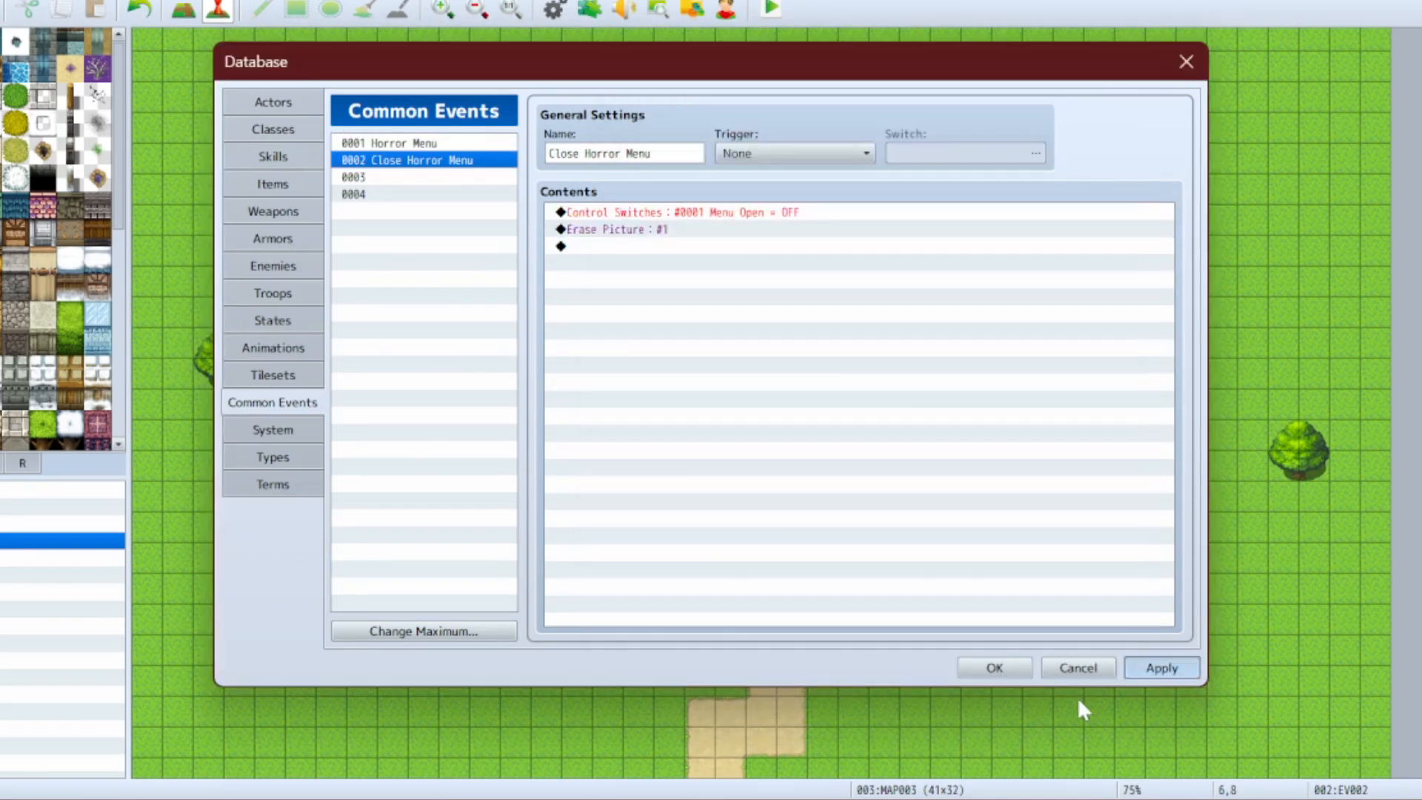
{"action": "left_click", "coordinate": [994, 668]}
{"action": "left_click", "coordinate": [771, 9]}
{"action": "key", "text": "Return"}
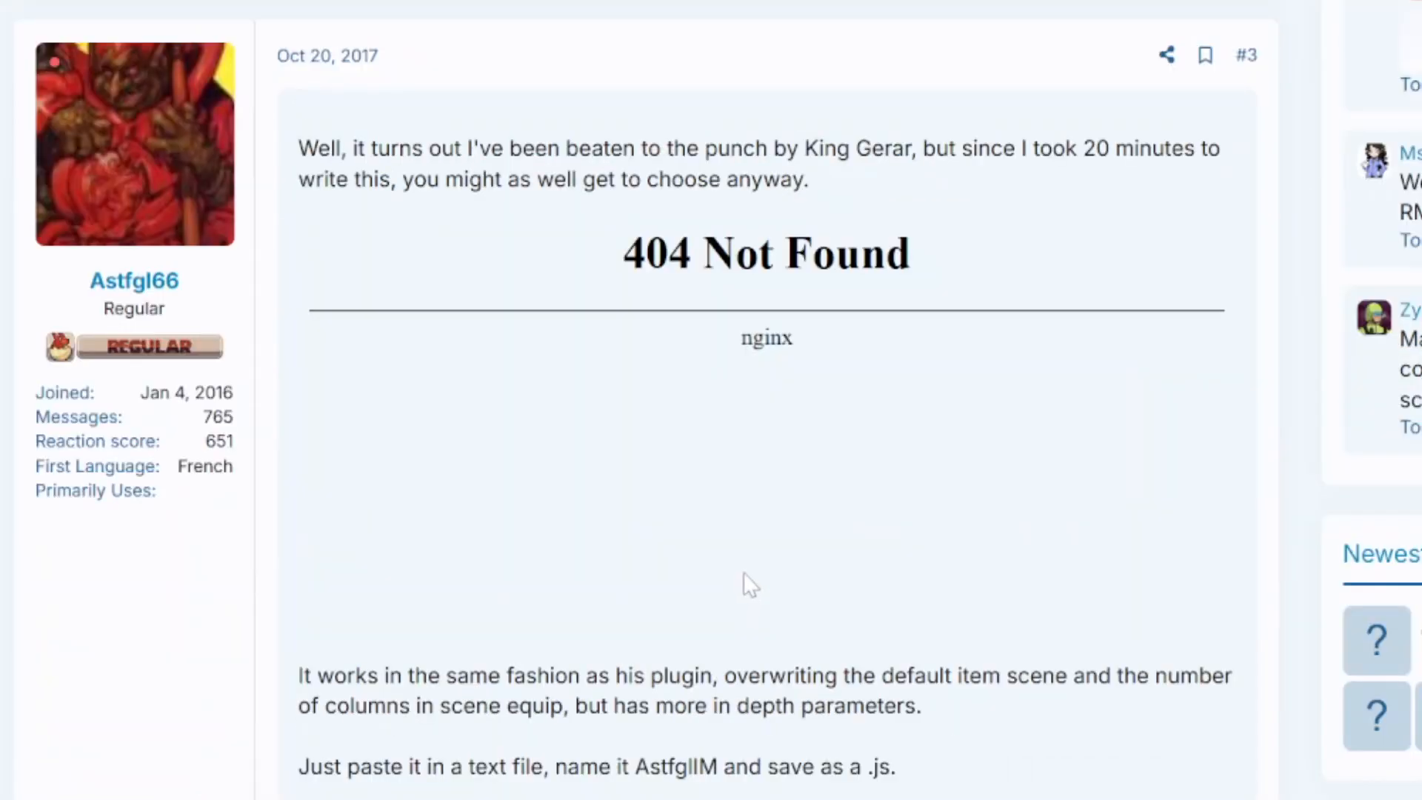
- Read the forum post about the AstfglIM item scene plugin and browse the item list in the playtest
{"action": "scroll", "coordinate": [744, 573], "scroll_direction": "down", "scroll_amount": 2}
{"action": "scroll", "coordinate": [739, 460], "scroll_direction": "up", "scroll_amount": 4}
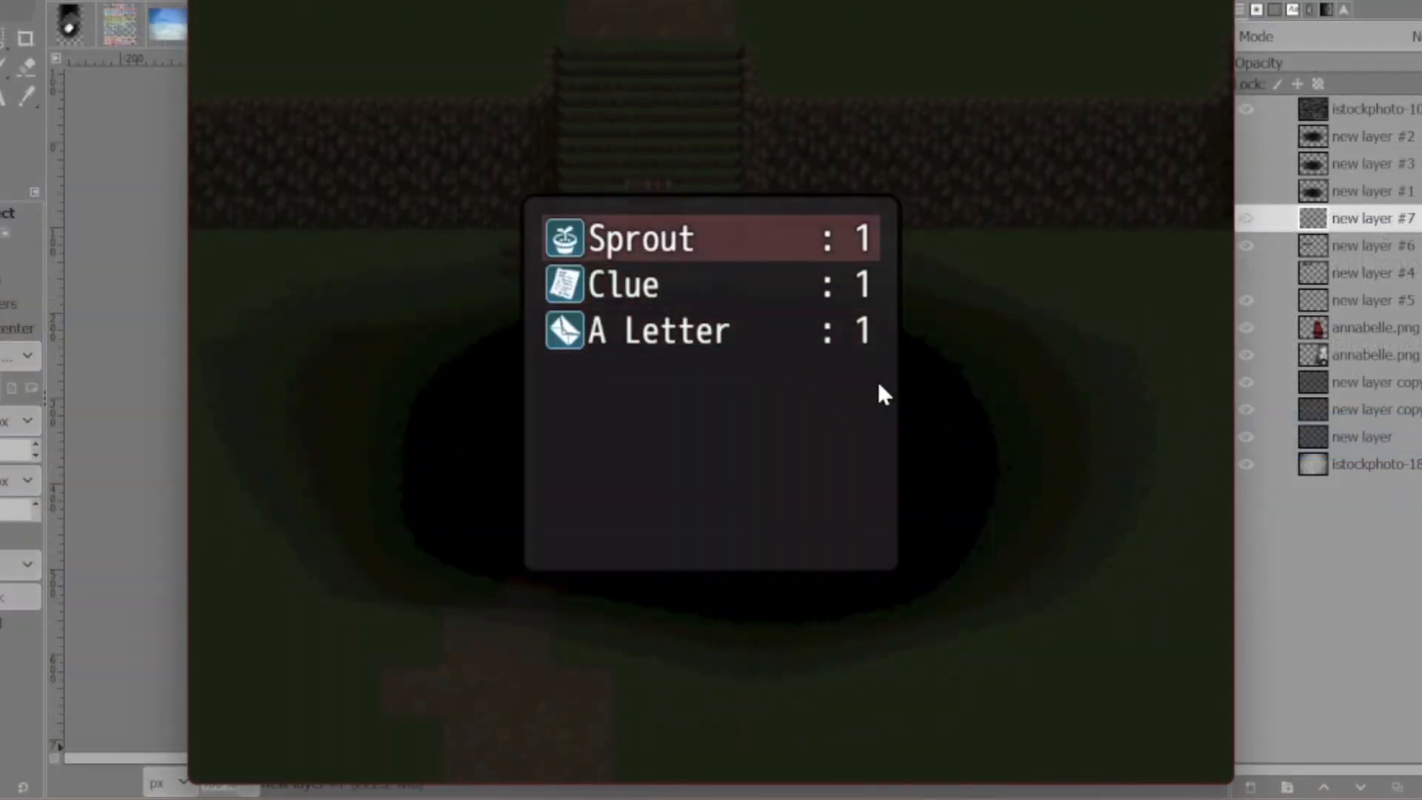
{"action": "key", "text": "Down"}
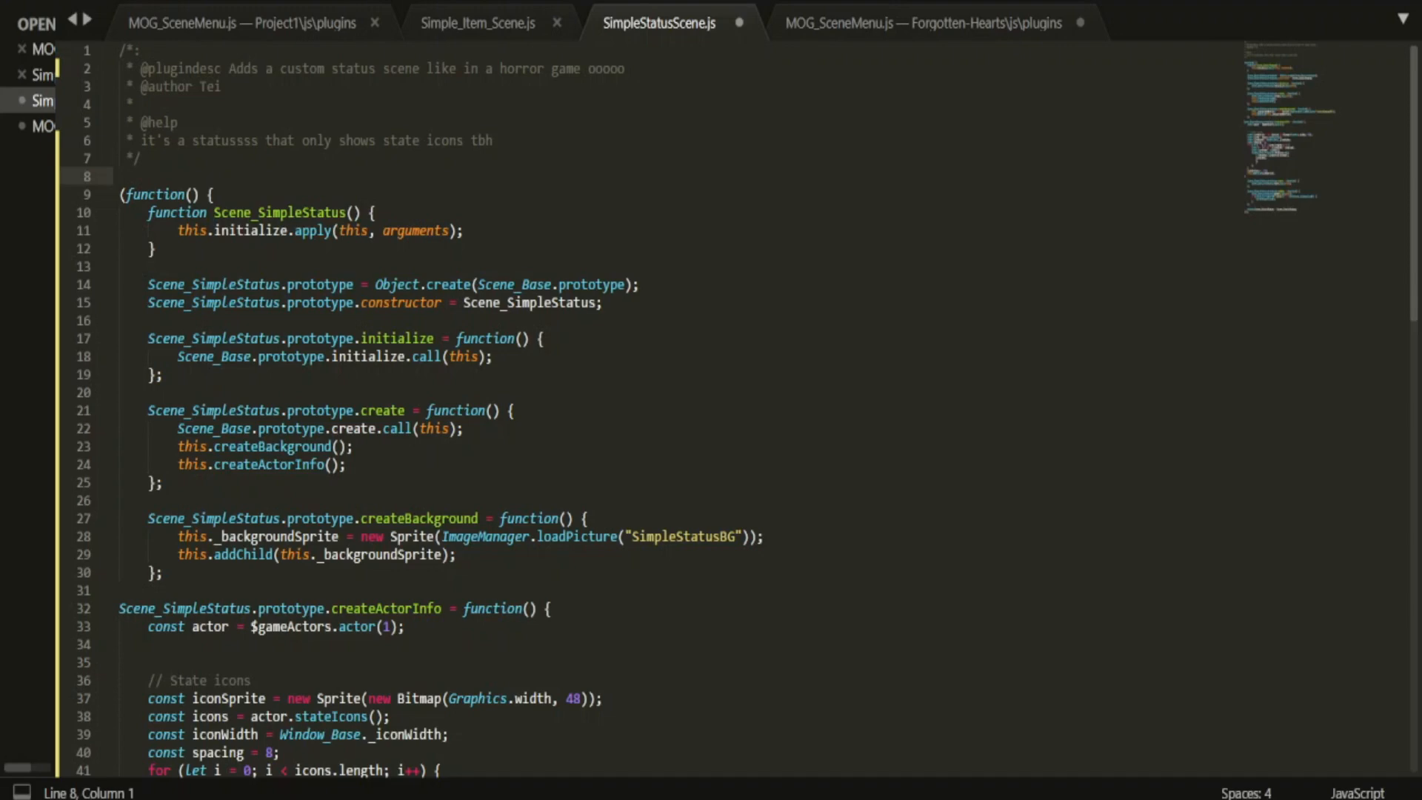
- Review the SimpleStatusScene.js plugin code from its header to the end and back
{"action": "scroll", "coordinate": [735, 412], "scroll_direction": "down", "scroll_amount": 6}
{"action": "scroll", "coordinate": [735, 412], "scroll_direction": "up", "scroll_amount": 6}
{"action": "scroll", "coordinate": [735, 412], "scroll_direction": "down", "scroll_amount": 13}
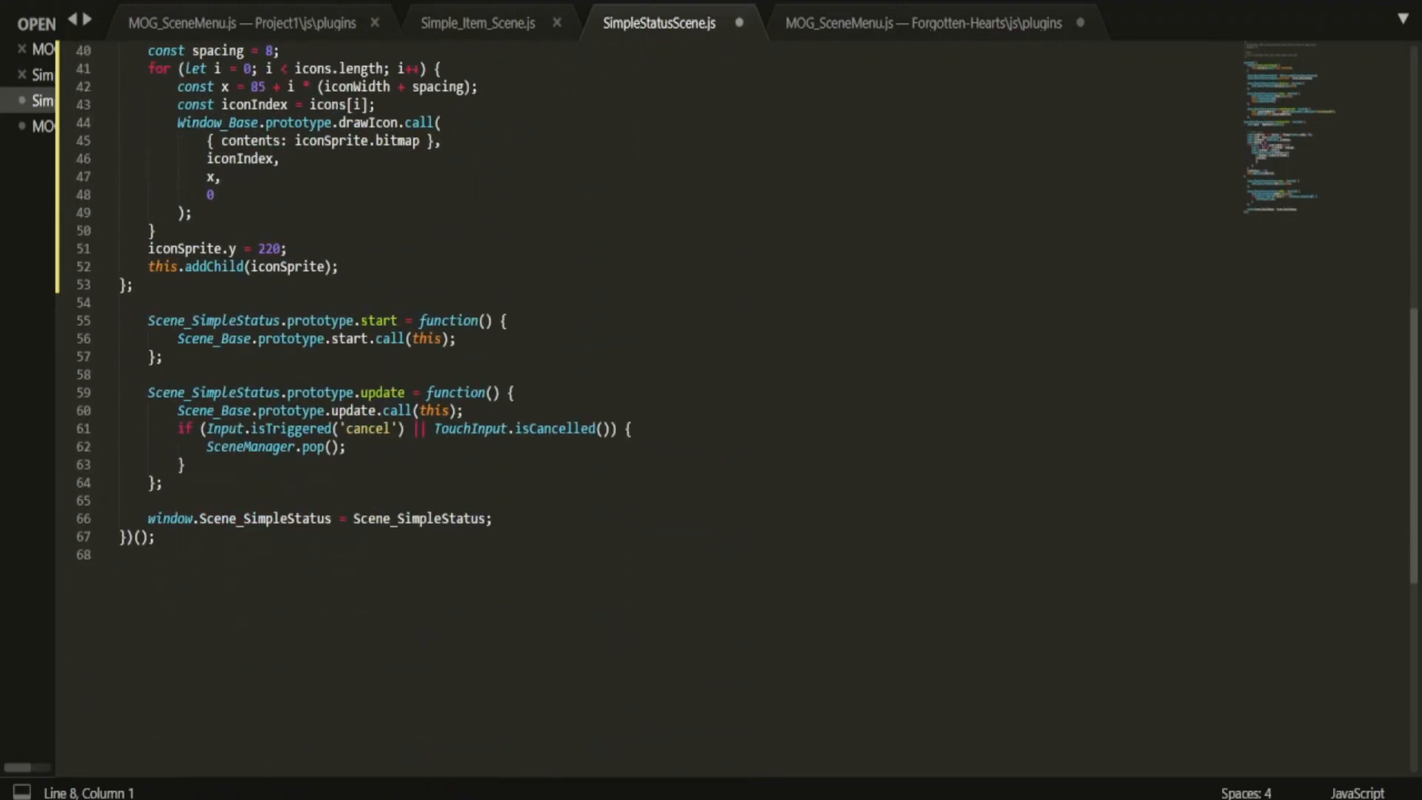
{"action": "scroll", "coordinate": [735, 411], "scroll_direction": "up", "scroll_amount": 13}
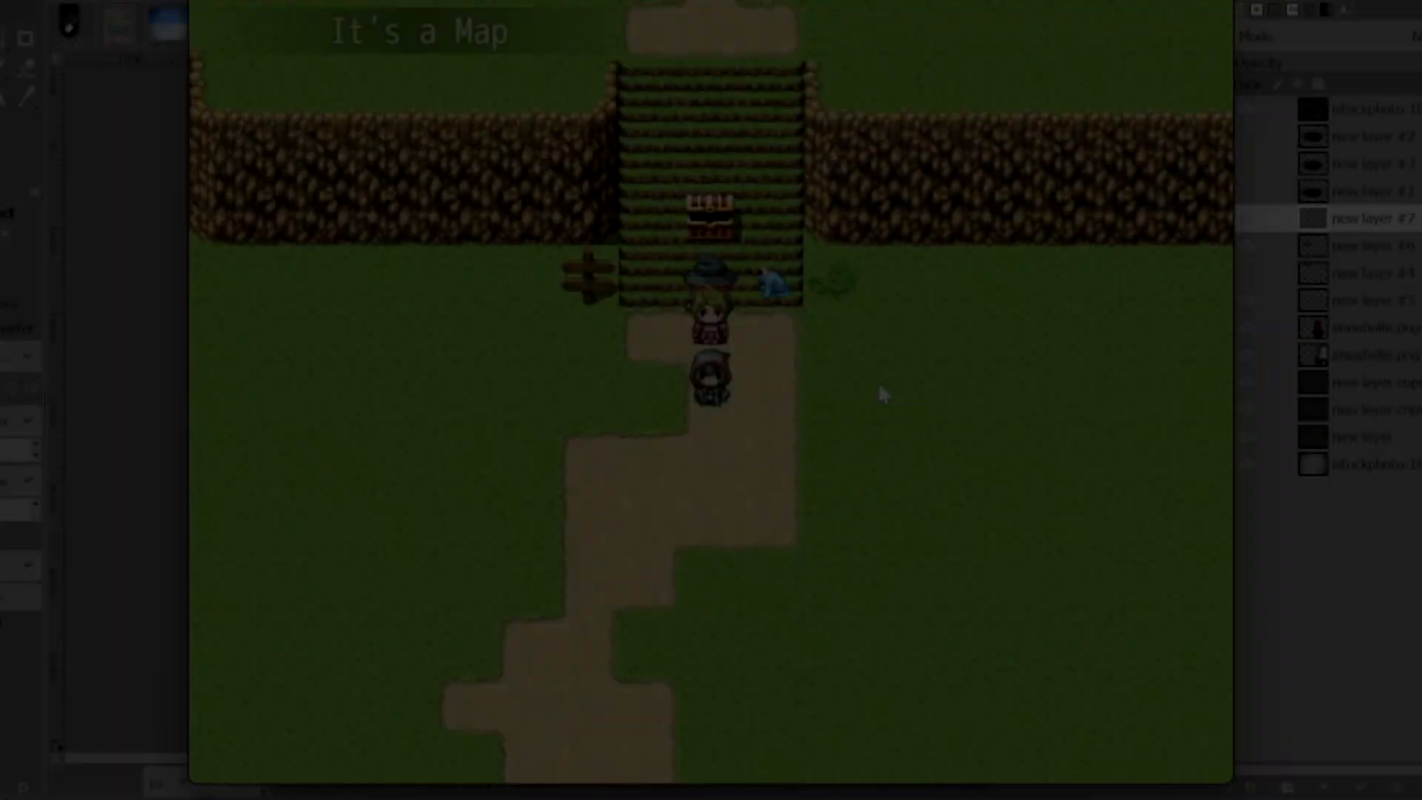
- Open the horror menu in the playtest and view its custom Status screen
{"action": "key", "text": "Escape"}
{"action": "key", "text": "Down"}
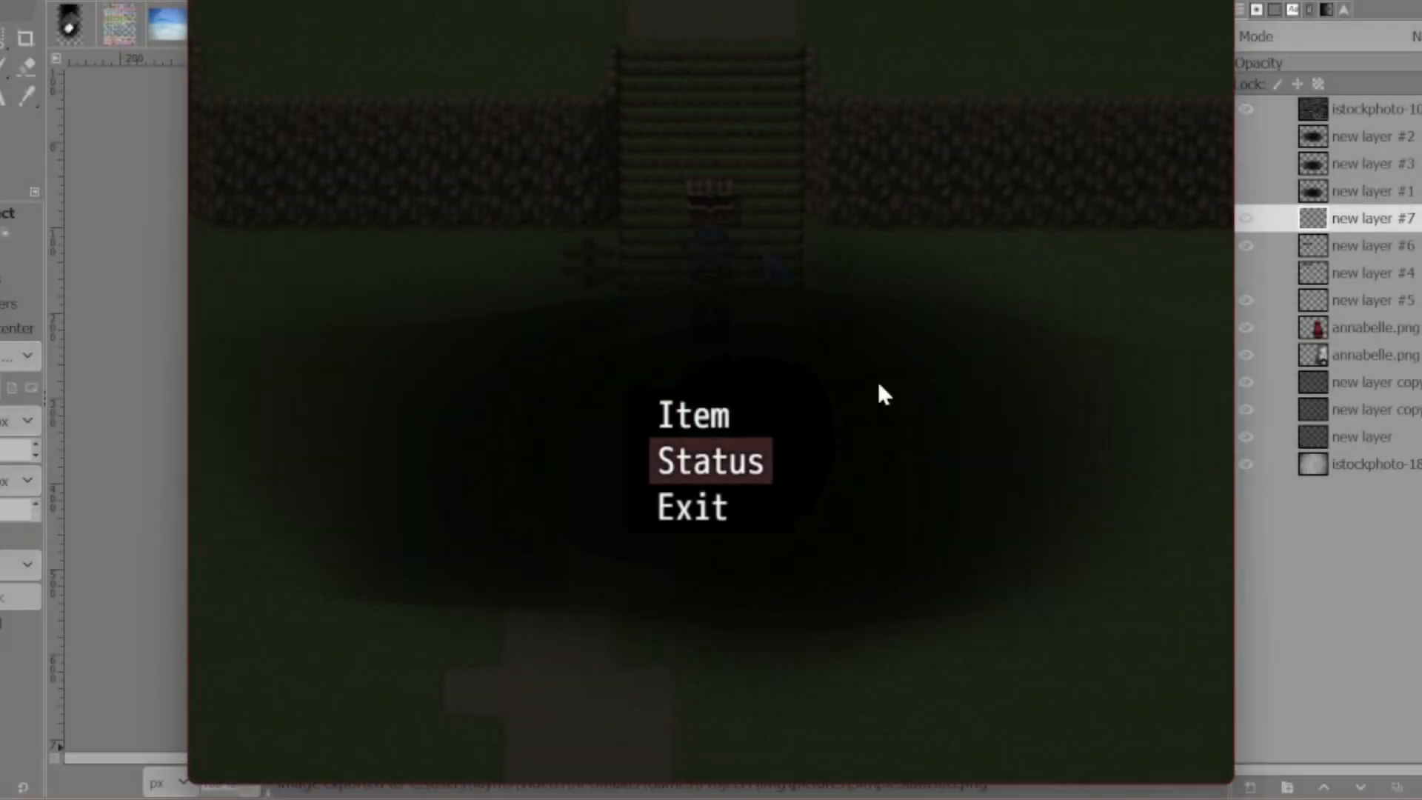
{"action": "key", "text": "Return"}
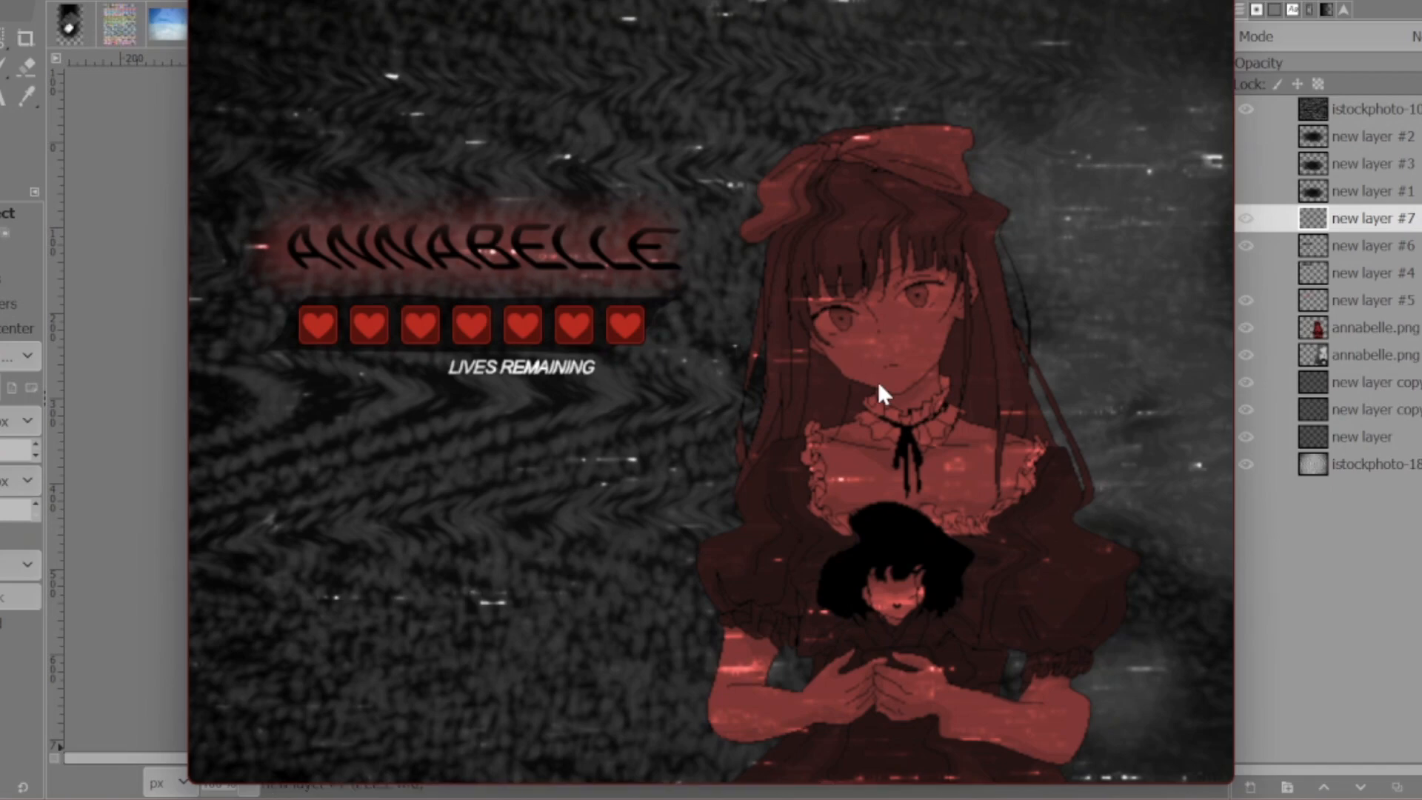
- Close the Status screen, reopen the horror menu from the map, and test moving between its Item and Status commands
{"action": "key", "text": "Escape"}
{"action": "key", "text": "Right"}
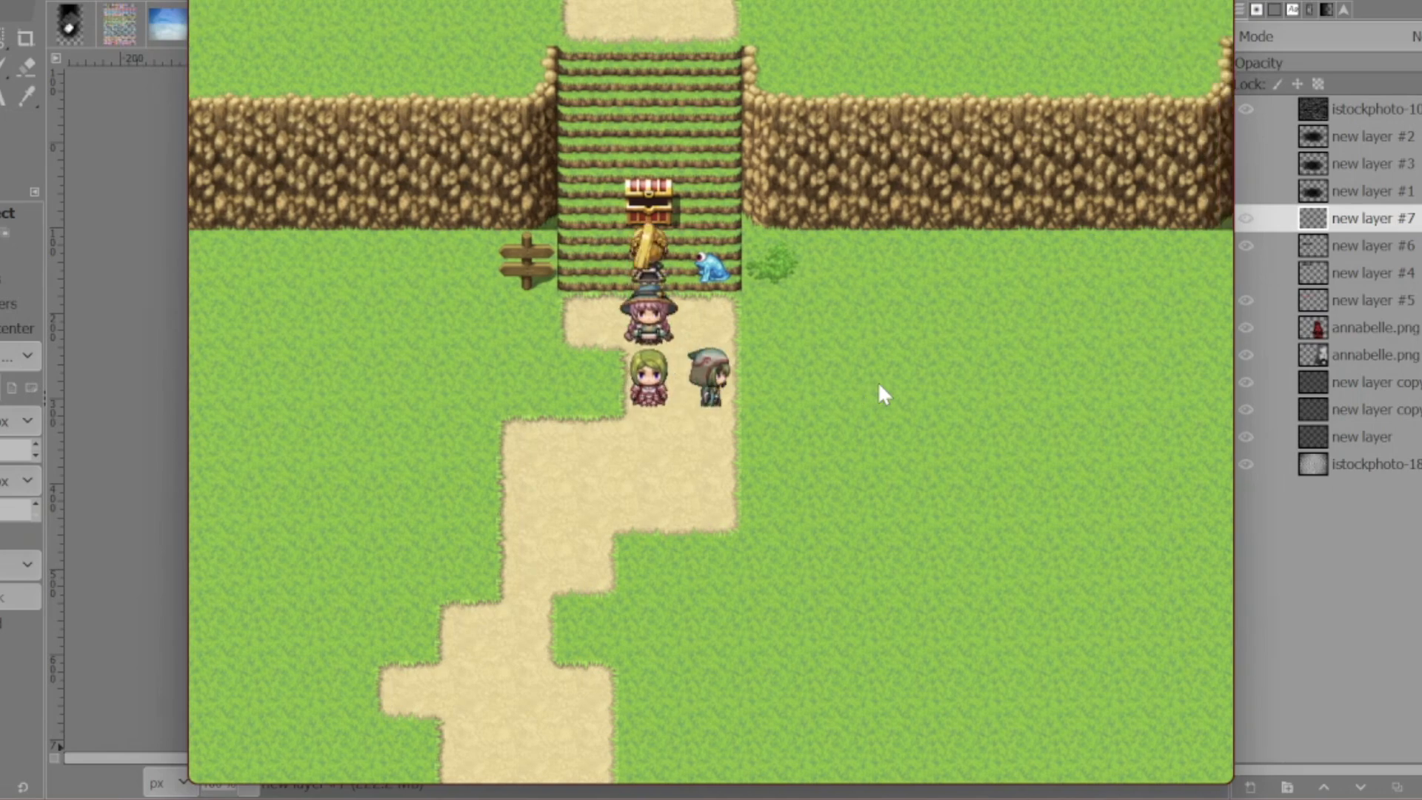
{"action": "key", "text": "Up"}
{"action": "key", "text": "Return"}
{"action": "key", "text": "Down"}
{"action": "key", "text": "Escape"}
{"action": "key", "text": "Down"}
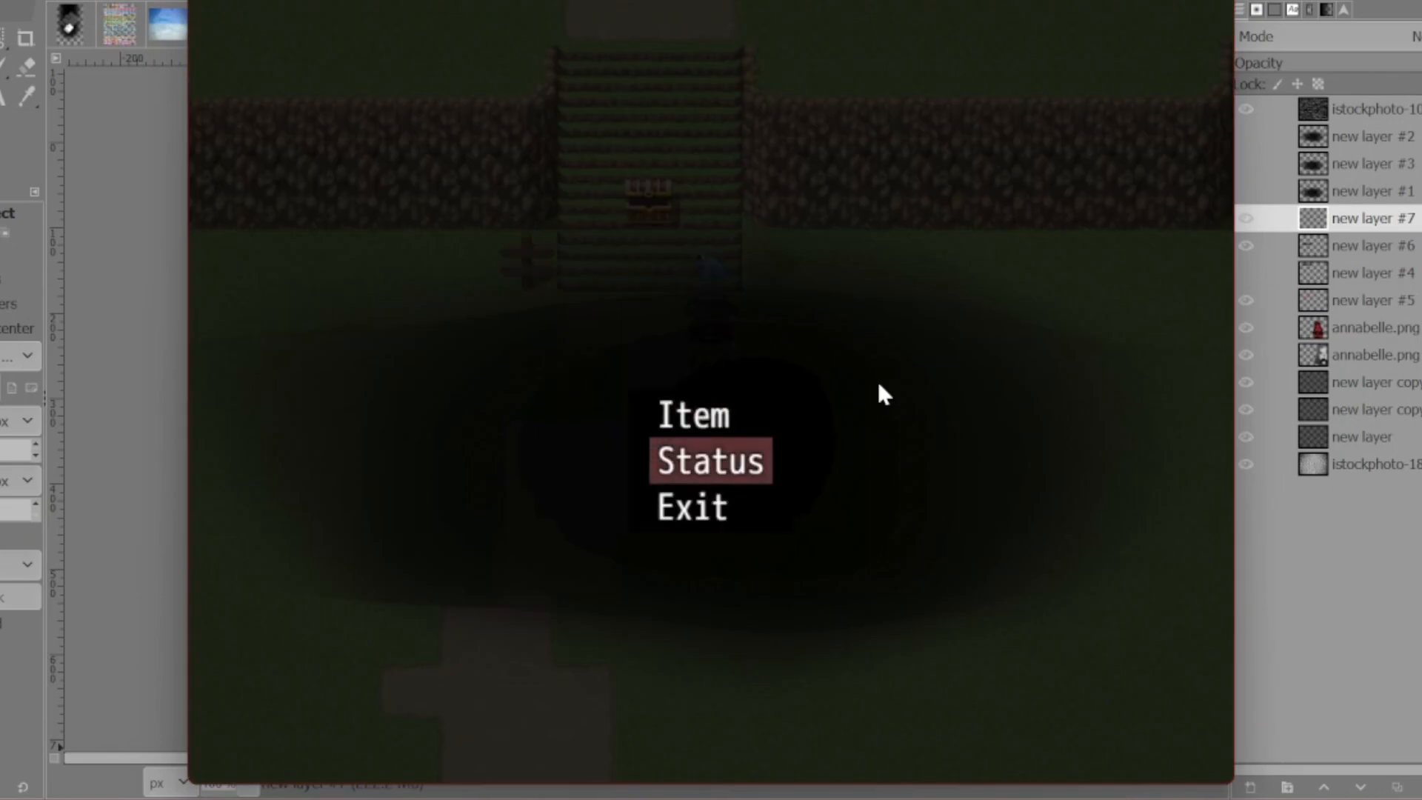
{"action": "key", "text": "Up"}
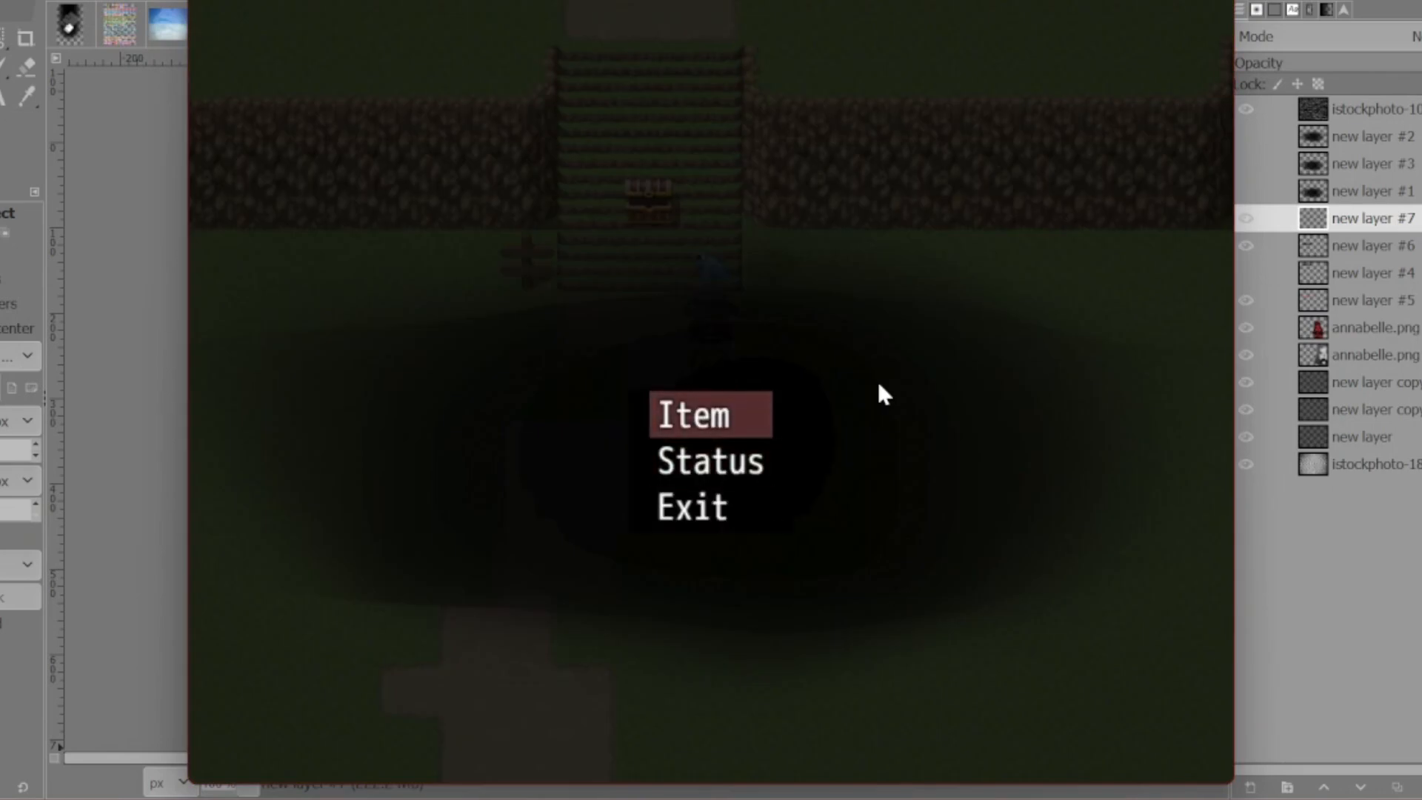
{"action": "key", "text": "Down"}
{"action": "key", "text": "Return"}
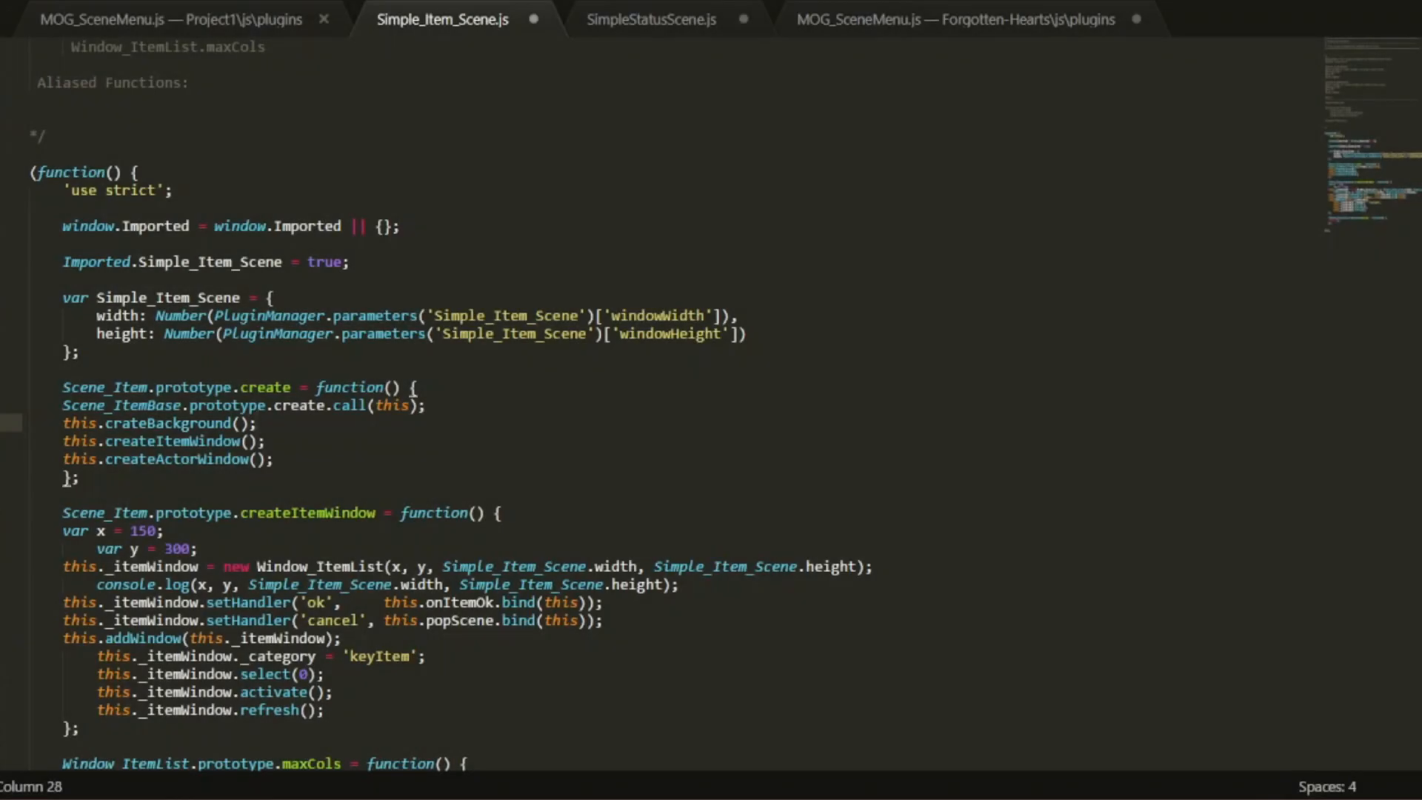
- In Simple_Item_Scene.js, add a Scene_Item.prototype.createBackground function between the create and createItemWindow functions
{"action": "left_click", "coordinate": [79, 478]}
{"action": "key", "text": "Return"}
{"action": "key", "text": "Return"}
{"action": "key", "text": "Return"}
{"action": "type", "text": "Sc"}
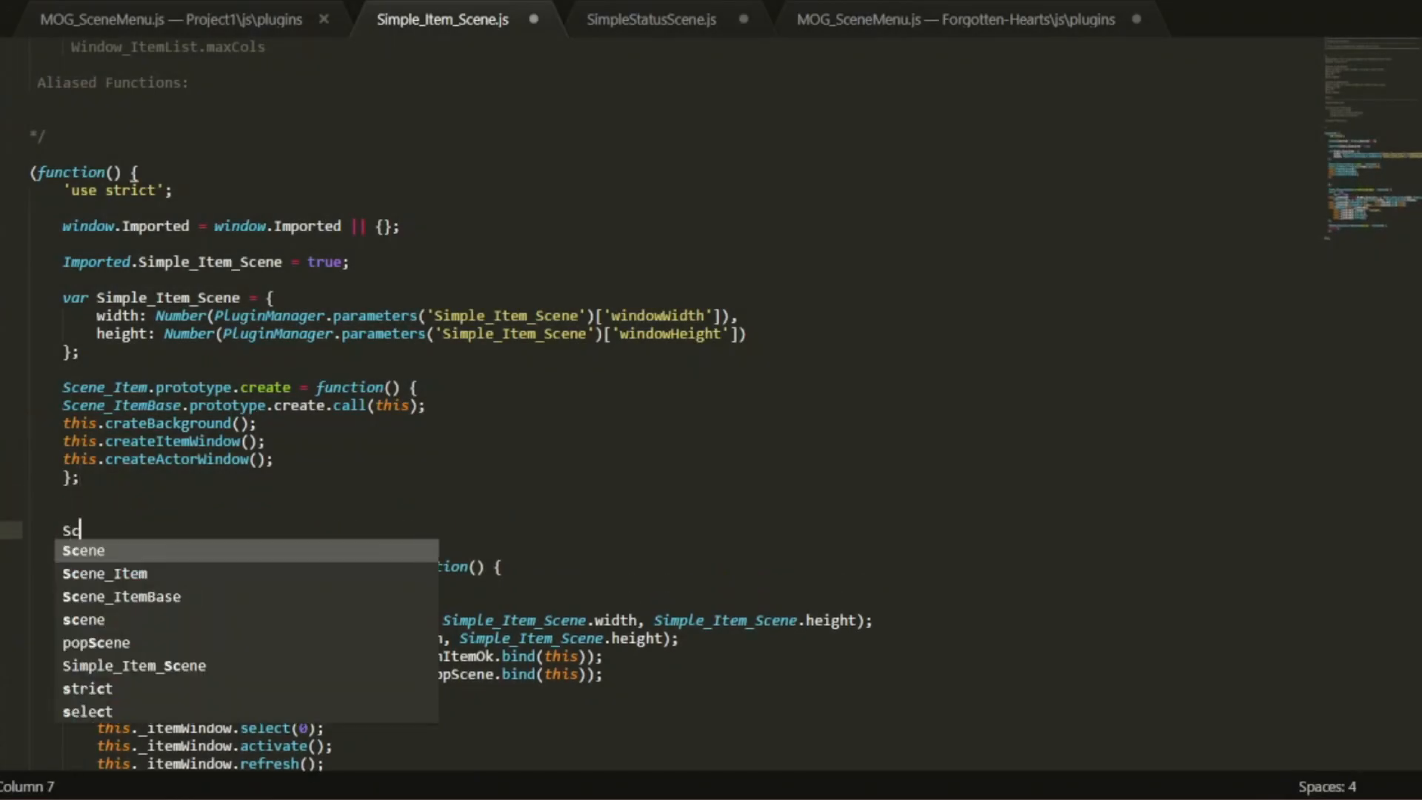
{"action": "type", "text": "ene_Item.prototype.cr"}
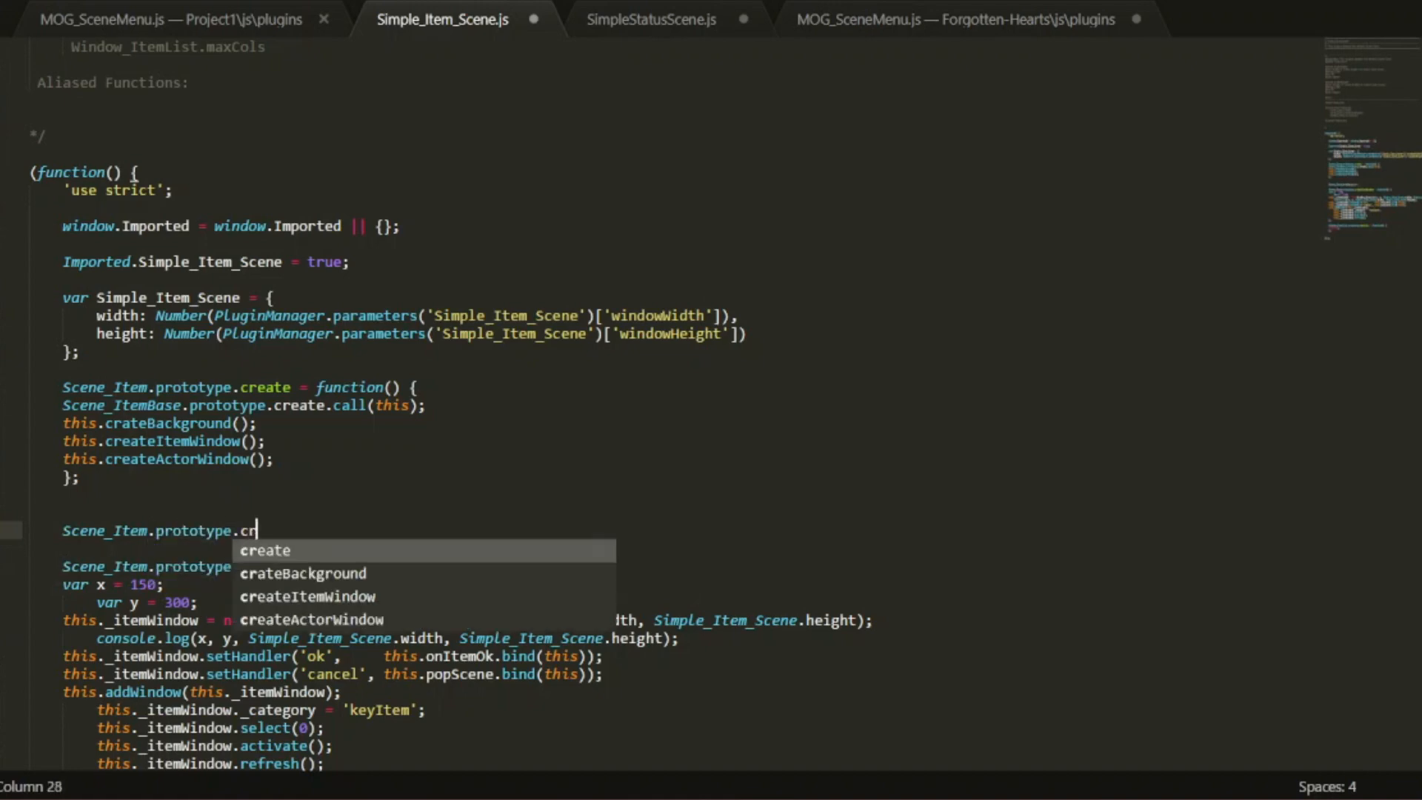
{"action": "type", "text": "eateBackground = function("}
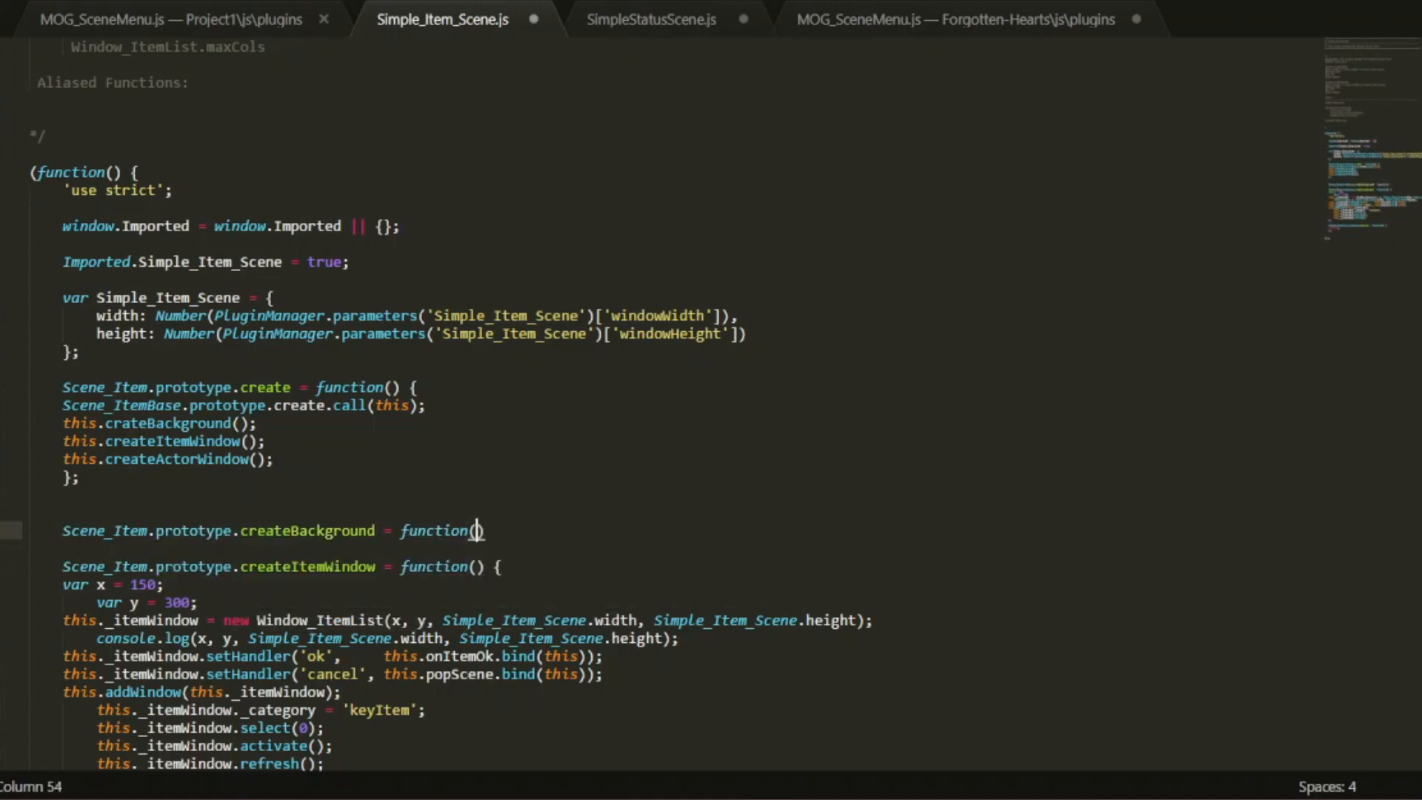
{"action": "type", "text": ") {"}
{"action": "key", "text": "Return"}
- Inside createBackground, add an if block checking Simple_Item_Scene.backgroundImage that assigns a new Sprite to this._backgroundSprite
{"action": "type", "text": "if (Simple_Item_Scene.backg"}
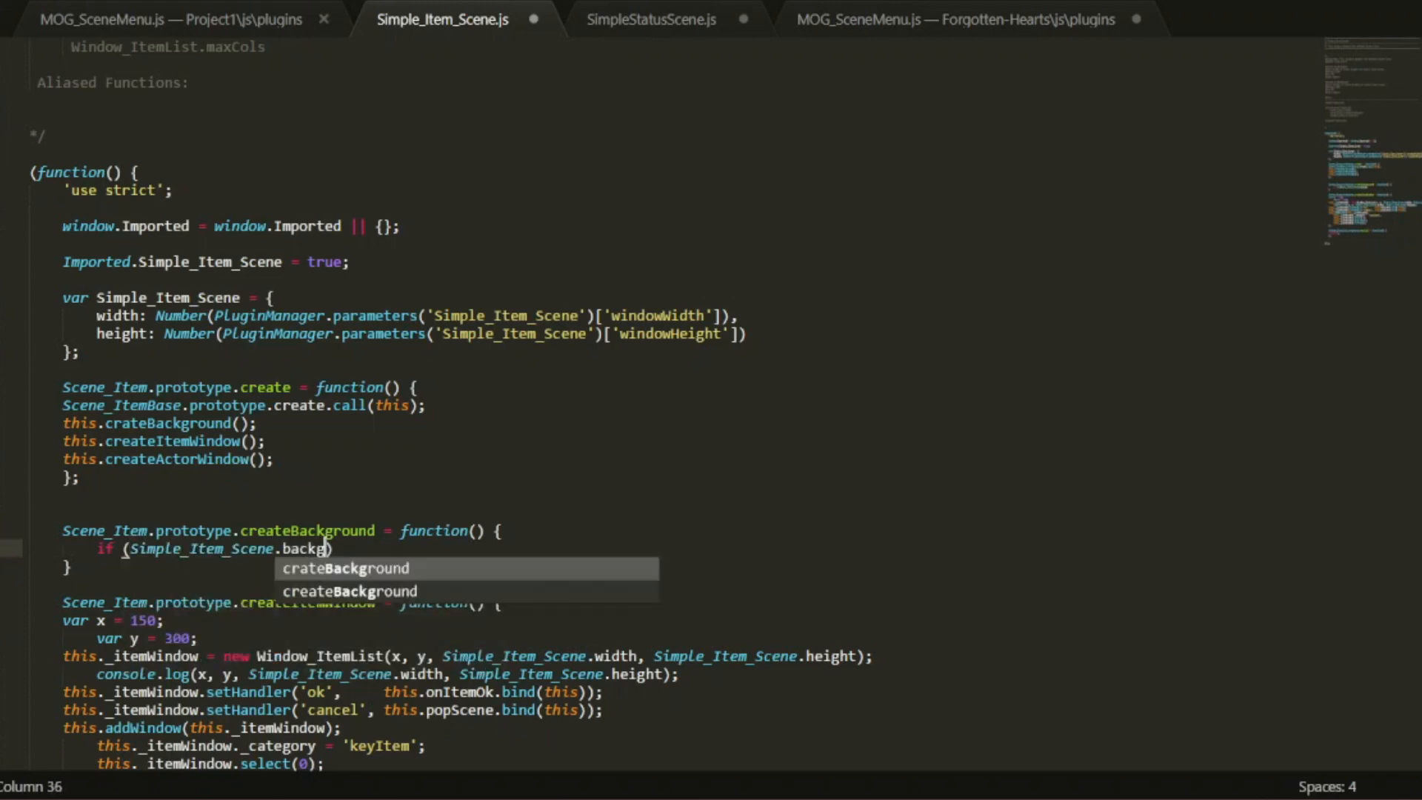
{"action": "type", "text": "roundImage)  {"}
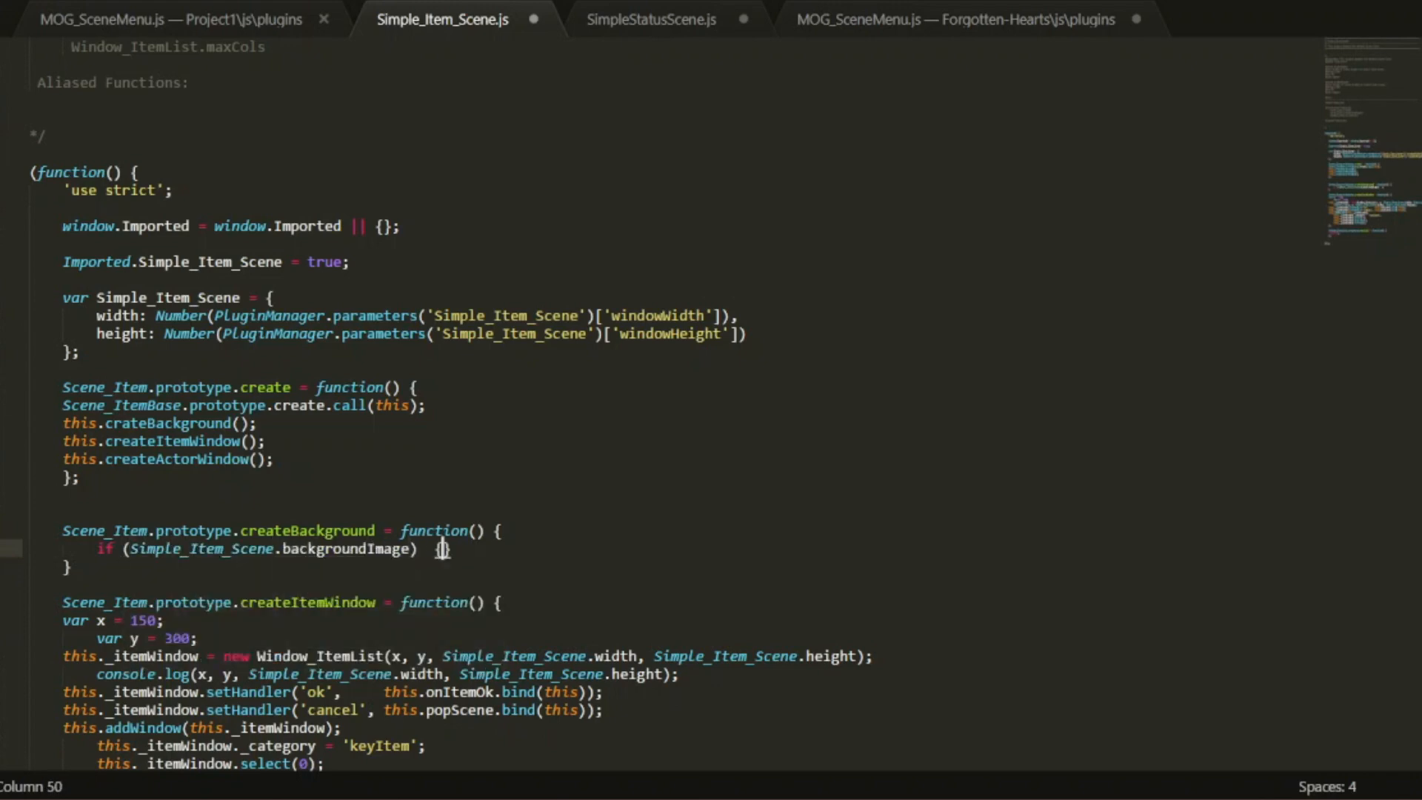
{"action": "key", "text": "Return"}
{"action": "type", "text": "this._background"}
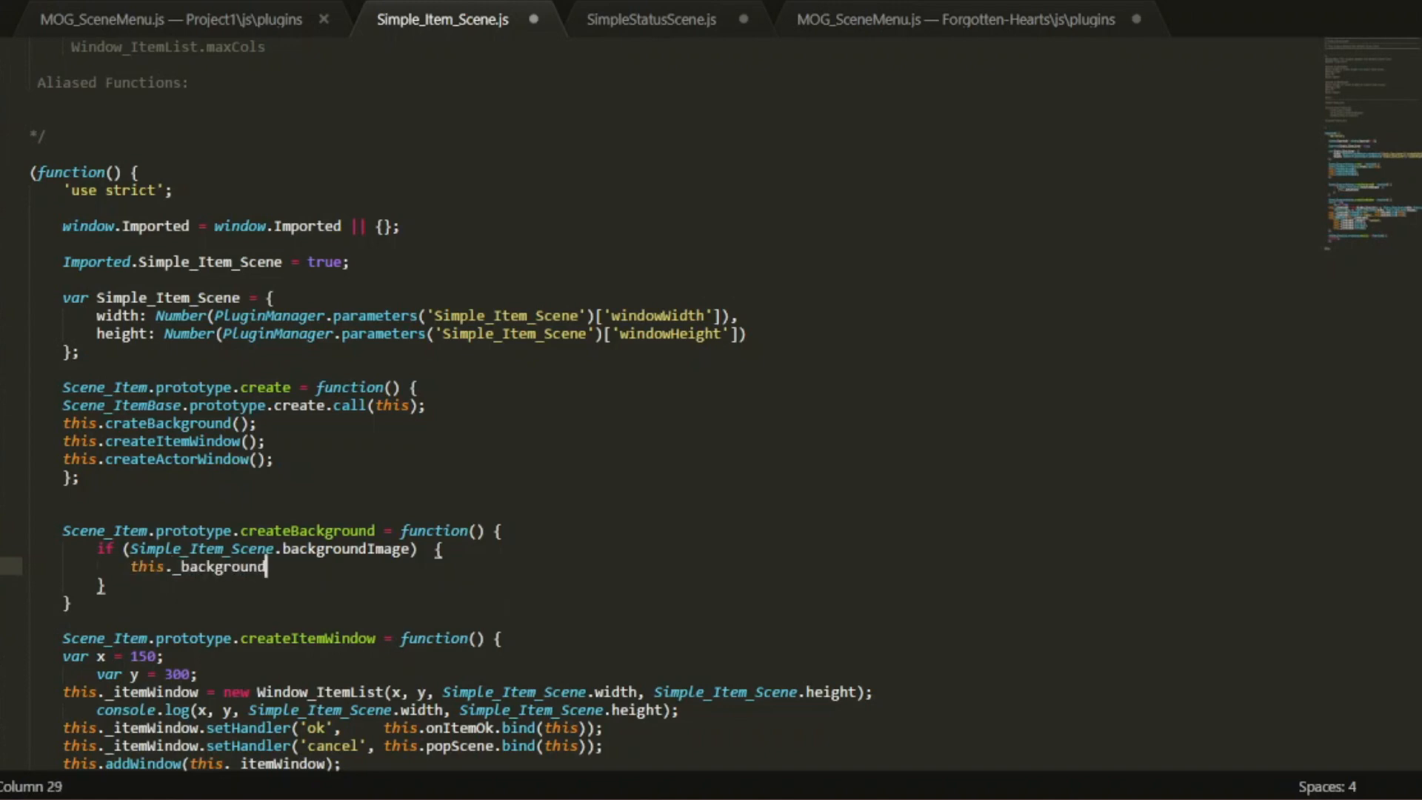
{"action": "type", "text": "Sprite = new Sprite();"}
{"action": "key", "text": "Return"}
- Assign this._backgroundSprite.bitmap using ImageManager.loadBitmap with 'img/pictures/' and Simple_Item_Scene.backgroundImage
{"action": "type", "text": "this._backgroundSprite"}
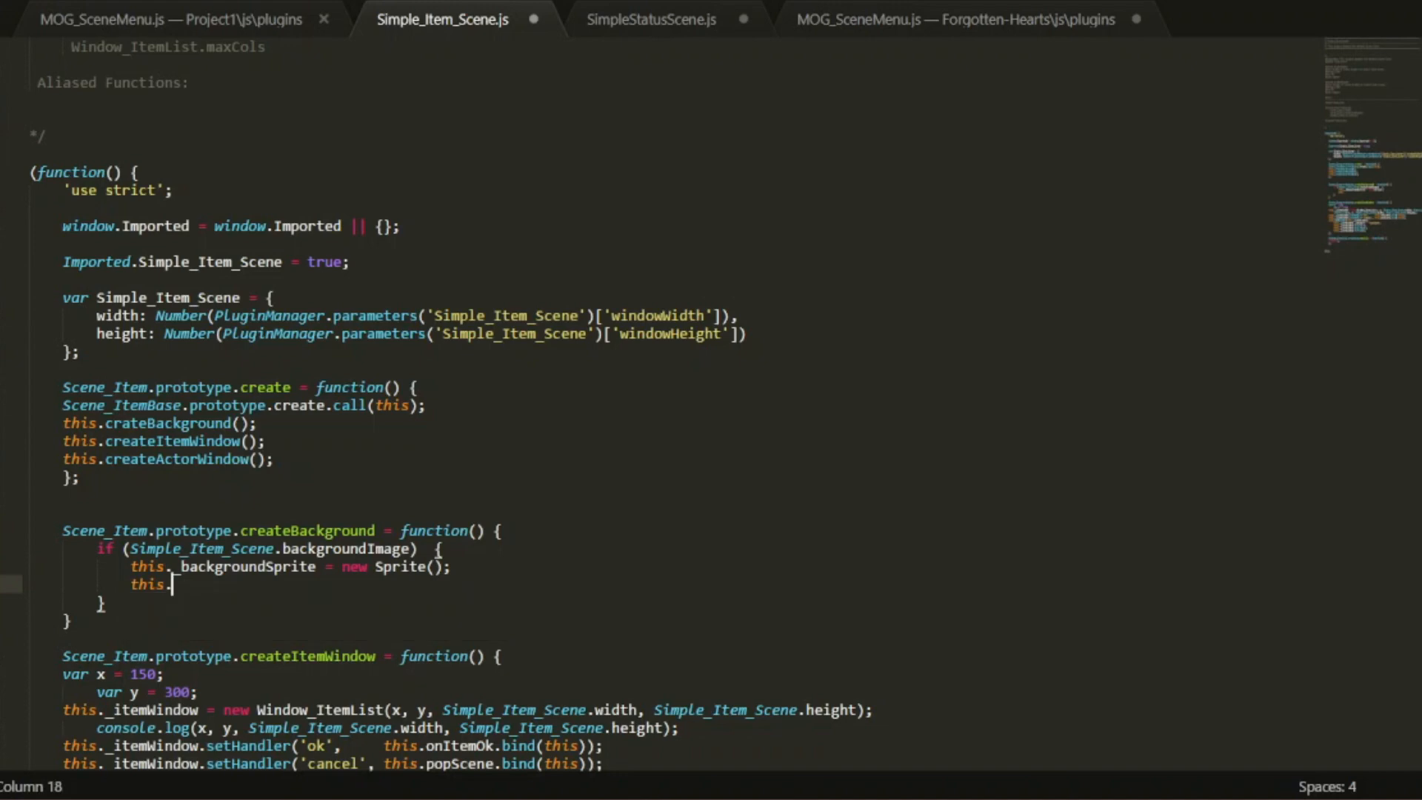
{"action": "type", "text": ".bitmap = ImageManager.lo"}
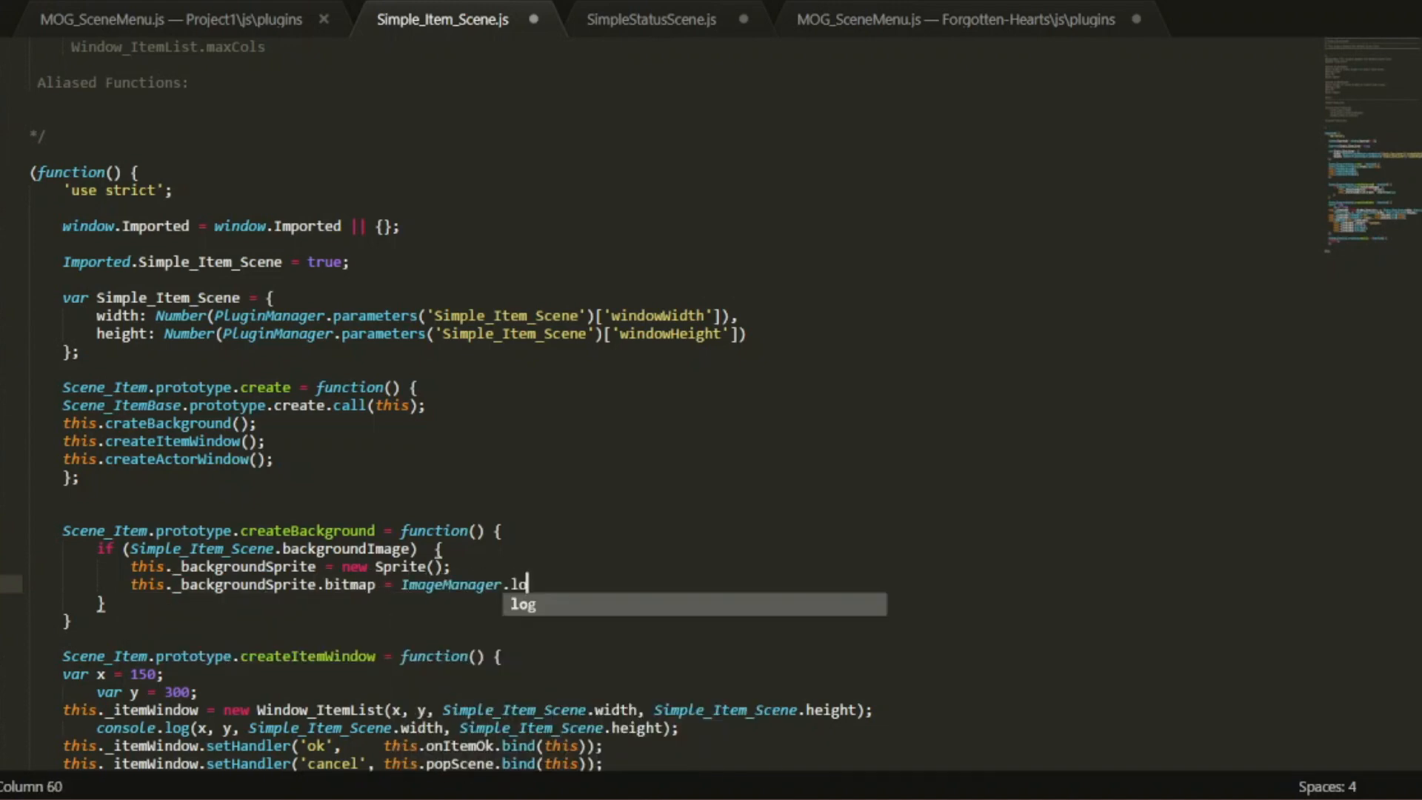
{"action": "type", "text": "adBitmap('img/pictu"}
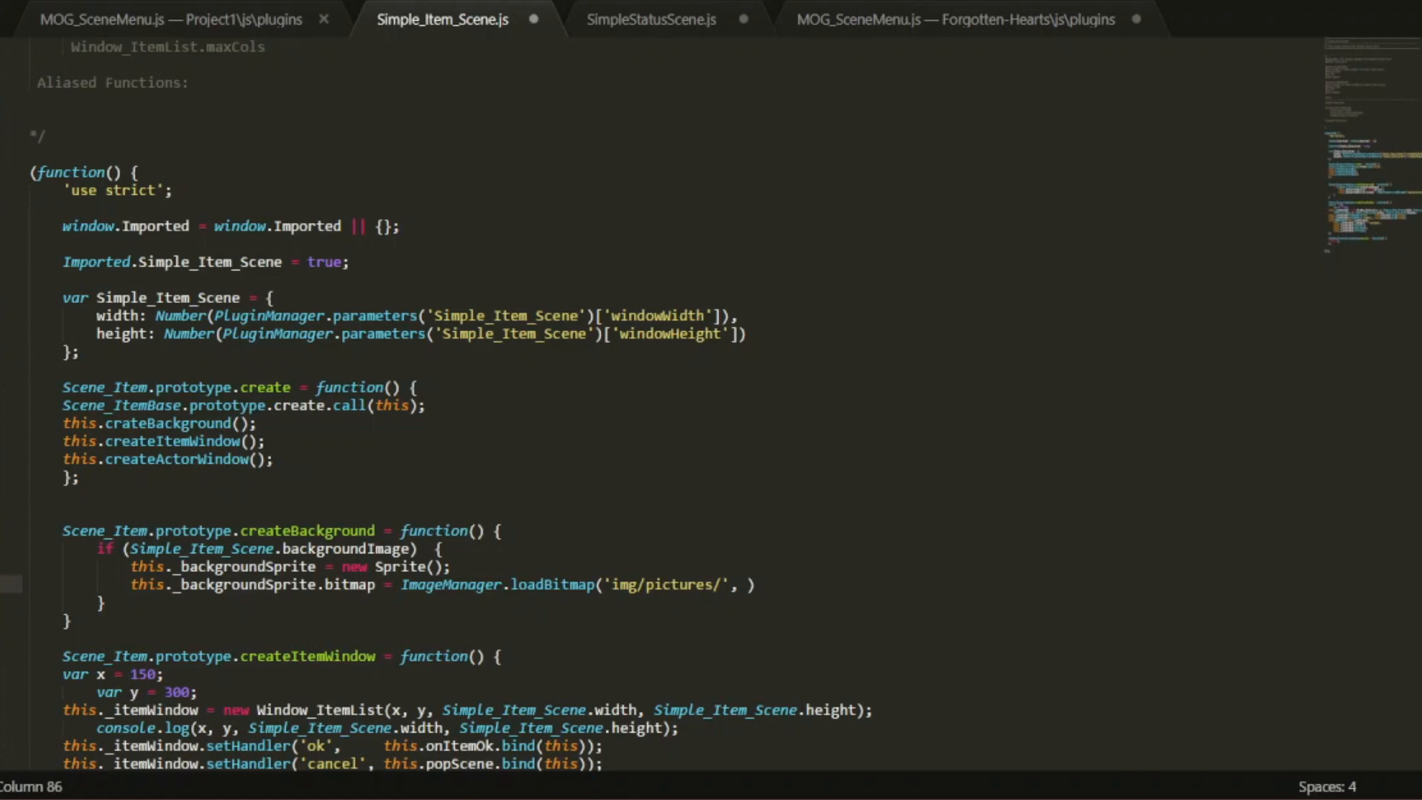
{"action": "type", "text": "res/', Simple_Item_Scene.backgroundImage"}
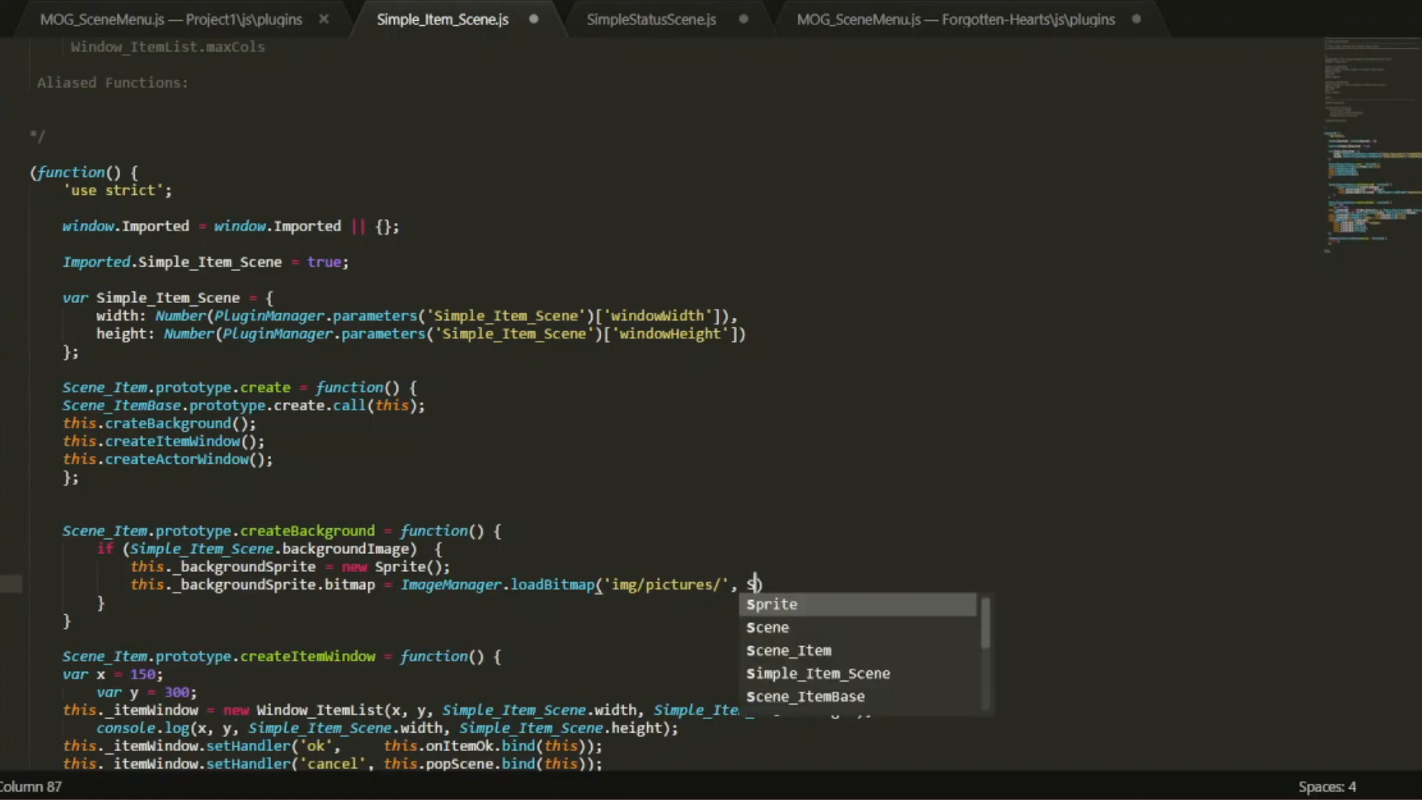
{"action": "key", "text": "Return"}
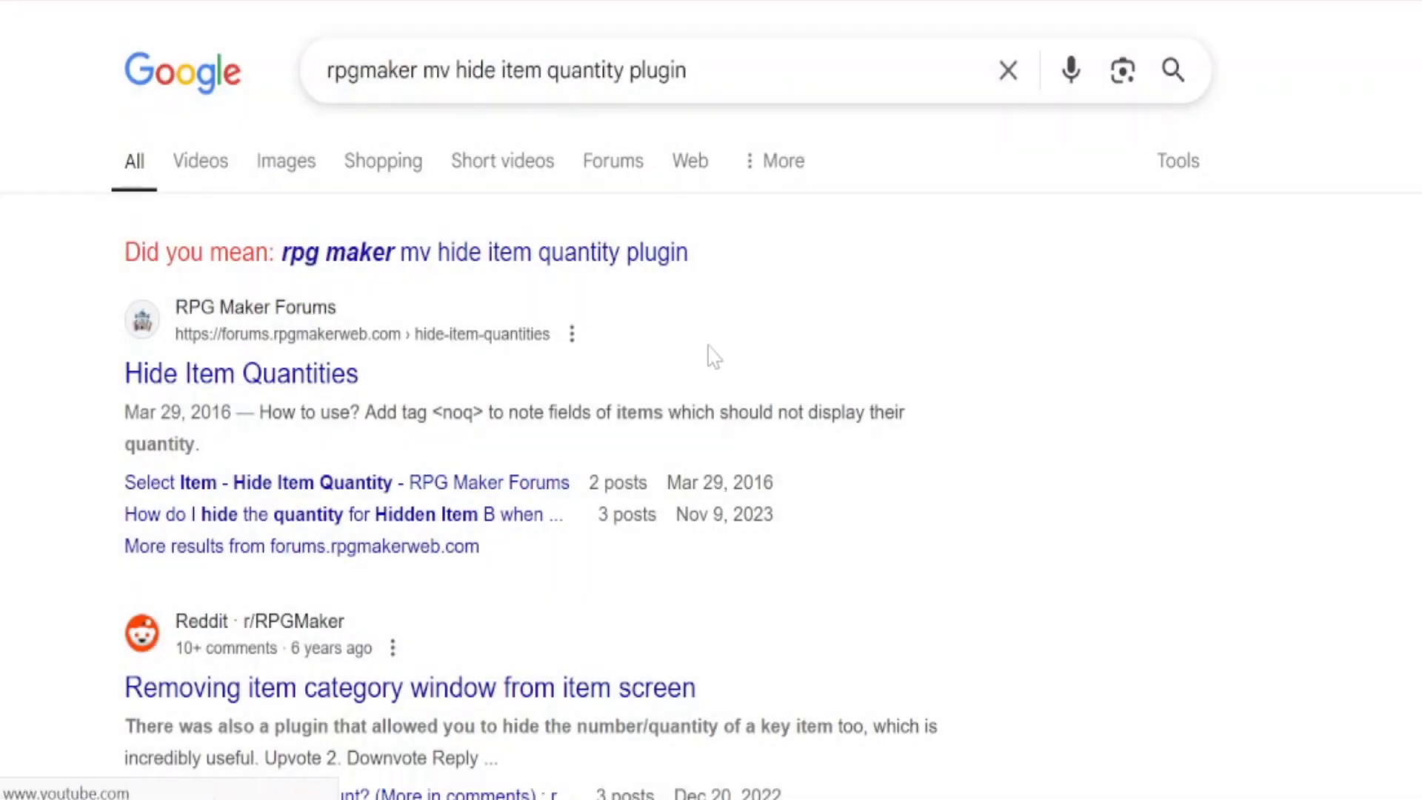
- Switch to Google and browse the search results for "rpgmaker mv hide item quantity plugin"
{"action": "left_click", "coordinate": [708, 345]}
{"action": "scroll", "coordinate": [707, 331], "scroll_direction": "down", "scroll_amount": 5}
{"action": "scroll", "coordinate": [710, 340], "scroll_direction": "down", "scroll_amount": 10}
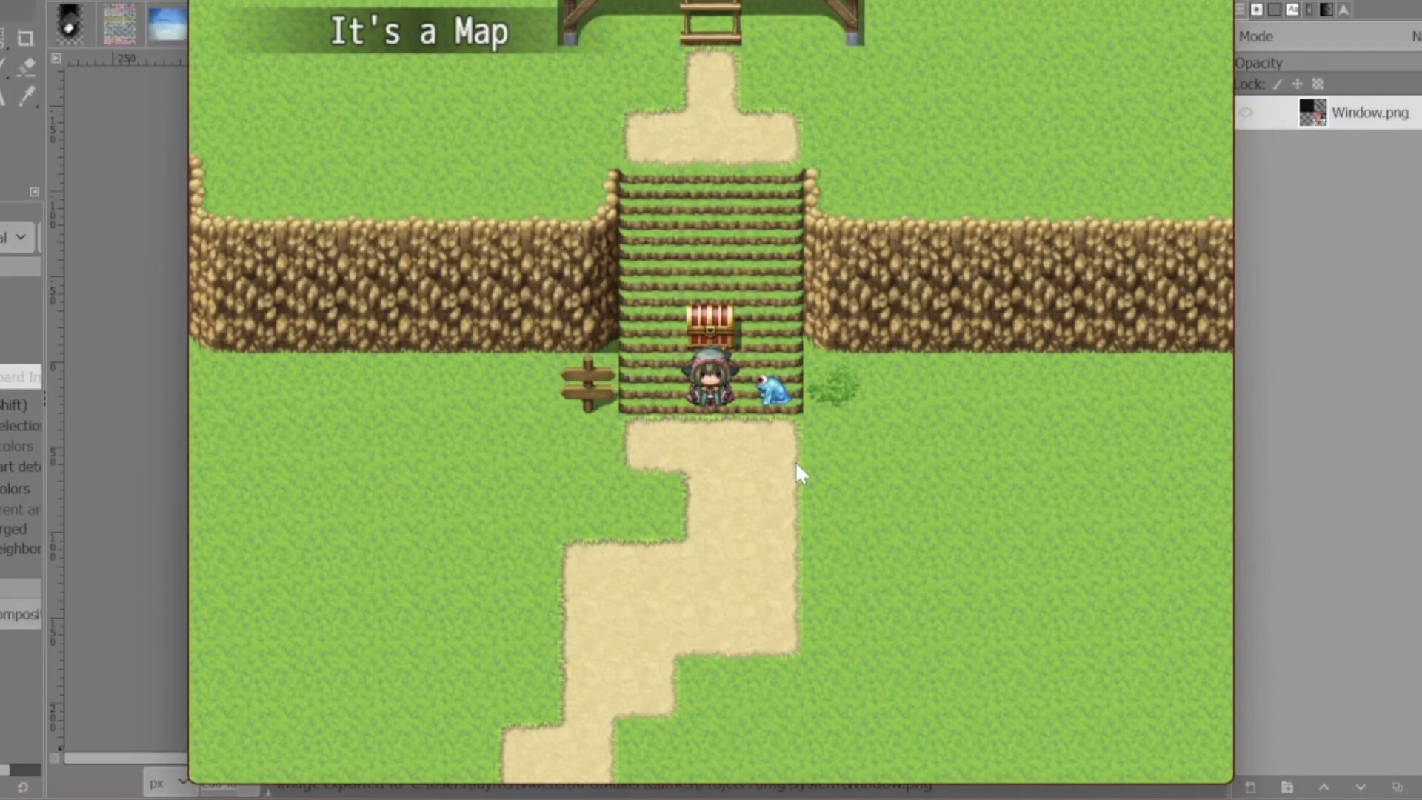
- Switch to the playtest, browse the item list on the horror menu's custom Item screen, and leave the menu
{"action": "key", "text": "Up"}
{"action": "key", "text": "Down"}
{"action": "key", "text": "Escape"}
{"action": "key", "text": "Up"}
{"action": "key", "text": "Down"}
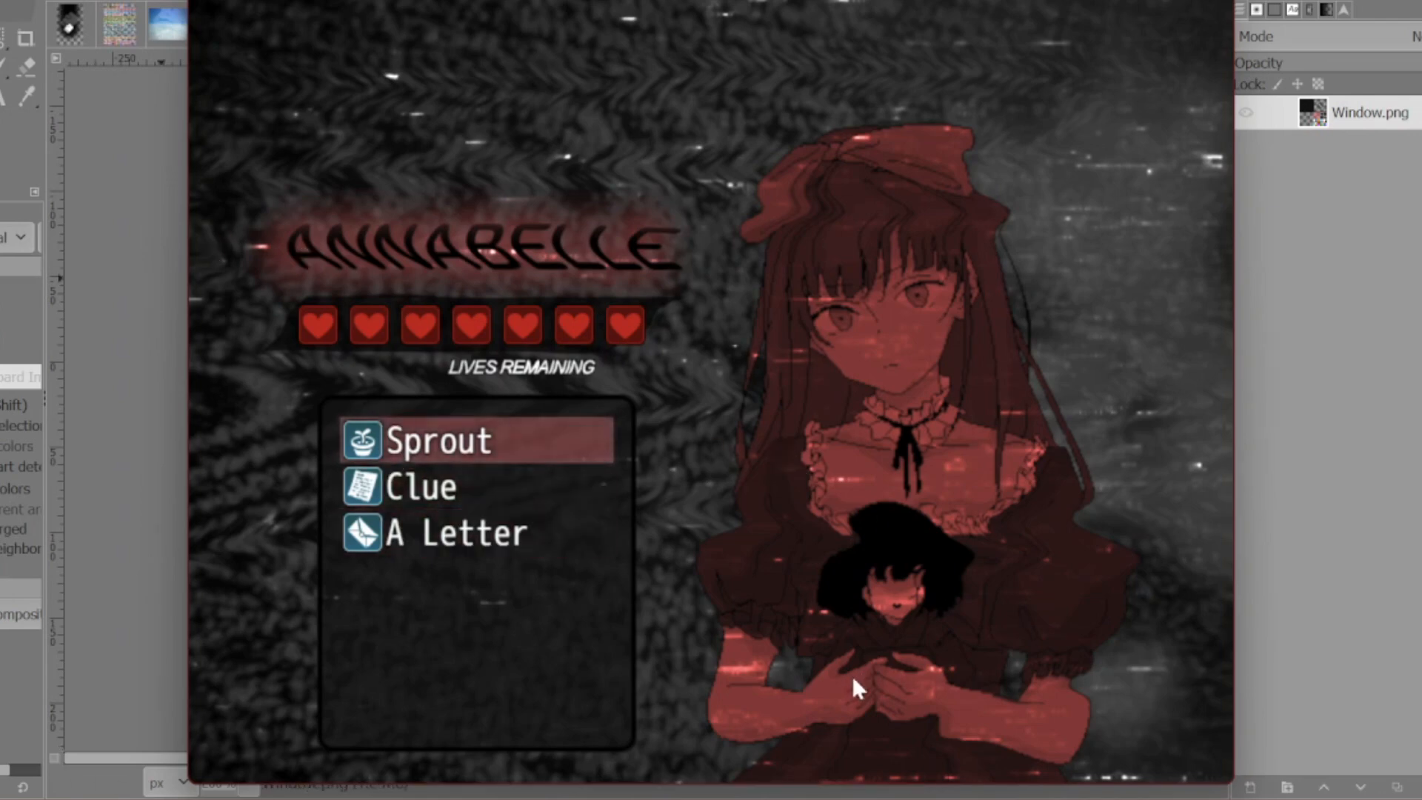
{"action": "key", "text": "Down"}
{"action": "key", "text": "Down"}
{"action": "key", "text": "Down"}
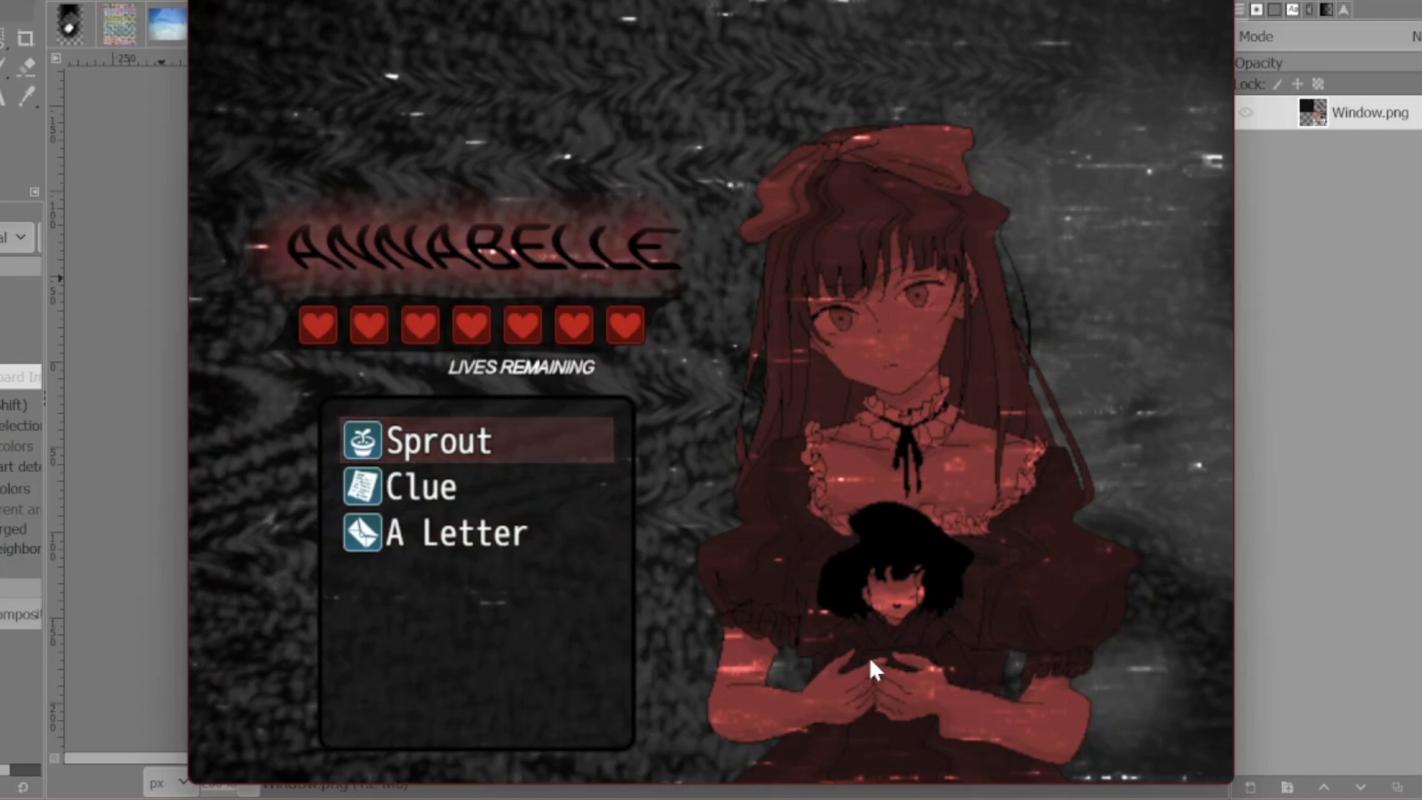
{"action": "key", "text": "Escape"}
{"action": "key", "text": "Escape"}
{"action": "key", "text": "Escape"}
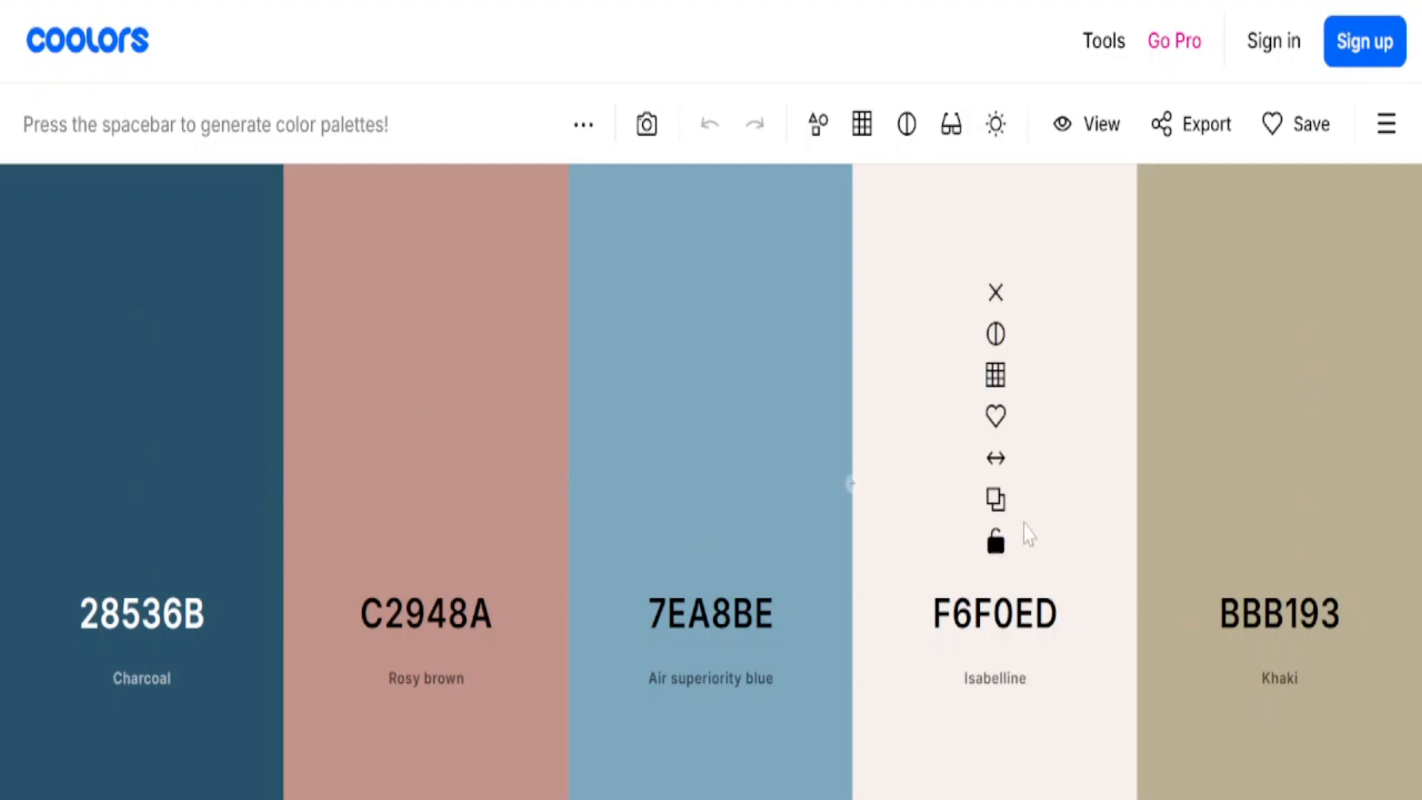
- Switch to the Coolors palette generator and generate two new random colour palettes
{"action": "key", "text": "space"}
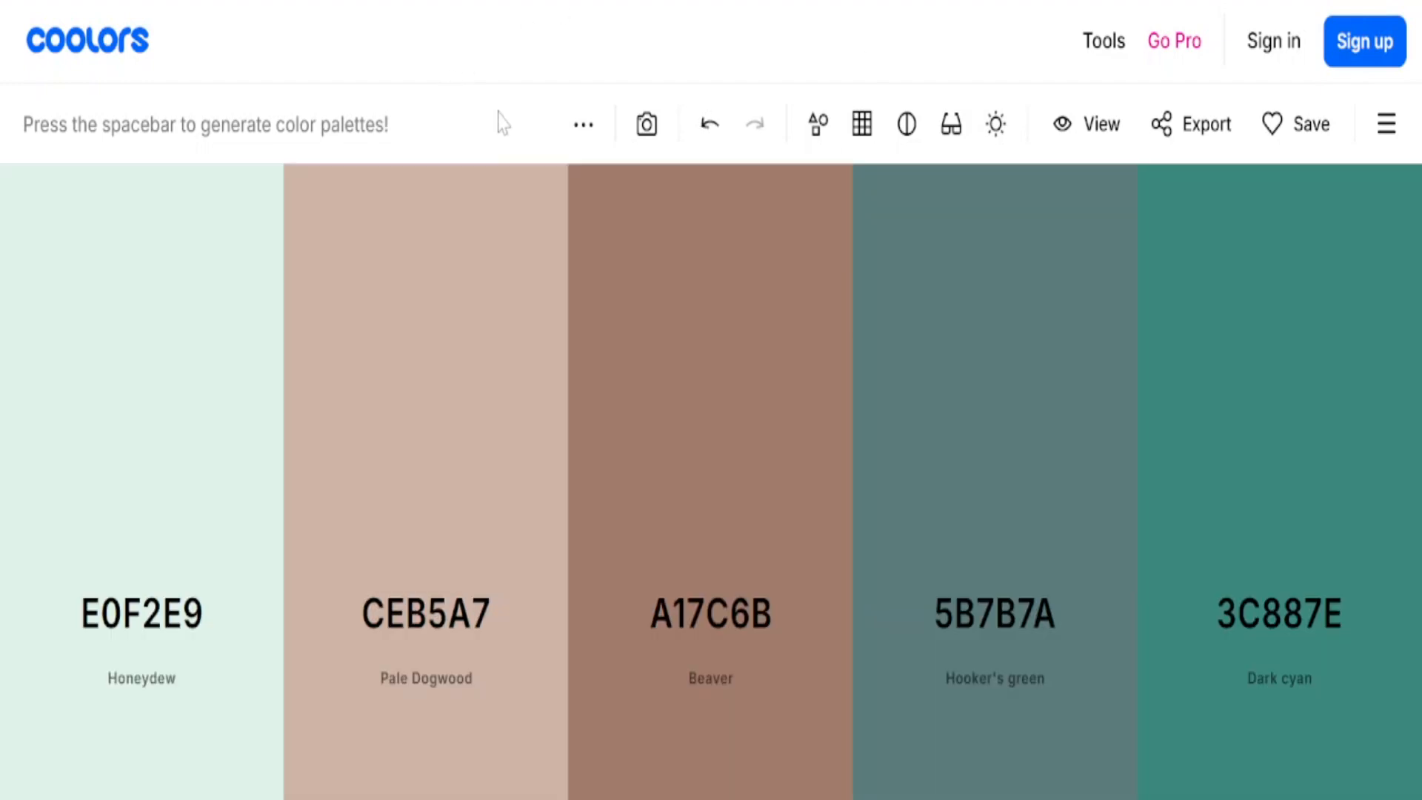
{"action": "key", "text": "space"}
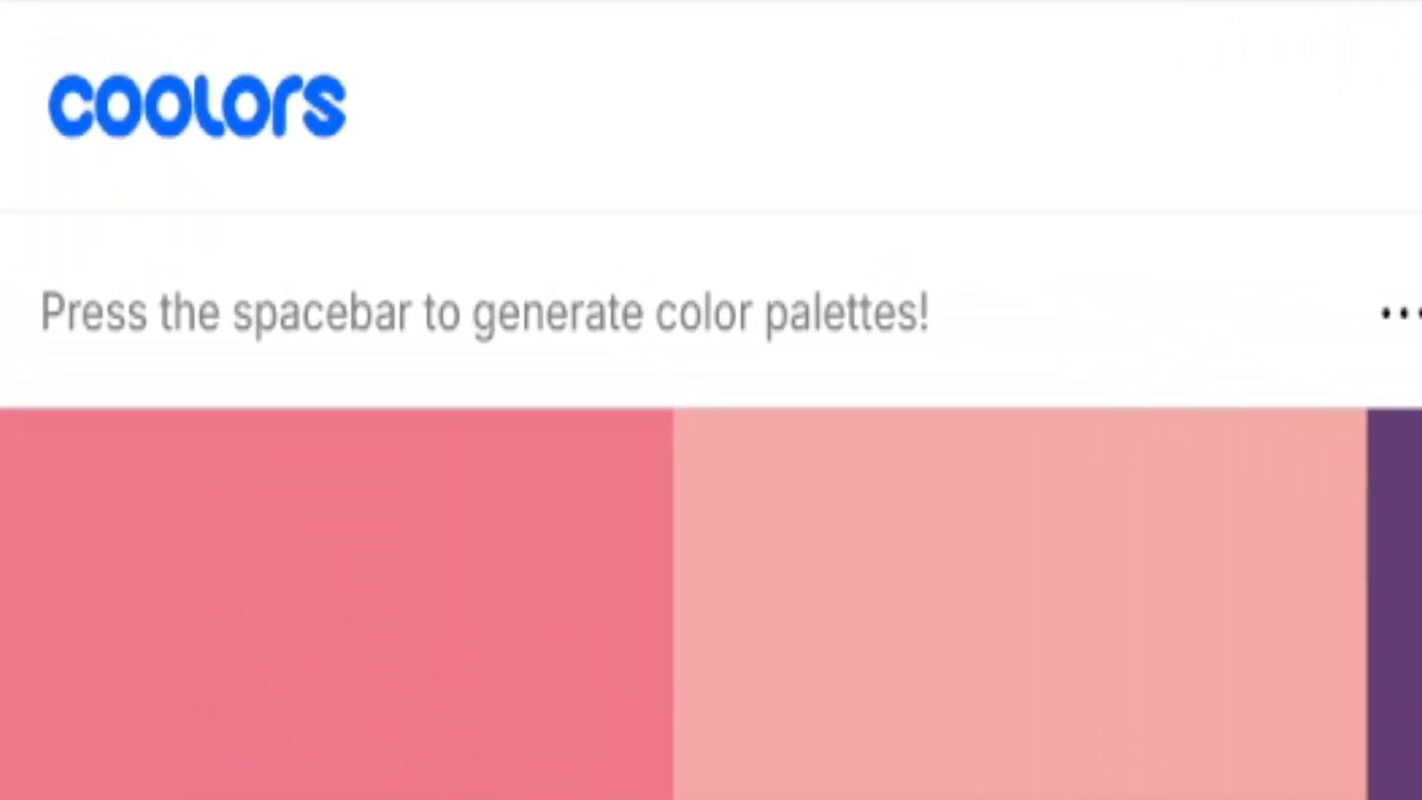